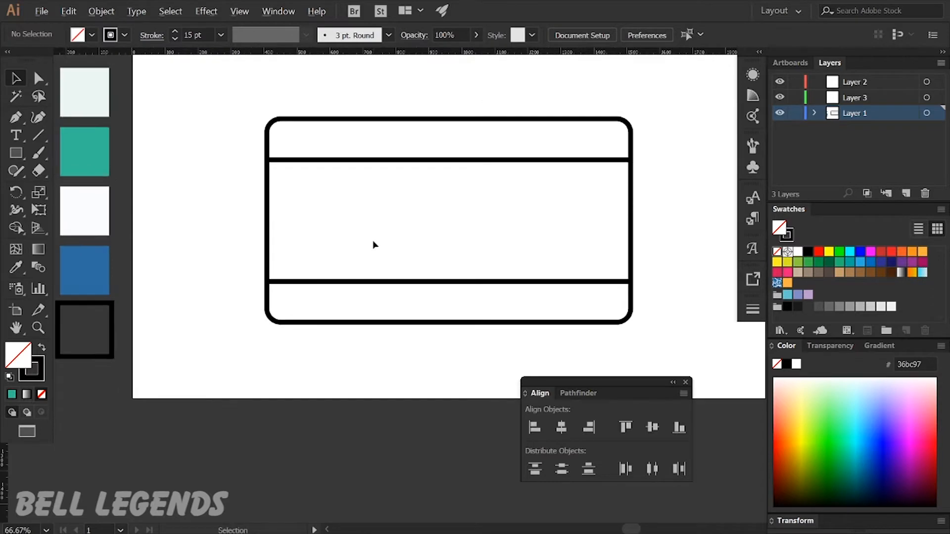
# Select the rounded body rectangle and its inner rectangle, swap their fill and stroke, and activate the Shape Builder
pyautogui.click(405, 155)
pyautogui.press('a')
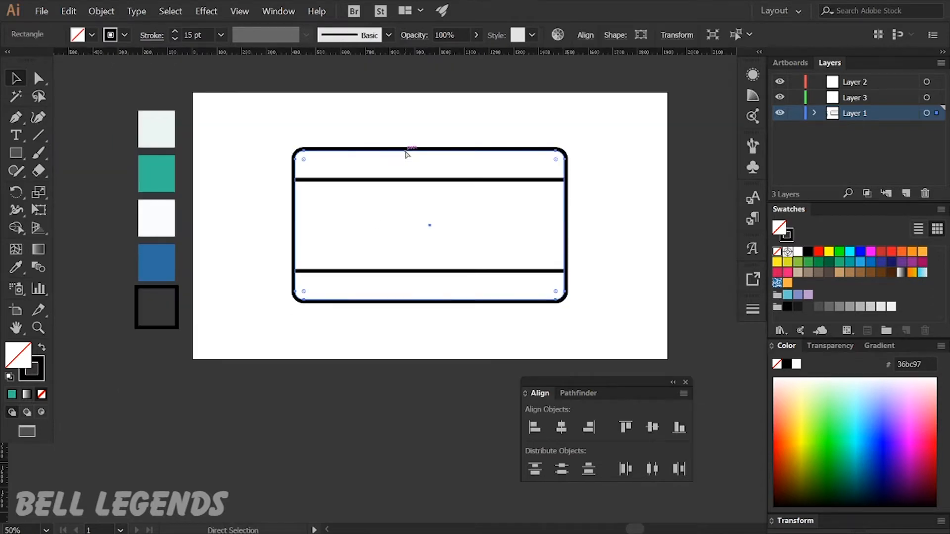
pyautogui.press('v')
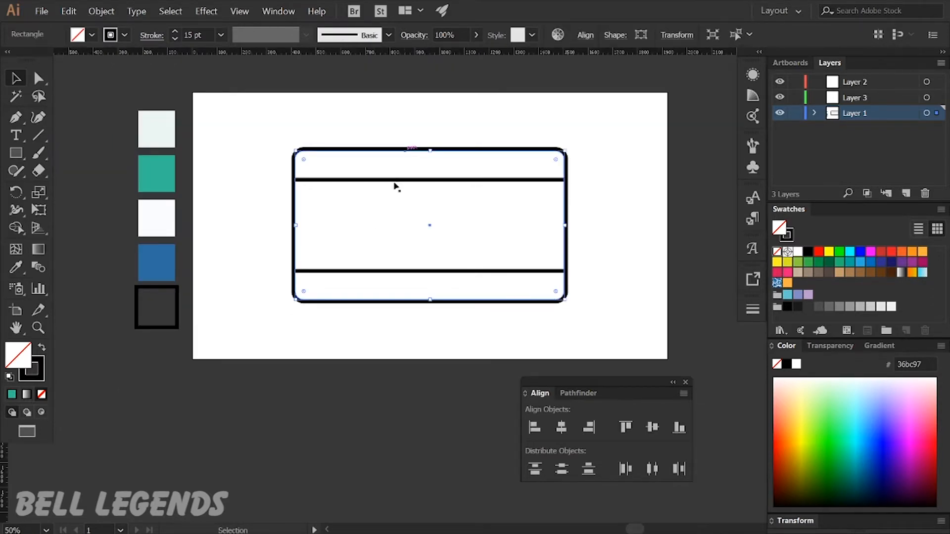
pyautogui.moveTo(250, 138); pyautogui.dragTo(396, 328)
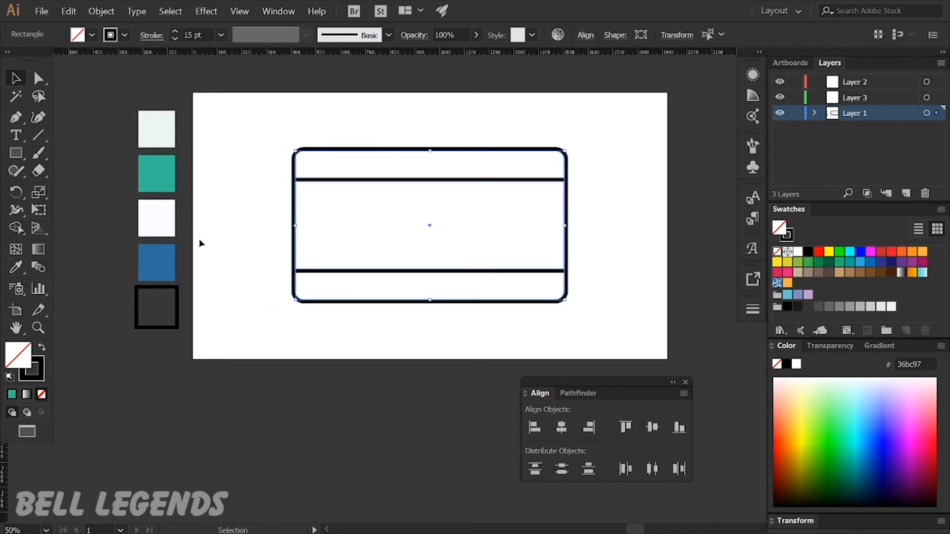
pyautogui.hotkey('shift', 'x')
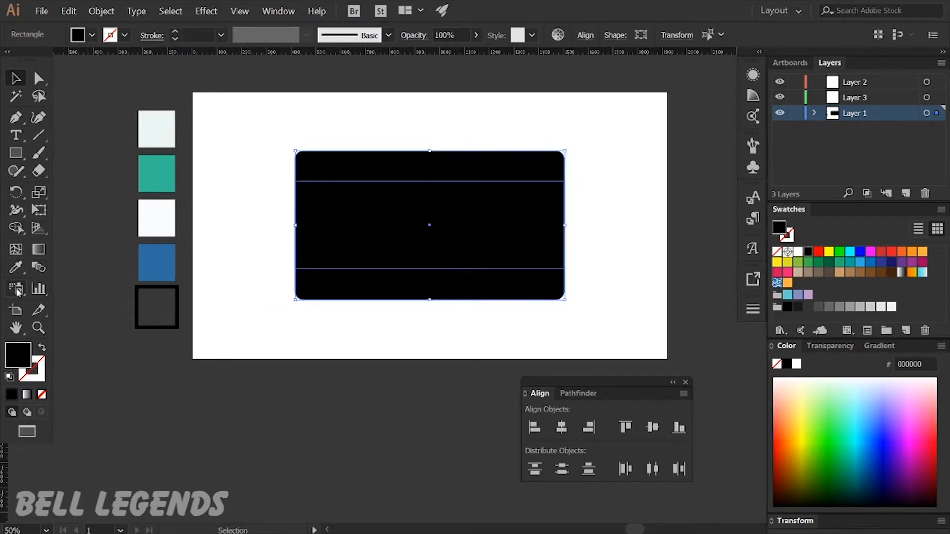
pyautogui.click(16, 227)
pyautogui.keyDown('alt'); pyautogui.click(386, 172); pyautogui.keyUp('alt')
pyautogui.keyDown('alt'); pyautogui.click(379, 212); pyautogui.keyUp('alt')
pyautogui.hotkey('ctrl', 'z')
pyautogui.hotkey('ctrl', 'z')
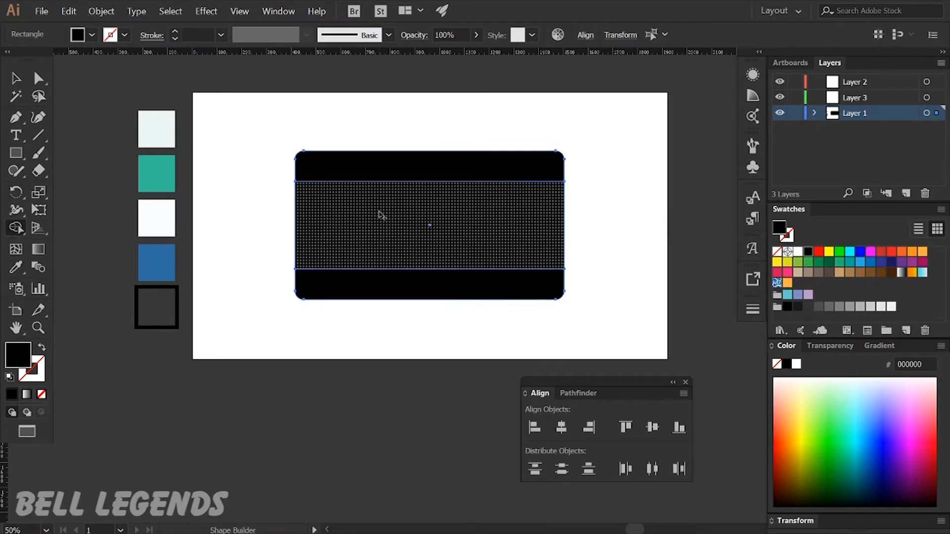
# Divide the body into separate band and middle shapes with the Shape Builder, and deselect them
pyautogui.click(366, 174)
pyautogui.click(366, 205)
pyautogui.press('v')
pyautogui.click(275, 234)
# Fill the body's middle section with the off-white palette colour (#fcfdff) using the Eyedropper
pyautogui.click(349, 226)
pyautogui.press('i')
pyautogui.click(164, 207)
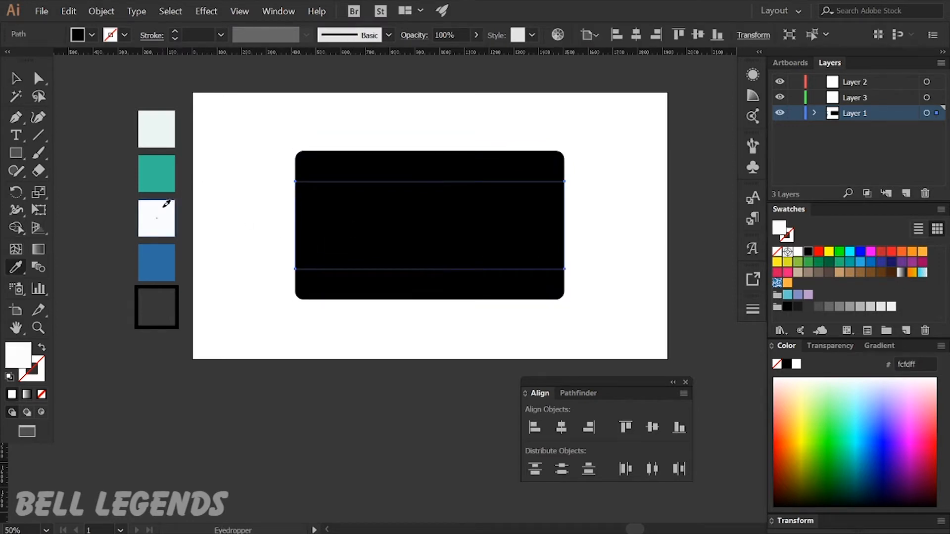
# Fill the upper and lower bands of the body with the teal palette colour using the Eyedropper
pyautogui.press('v')
pyautogui.click(375, 169)
pyautogui.press('i')
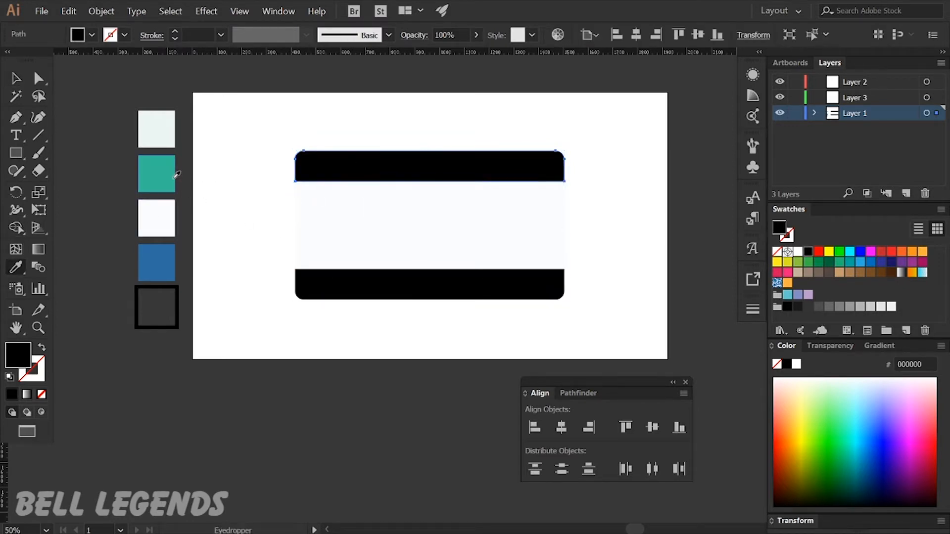
pyautogui.click(177, 174)
pyautogui.keyDown('ctrl'); pyautogui.click(328, 287); pyautogui.keyUp('ctrl')
pyautogui.click(426, 162)
# Paste the unfilled rounded rectangle with its 15 pt black outline in front of the coloured body
pyautogui.press('v')
pyautogui.hotkey('ctrl', 'f')
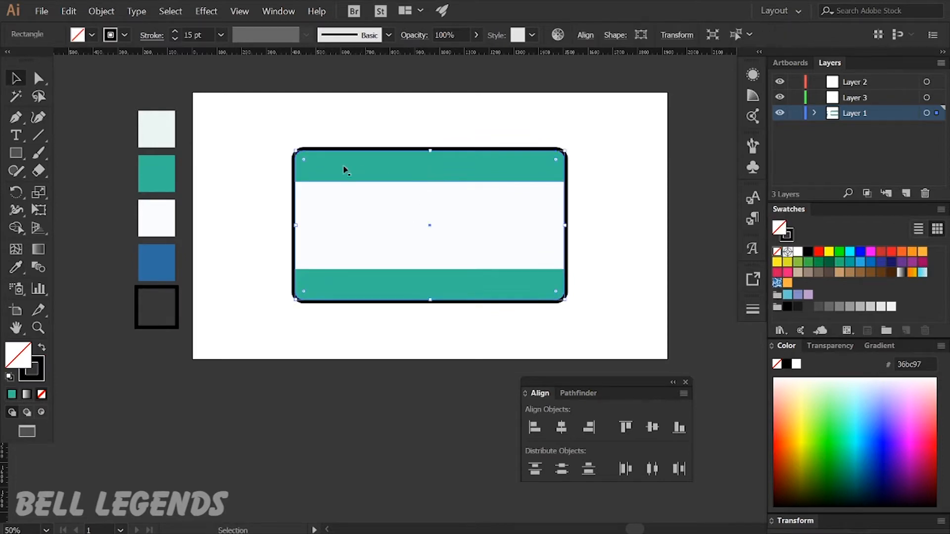
pyautogui.click(257, 180)
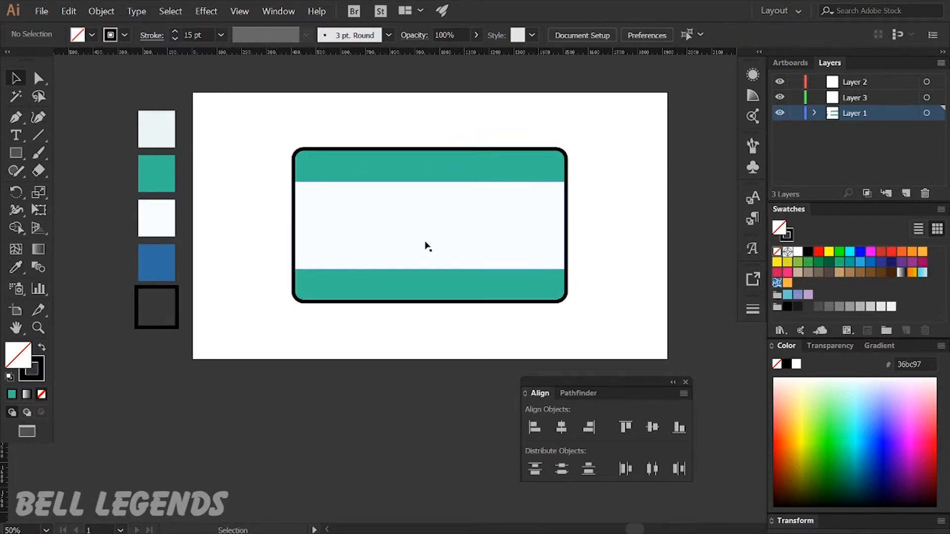
# Draw an unfilled circle with a 15 pt black outline, enlarge it over both bands, and centre it horizontally and vertically
pyautogui.press('l')
pyautogui.moveTo(395, 200); pyautogui.dragTo(458, 262)
pyautogui.press('v')
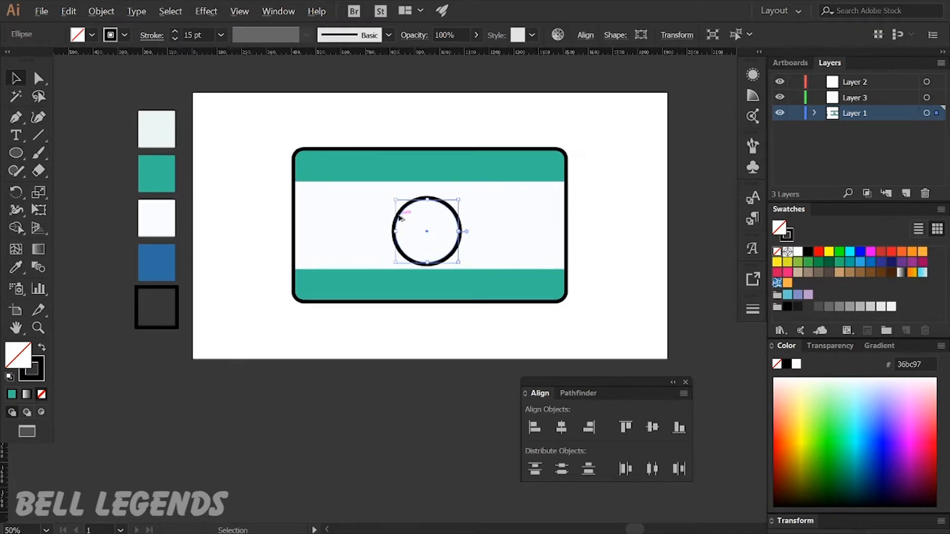
pyautogui.hotkey('ctrl', '=')
pyautogui.moveTo(436, 194); pyautogui.dragTo(436, 162)
pyautogui.click(561, 427)
pyautogui.click(652, 427)
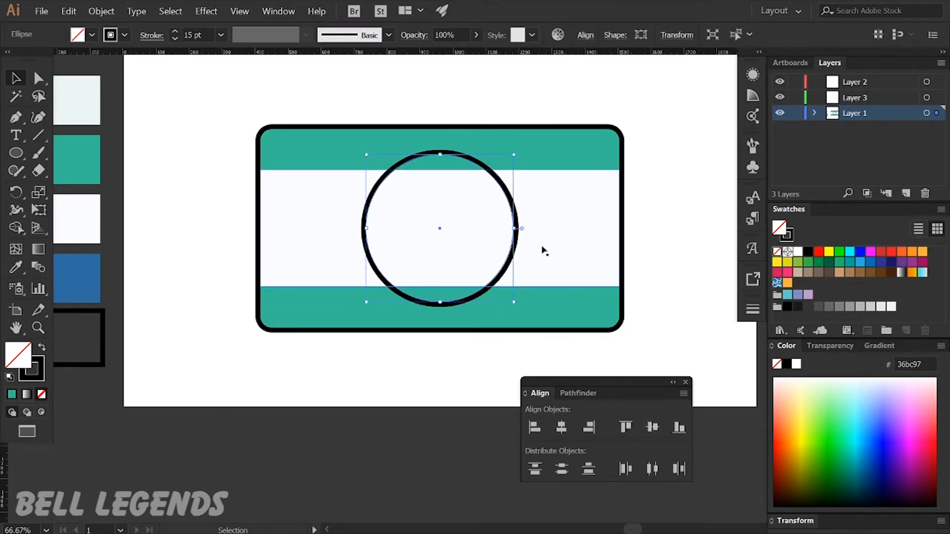
pyautogui.click(667, 228)
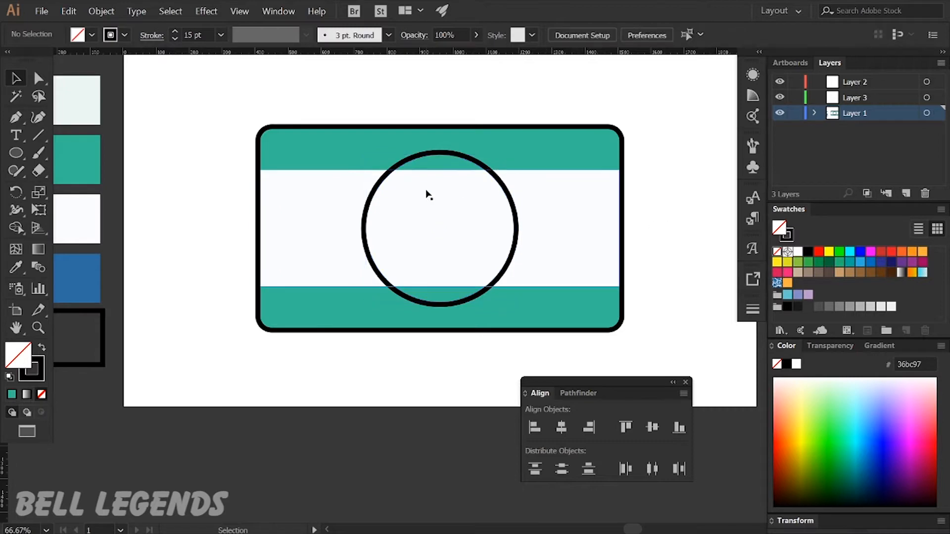
# Fill the centred lens circle with light gray #cccccc
pyautogui.click(367, 212)
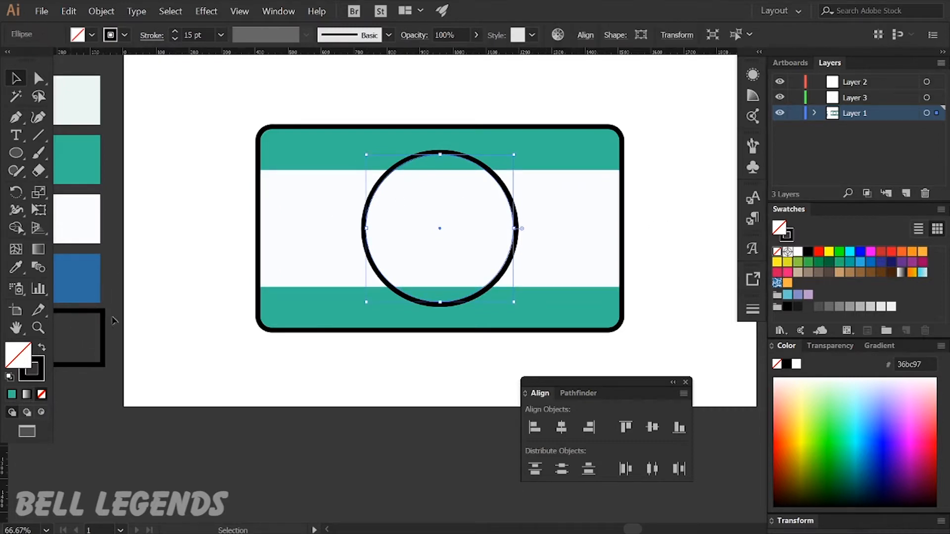
pyautogui.scroll(-1, 176, 260)
pyautogui.moveTo(176, 259); pyautogui.dragTo(264, 273)
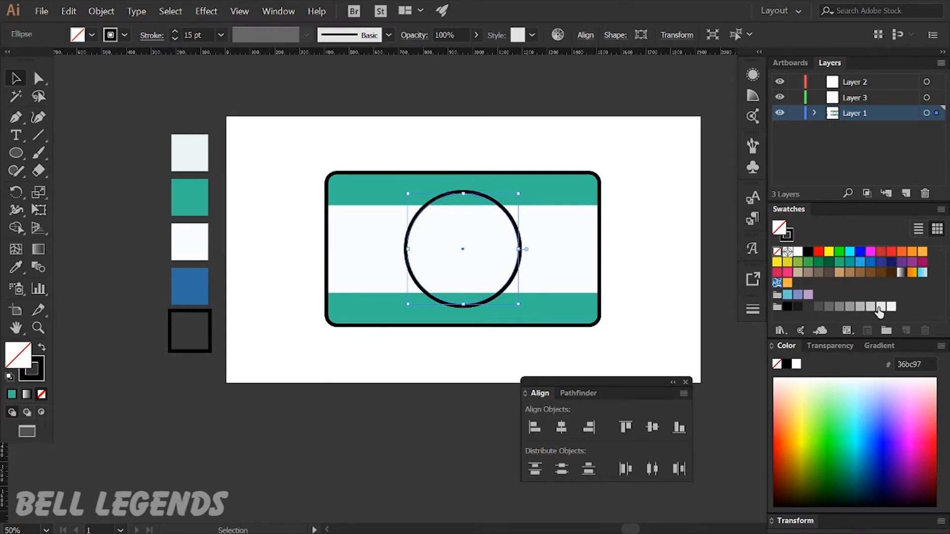
pyautogui.click(871, 308)
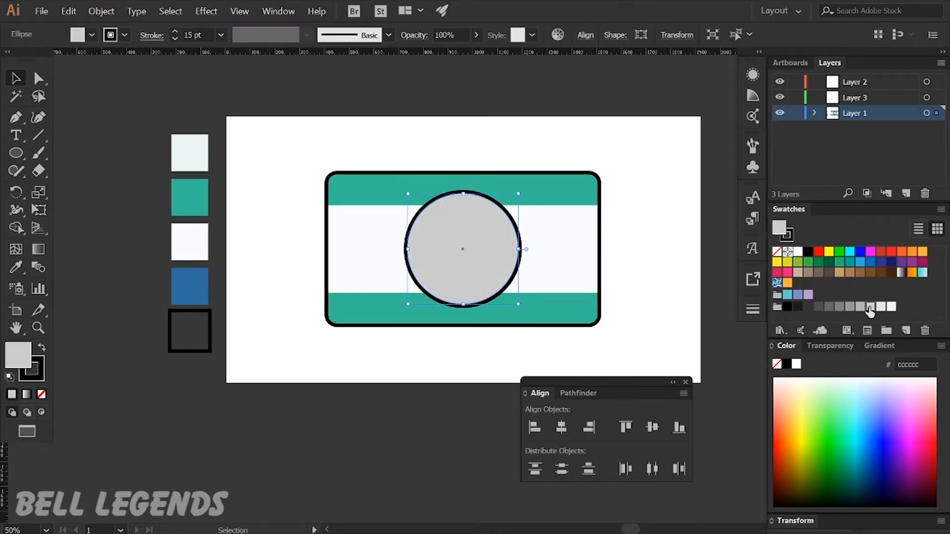
pyautogui.click(714, 262)
# Duplicate the lens circle in front and shrink the copy about its centre to leave a gray outer ring
pyautogui.scroll(1, 502, 255)
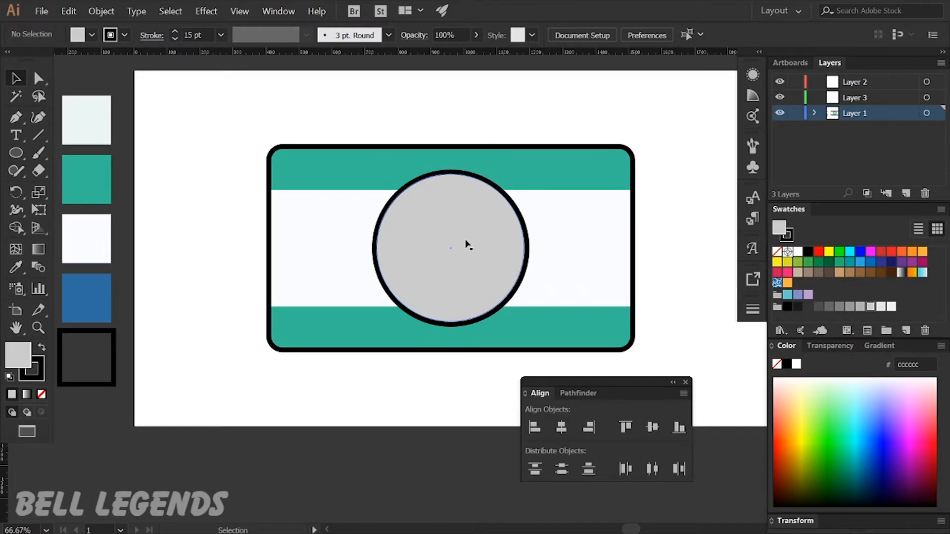
pyautogui.click(467, 245)
pyautogui.press('a')
pyautogui.press('v')
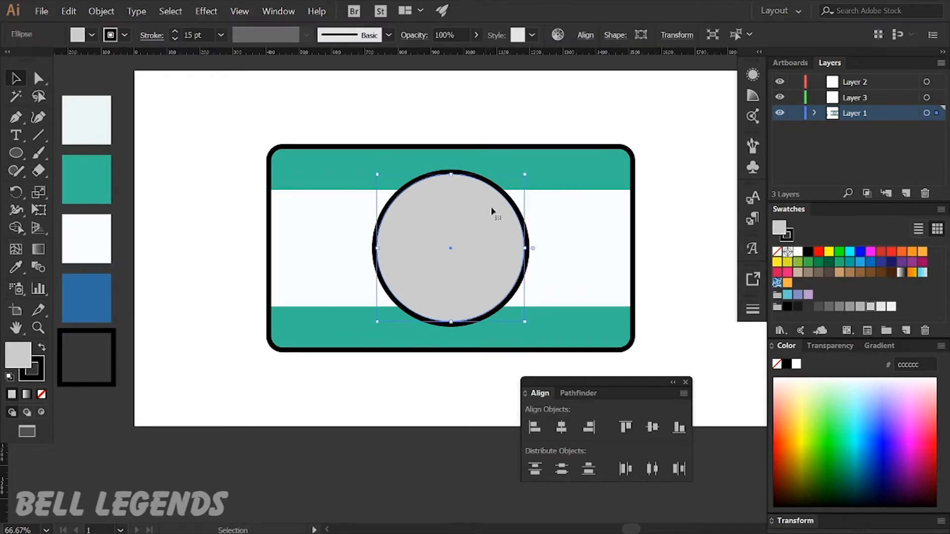
pyautogui.scroll(1, 465, 171)
pyautogui.moveTo(447, 177); pyautogui.dragTo(447, 187)
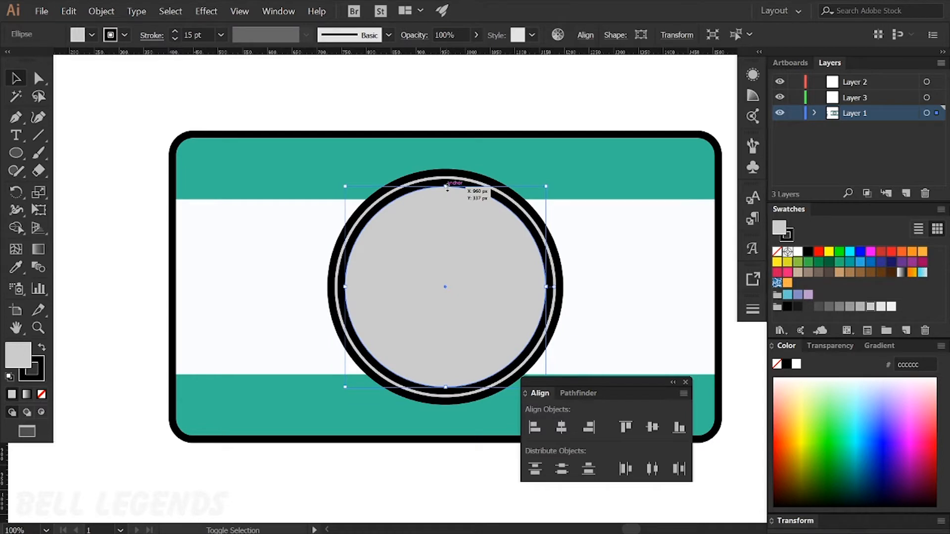
pyautogui.moveTo(447, 187); pyautogui.dragTo(446, 192)
pyautogui.scroll(1, 460, 220)
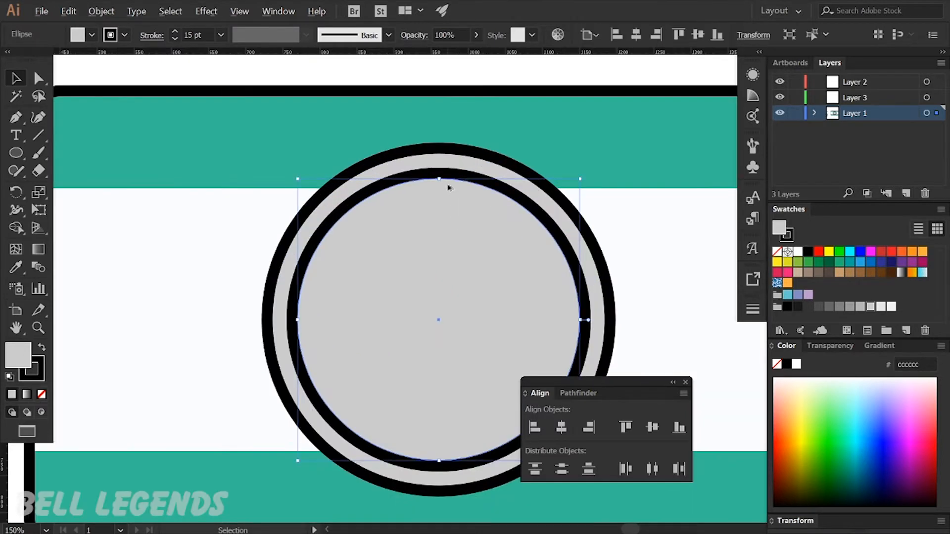
pyautogui.moveTo(439, 179); pyautogui.dragTo(442, 201)
pyautogui.press('a')
pyautogui.hotkey('ctrl', 'z')
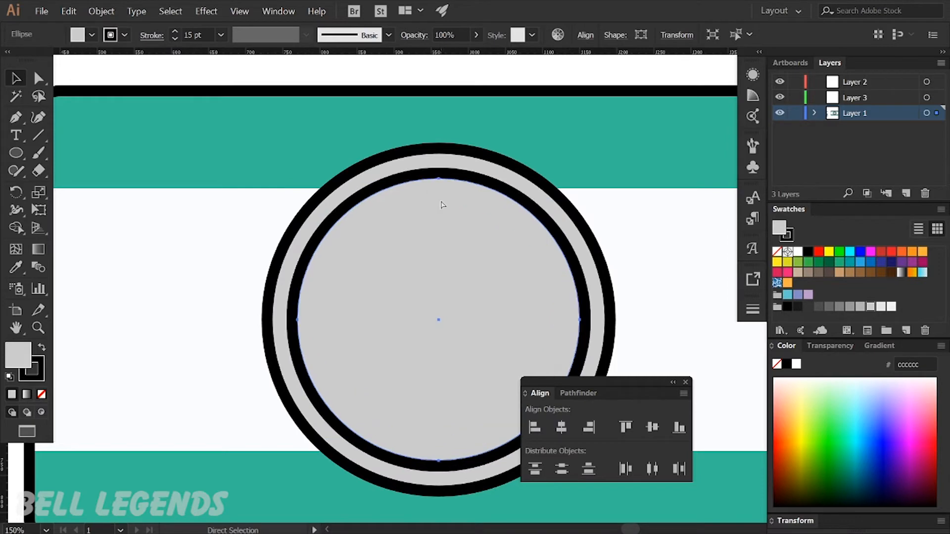
# Shrink another copy of the lens circle concentrically inside the second ring and fill it with gray #999999
pyautogui.press('v')
pyautogui.moveTo(442, 180); pyautogui.dragTo(442, 202)
pyautogui.hotkey('ctrl', '-')
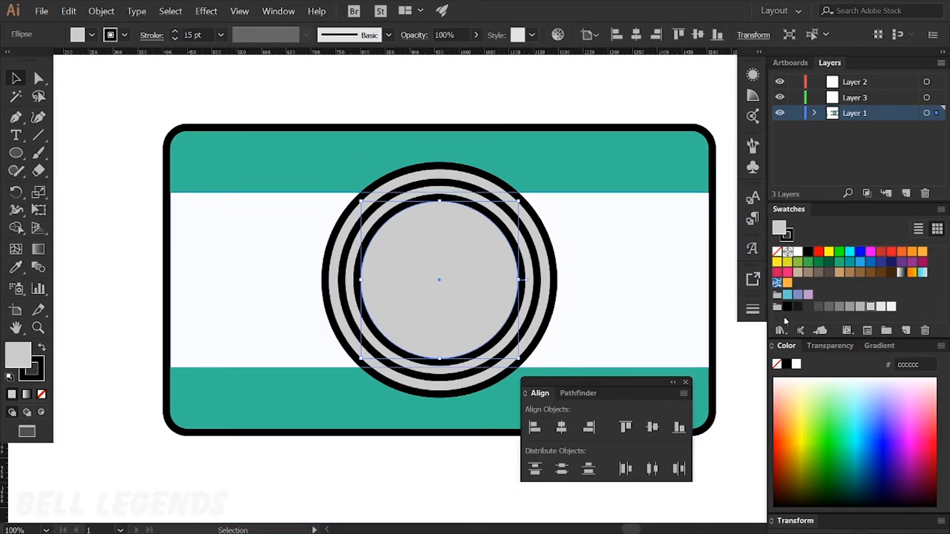
pyautogui.click(849, 307)
pyautogui.hotkey('ctrl', '-')
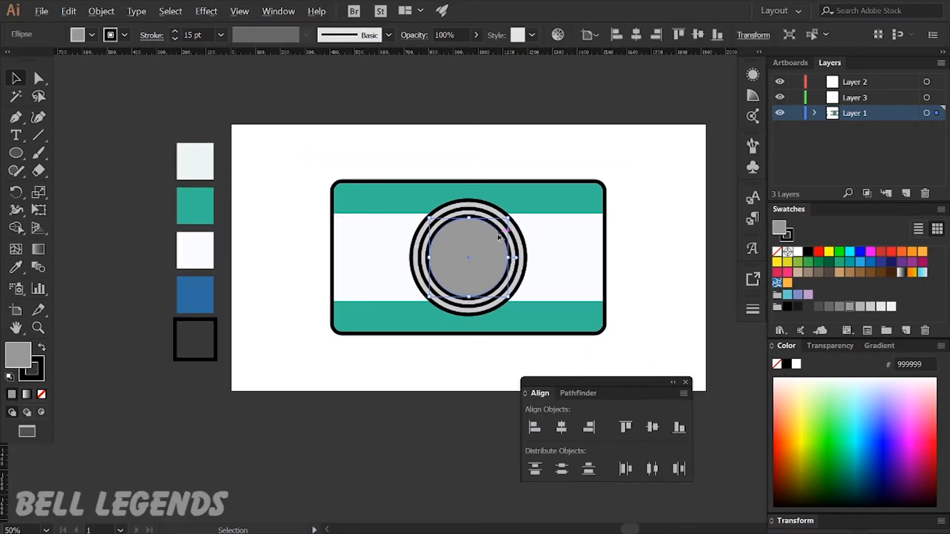
pyautogui.click(409, 137)
# Thin the black stroke of the middle lens circle
pyautogui.hotkey('ctrl', '+')
pyautogui.click(492, 263)
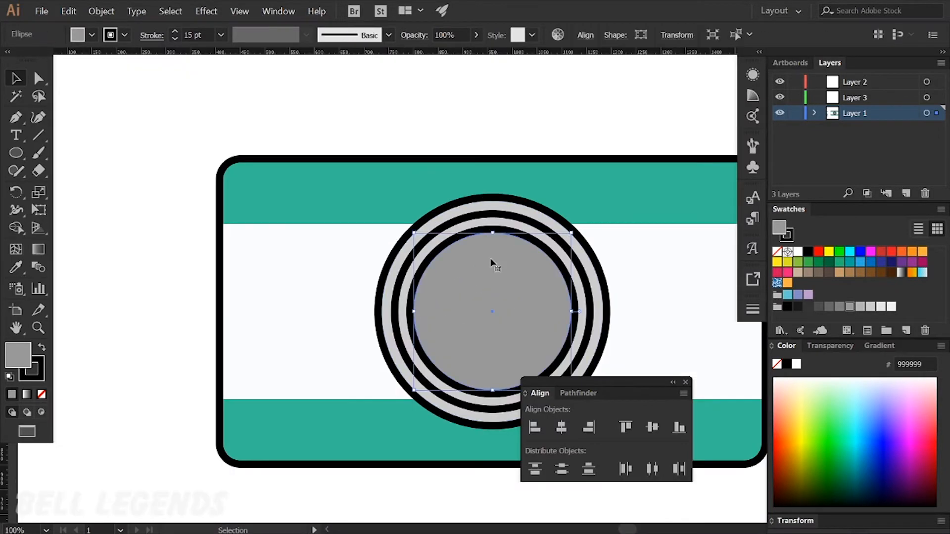
pyautogui.click(476, 216)
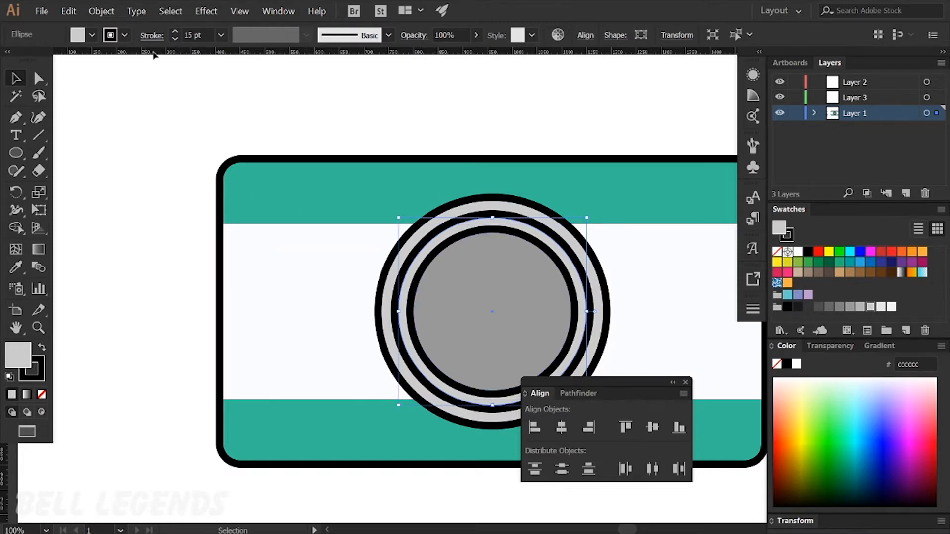
pyautogui.click(175, 38)
pyautogui.click(175, 38)
pyautogui.click(175, 38)
pyautogui.click(175, 39)
pyautogui.click(175, 39)
pyautogui.click(176, 38)
# Remove the stroke from the innermost dark gray circle
pyautogui.click(484, 280)
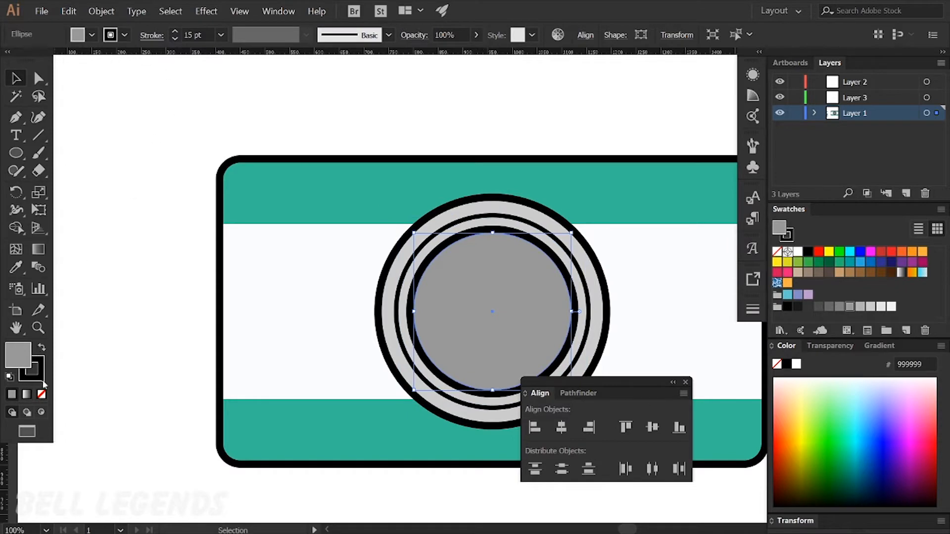
pyautogui.click(42, 394)
pyautogui.click(121, 321)
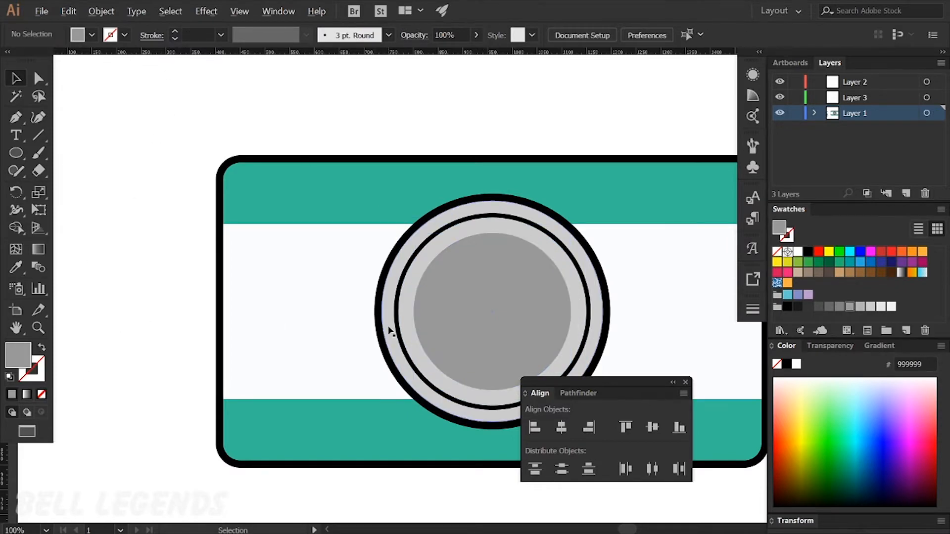
# Enlarge the innermost dark gray circle about its centre, leaving a narrow light gray ring around it
pyautogui.scroll(-1, 390, 331)
pyautogui.scroll(2, 381, 303)
pyautogui.click(382, 230)
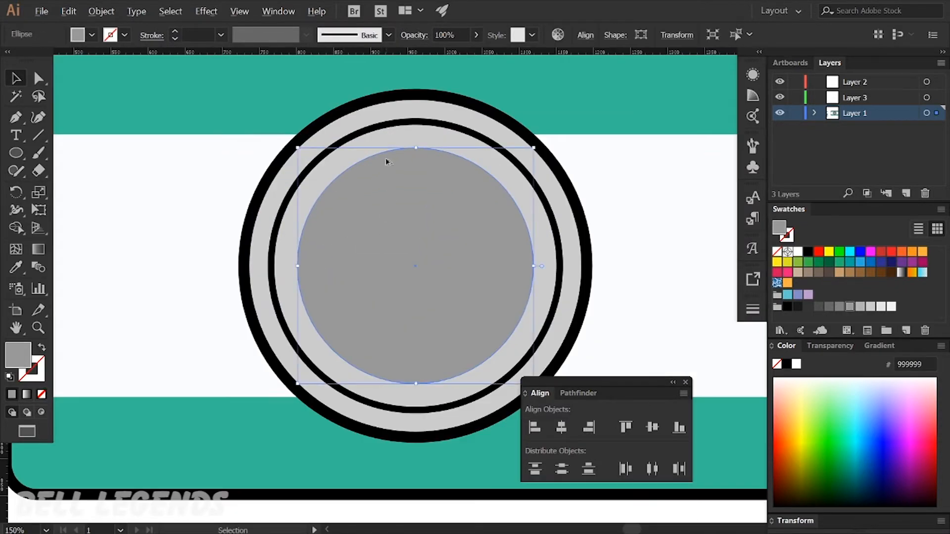
pyautogui.scroll(1, 387, 162)
pyautogui.moveTo(425, 147); pyautogui.dragTo(425, 139)
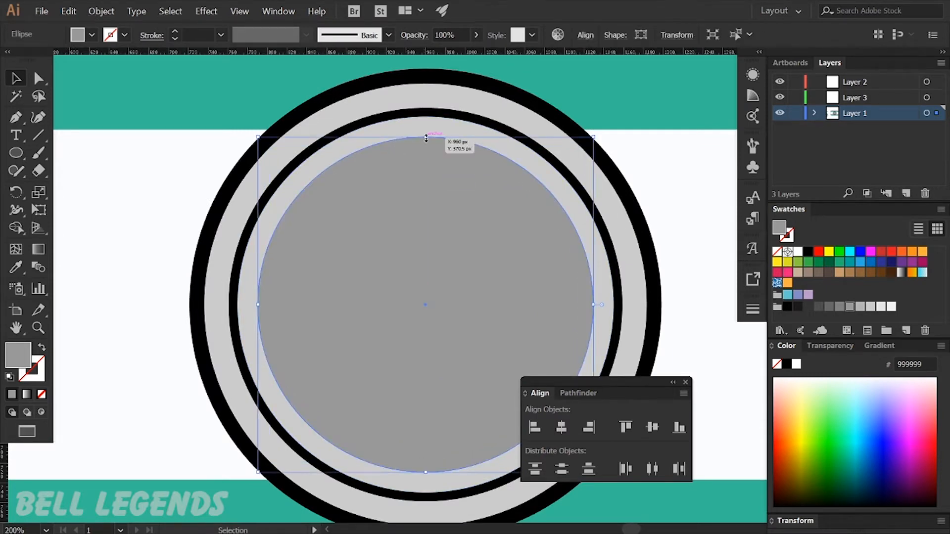
pyautogui.moveTo(426, 138); pyautogui.dragTo(426, 130)
# Give the innermost circle a black 6 pt stroke
pyautogui.press('x')
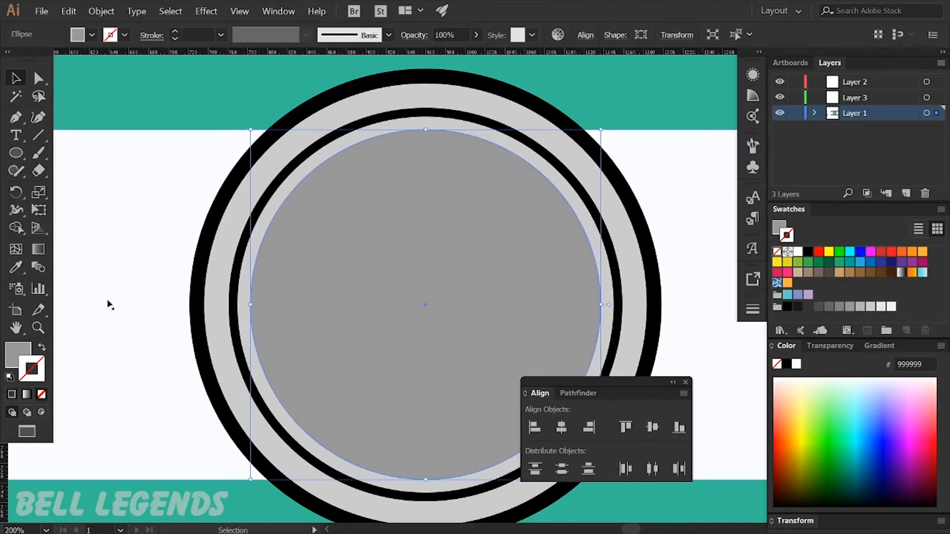
pyautogui.click(806, 250)
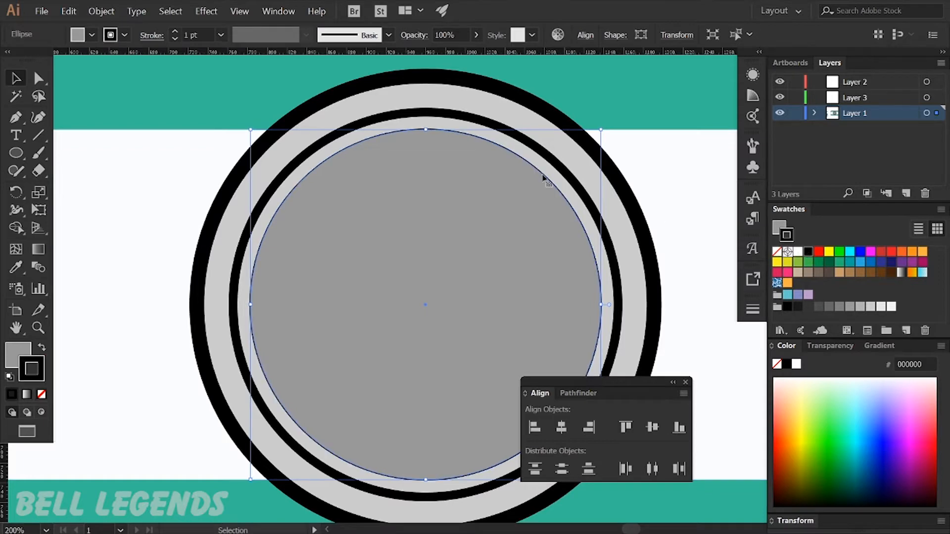
pyautogui.click(175, 32)
pyautogui.click(174, 32)
pyautogui.click(175, 32)
pyautogui.click(175, 32)
pyautogui.click(175, 32)
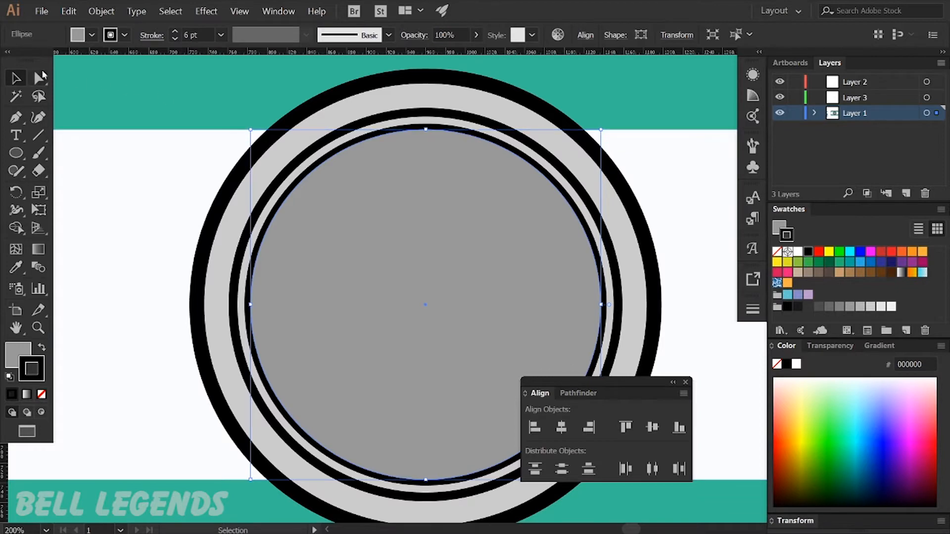
pyautogui.scroll(-1, 174, 110)
pyautogui.moveTo(501, 158); pyautogui.dragTo(600, 161)
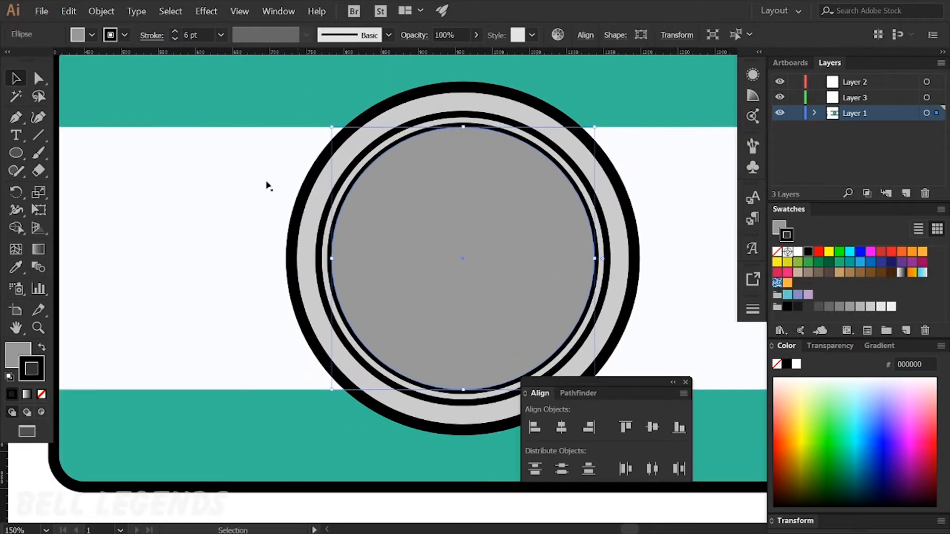
pyautogui.click(242, 180)
# Place a copy of the innermost lens circle to the right of the lens, overlapping the body's right edge
pyautogui.scroll(-2, 242, 178)
pyautogui.moveTo(210, 172); pyautogui.dragTo(263, 173)
pyautogui.click(152, 169)
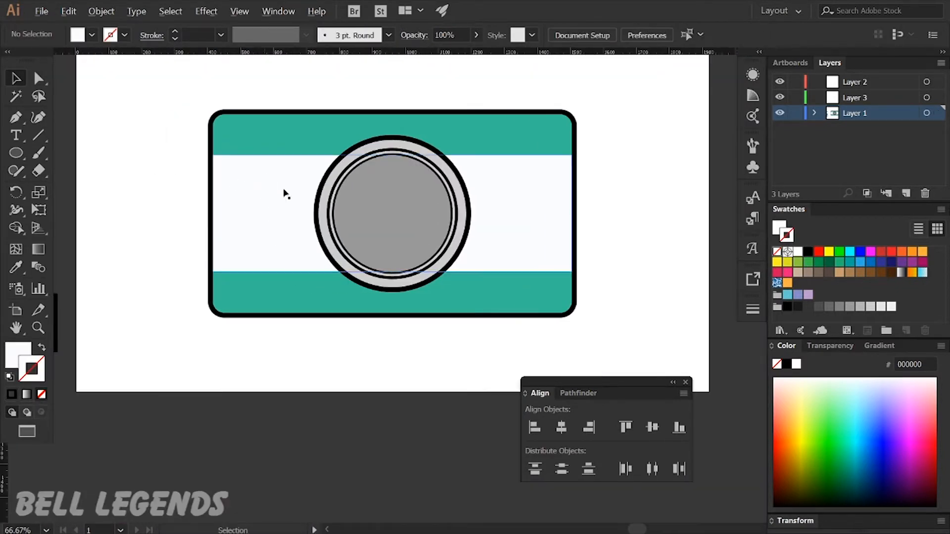
pyautogui.scroll(2, 450, 210)
pyautogui.scroll(-1, 360, 202)
pyautogui.moveTo(348, 219); pyautogui.dragTo(583, 232)
pyautogui.moveTo(504, 224); pyautogui.dragTo(425, 229)
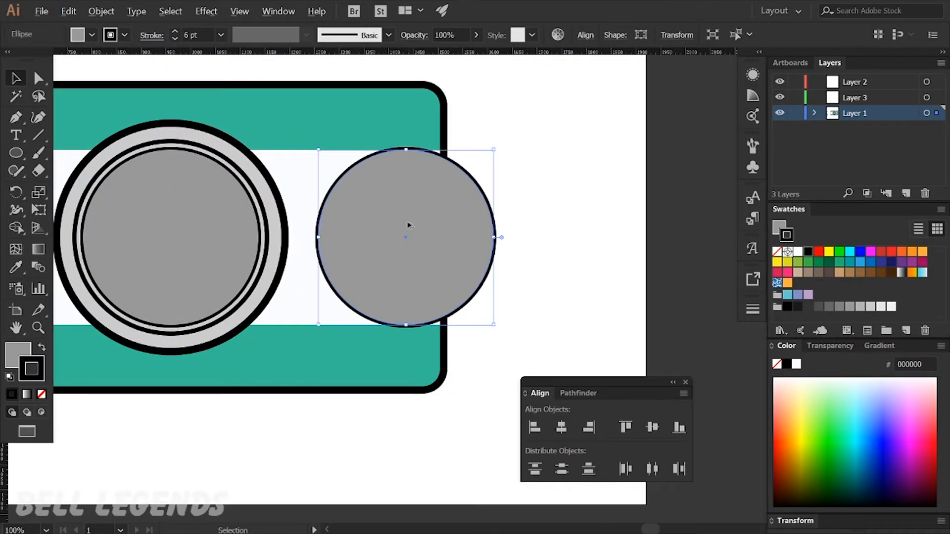
# Cut the gray circle right of the lens into a thin upper-left crescent by subtracting a down-right offset copy with Shape Builder
pyautogui.keyDown('shift'); pyautogui.click(410, 225); pyautogui.keyUp('shift')
pyautogui.click(412, 225)
pyautogui.moveTo(395, 225)
pyautogui.mouseDown()
pyautogui.moveTo(412, 226)
pyautogui.moveTo(405, 234)
pyautogui.mouseUp()
pyautogui.keyDown('shift'); pyautogui.click(359, 172); pyautogui.keyUp('shift')
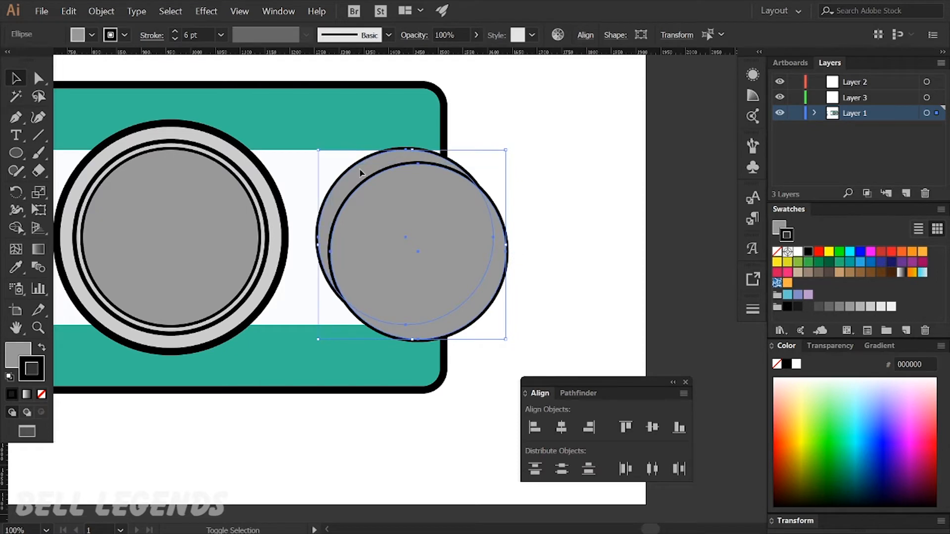
pyautogui.click(16, 227)
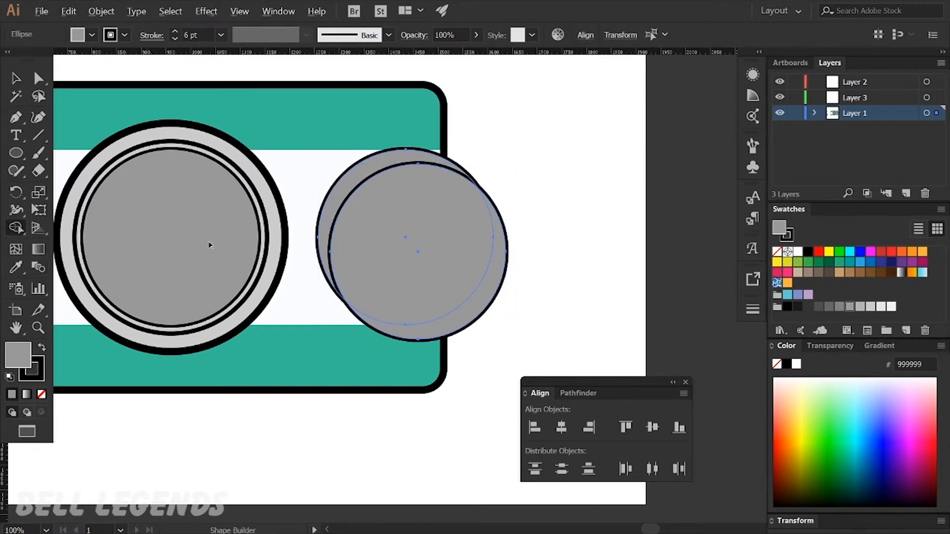
pyautogui.keyDown('alt'); pyautogui.click(452, 230); pyautogui.keyUp('alt')
# Give the crescent a black fill with no stroke and set its opacity to 25%
pyautogui.press('v')
pyautogui.hotkey('shift', 'x')
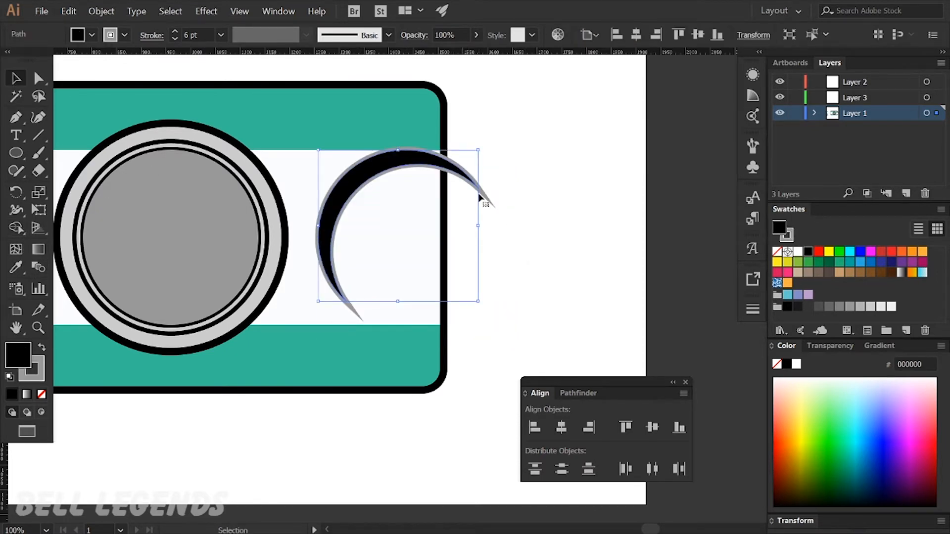
pyautogui.click(42, 368)
pyautogui.click(41, 394)
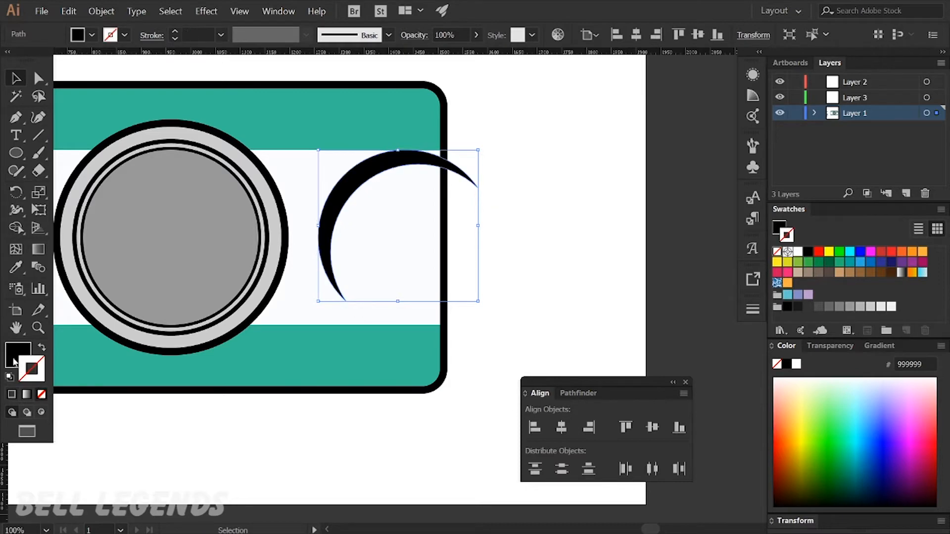
pyautogui.click(461, 36)
pyautogui.write('10')
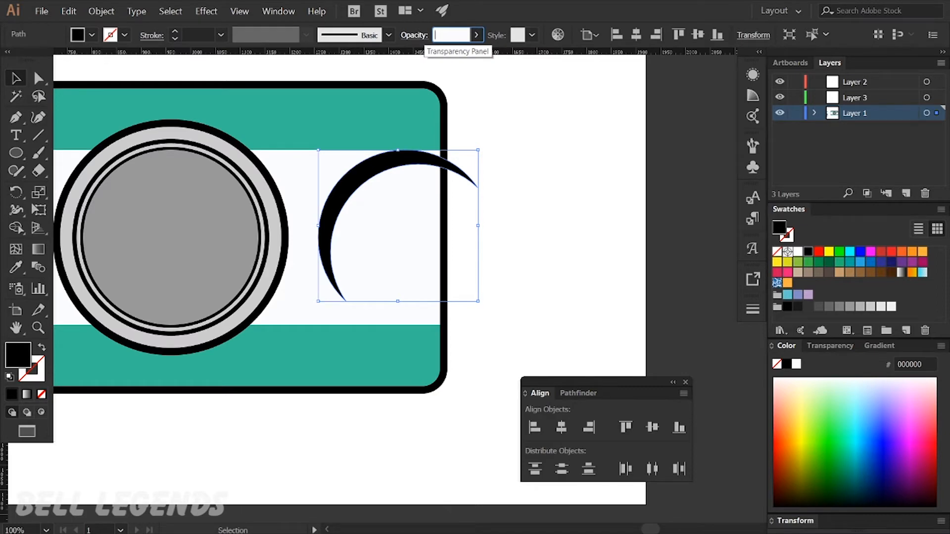
pyautogui.press('Return')
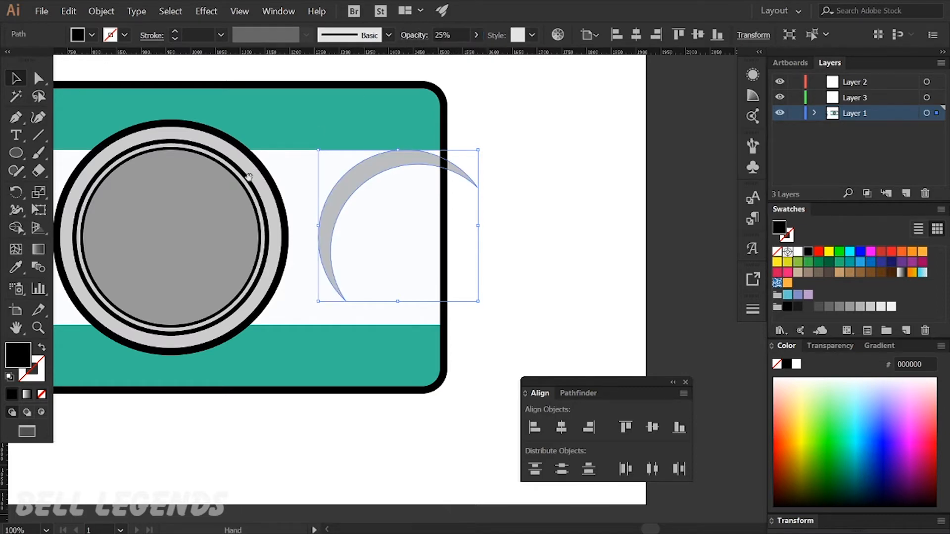
# Align the crescent to the left and top edges of the innermost lens circle as a shadow
pyautogui.moveTo(247, 175); pyautogui.dragTo(520, 232)
pyautogui.keyDown('shift'); pyautogui.click(470, 260); pyautogui.keyUp('shift')
pyautogui.click(471, 261)
pyautogui.click(534, 428)
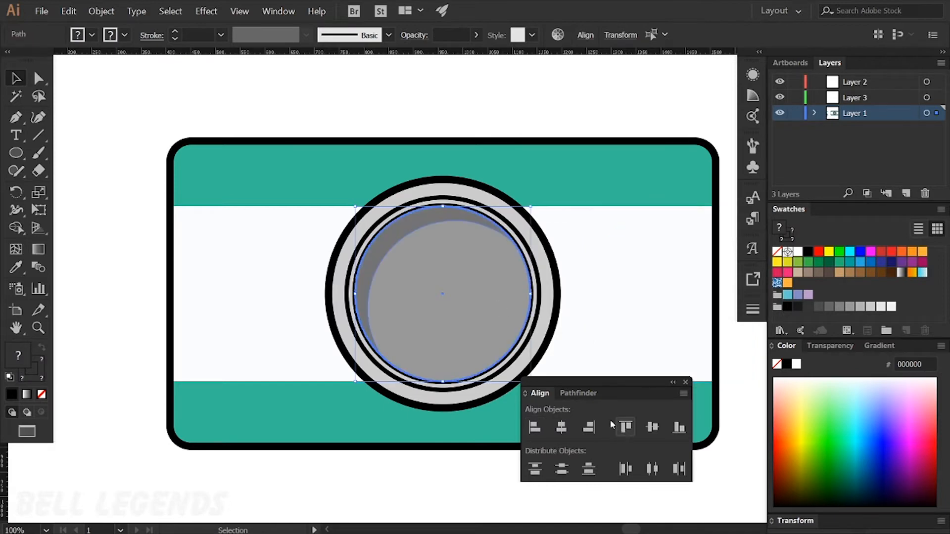
pyautogui.click(149, 212)
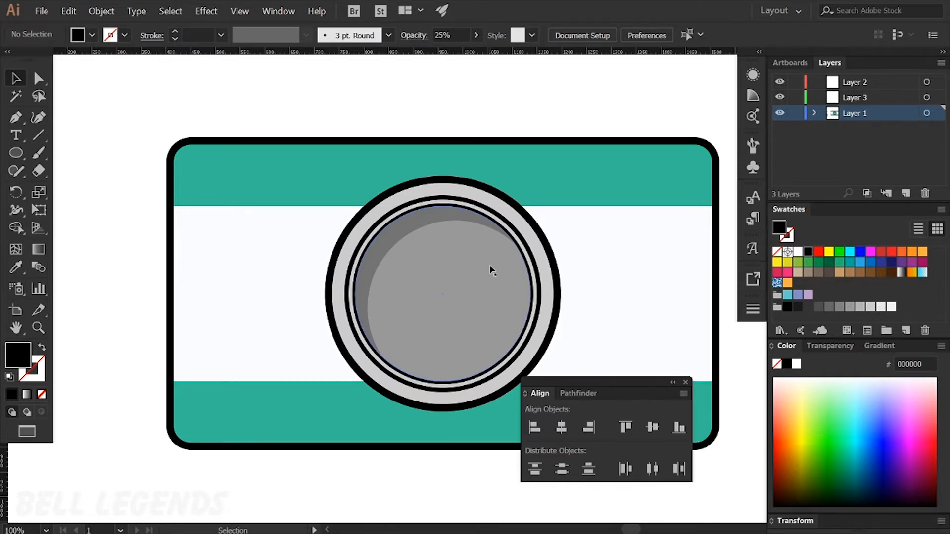
pyautogui.click(482, 280)
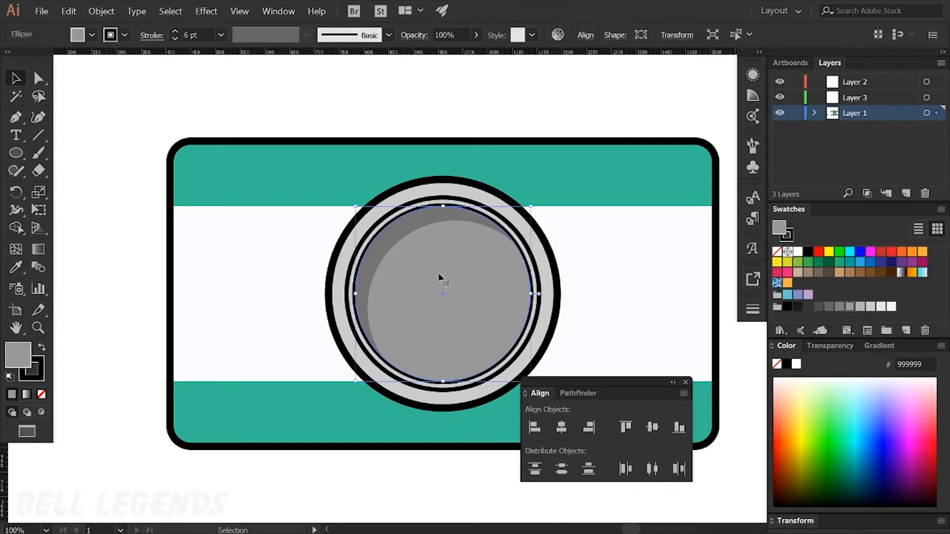
pyautogui.hotkey('shift', 'x')
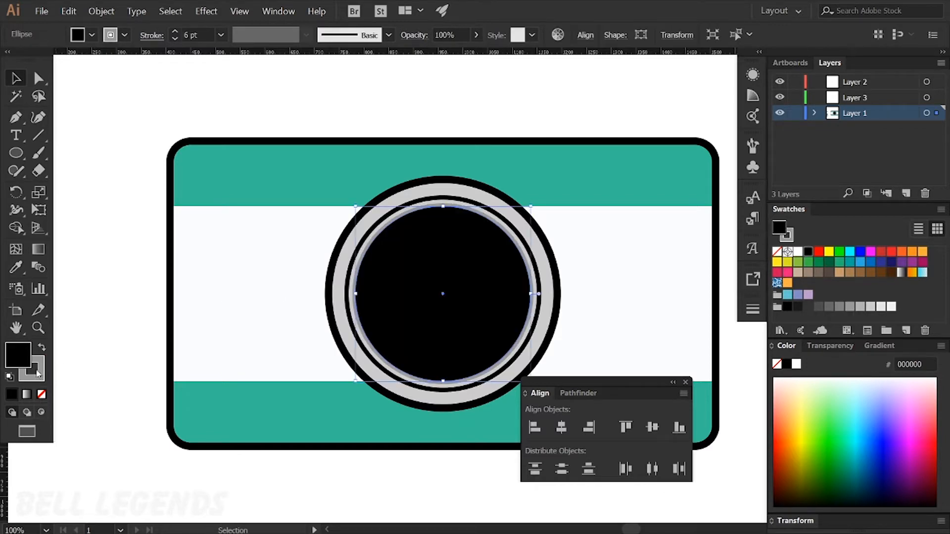
pyautogui.click(42, 394)
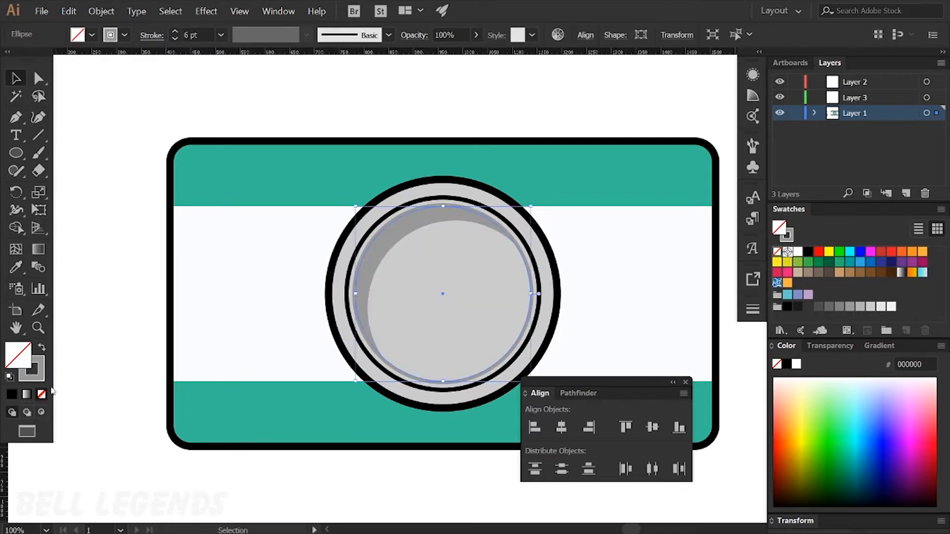
pyautogui.click(83, 352)
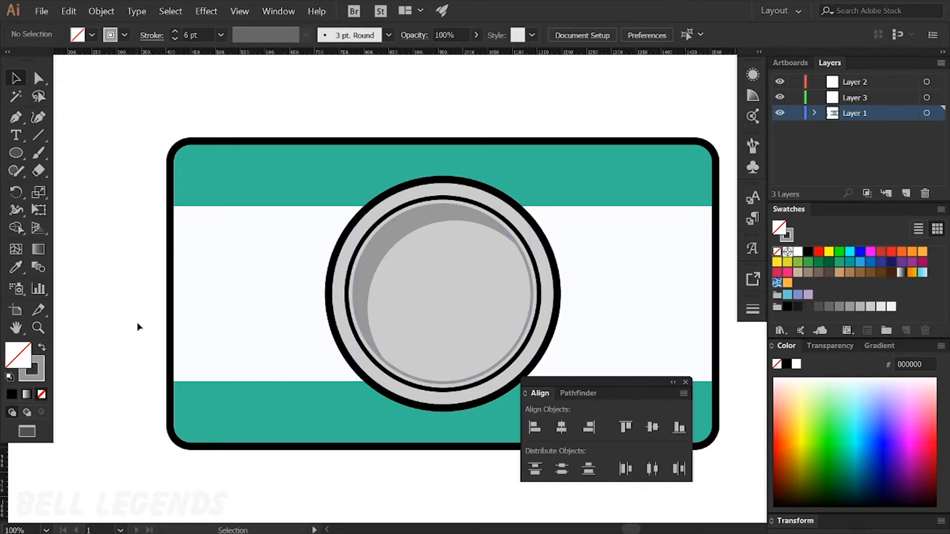
pyautogui.hotkey('ctrl', 'z')
# Remove the stroke from the innermost lens circle
pyautogui.click(103, 353)
pyautogui.scroll(2, 410, 285)
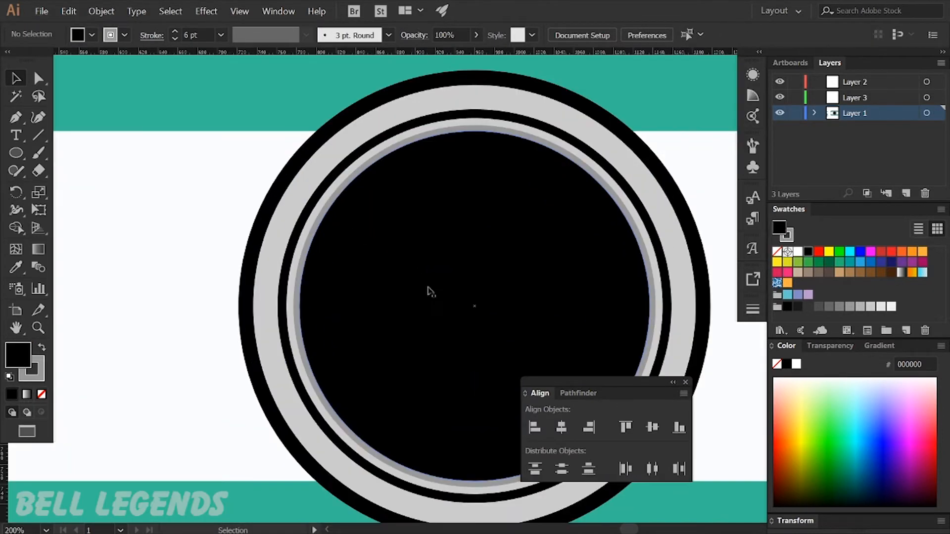
pyautogui.click(434, 277)
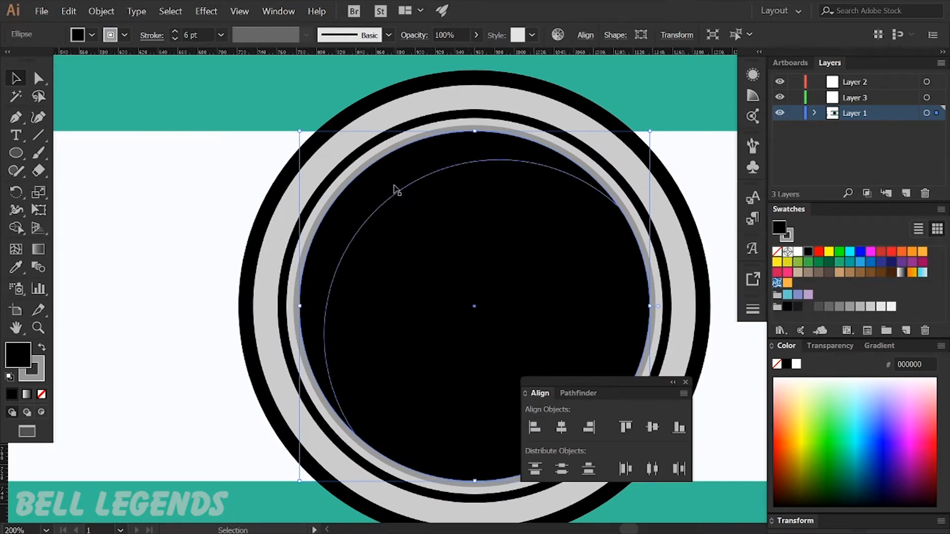
pyautogui.click(32, 367)
pyautogui.click(42, 394)
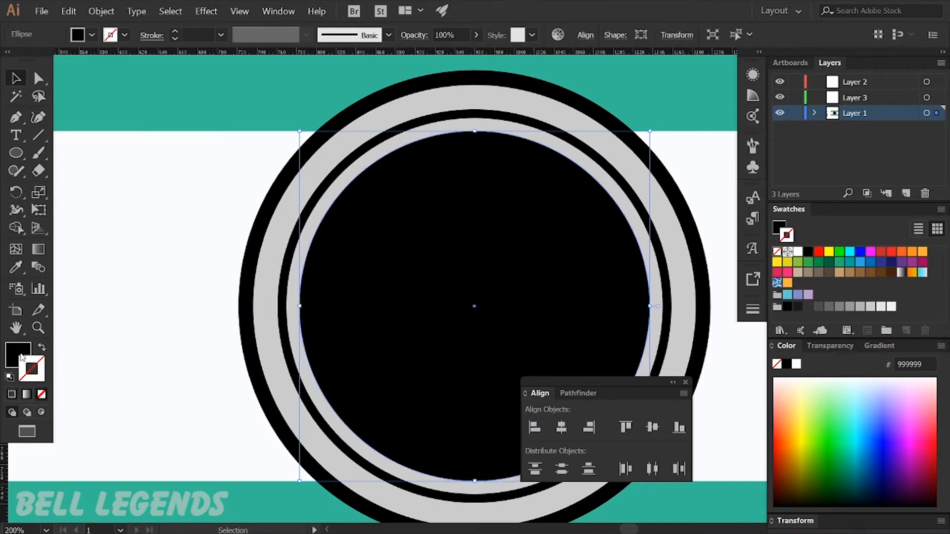
pyautogui.click(117, 297)
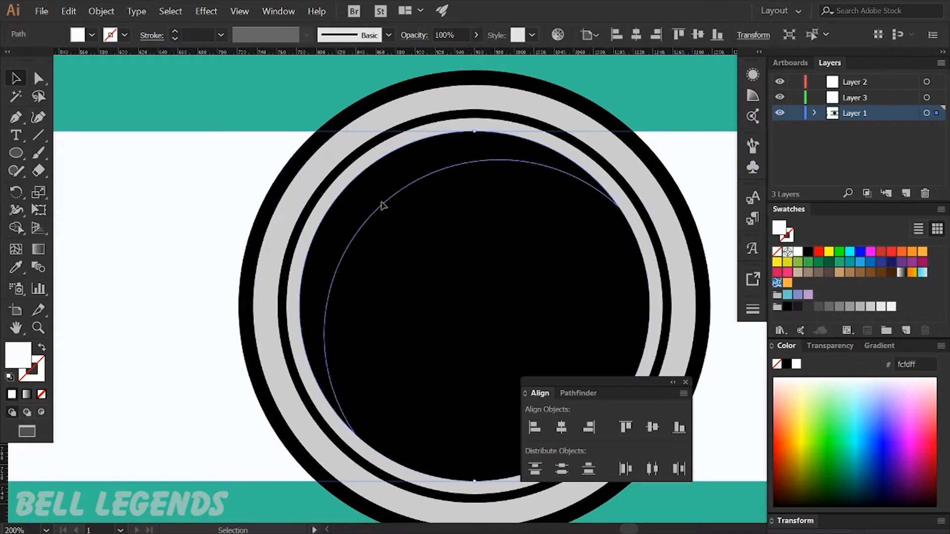
# Fill the innermost lens circle with dark gray 333333
pyautogui.click(383, 206)
pyautogui.scroll(-1, 384, 205)
pyautogui.click(580, 292)
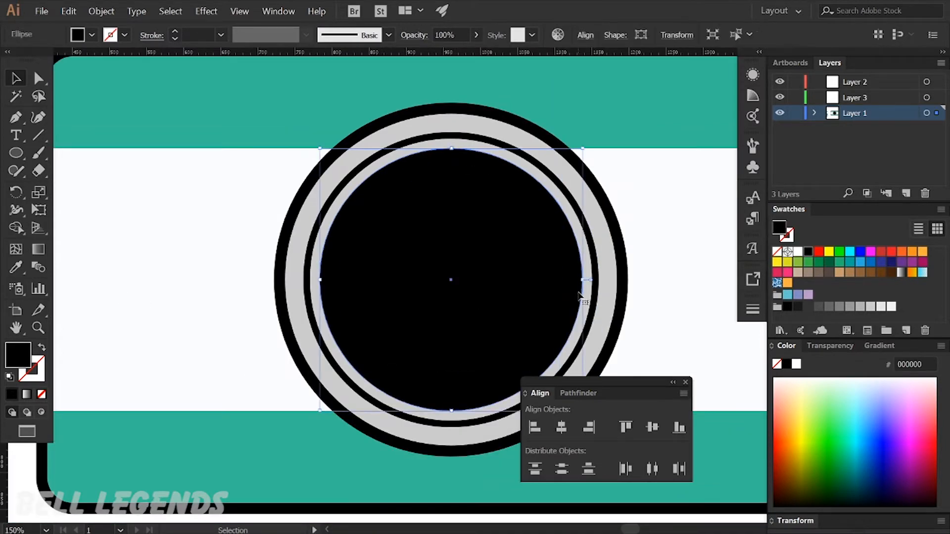
pyautogui.click(819, 307)
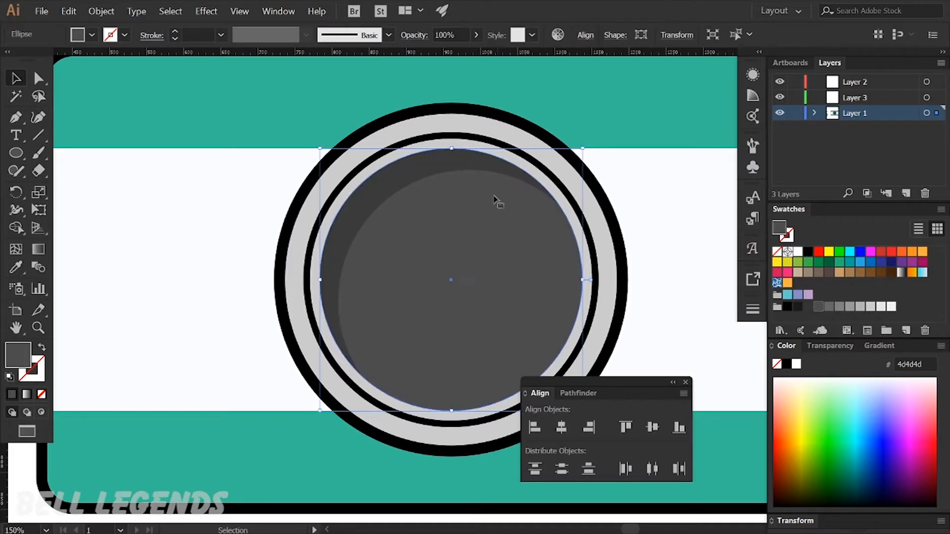
pyautogui.click(807, 307)
pyautogui.scroll(-3, 541, 207)
pyautogui.click(400, 352)
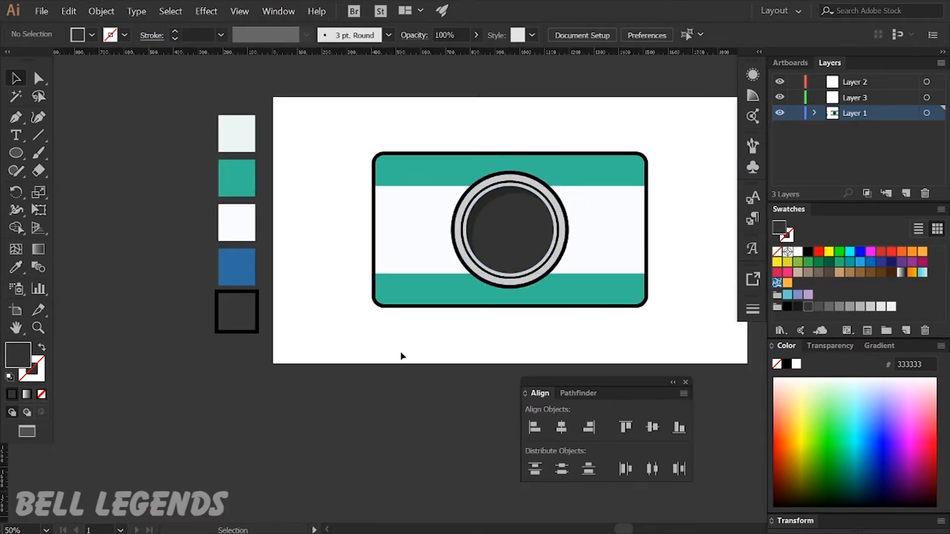
# Draw a narrow vertical rectangle inside the dark lens, just right of its centre, and fill it white
pyautogui.hscroll(2, 401, 354)
pyautogui.scroll(2, 490, 347)
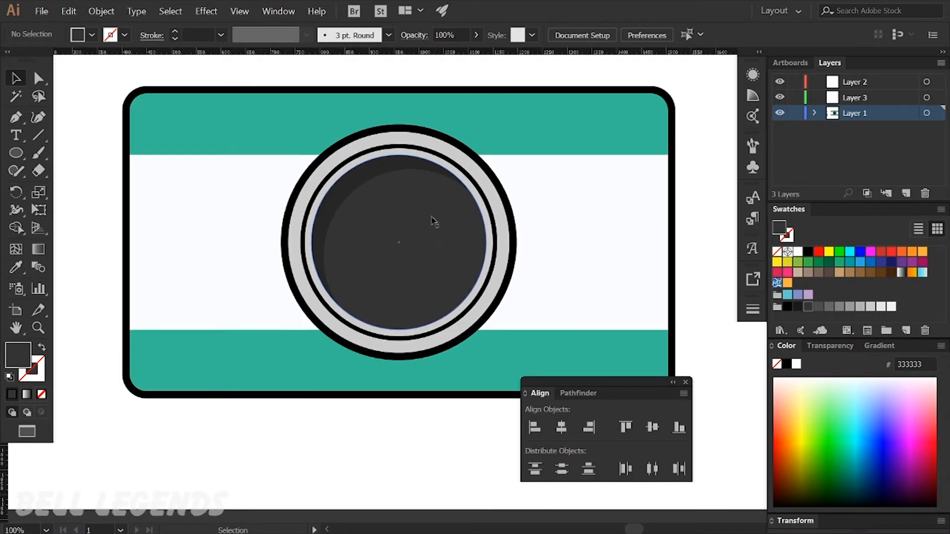
pyautogui.scroll(1, 422, 205)
pyautogui.press('m')
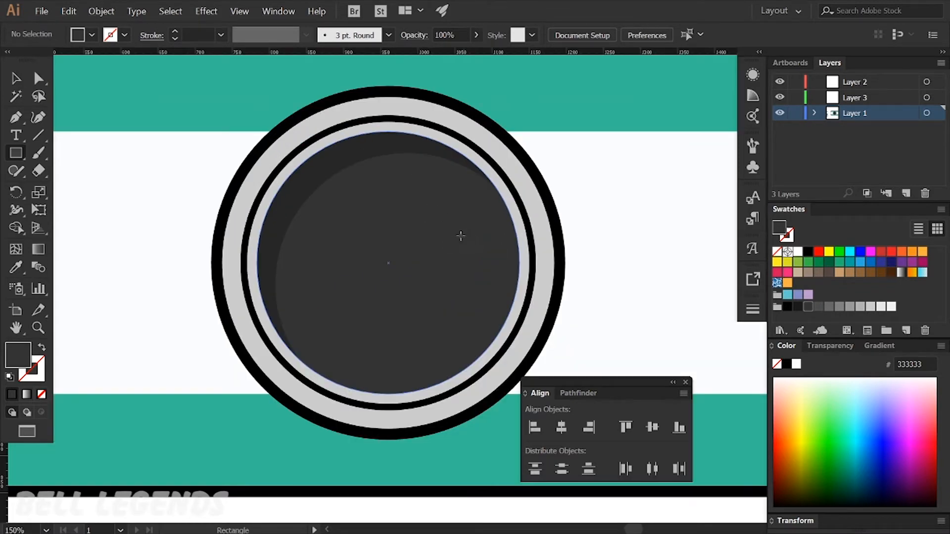
pyautogui.moveTo(405, 206); pyautogui.dragTo(430, 305)
pyautogui.click(797, 253)
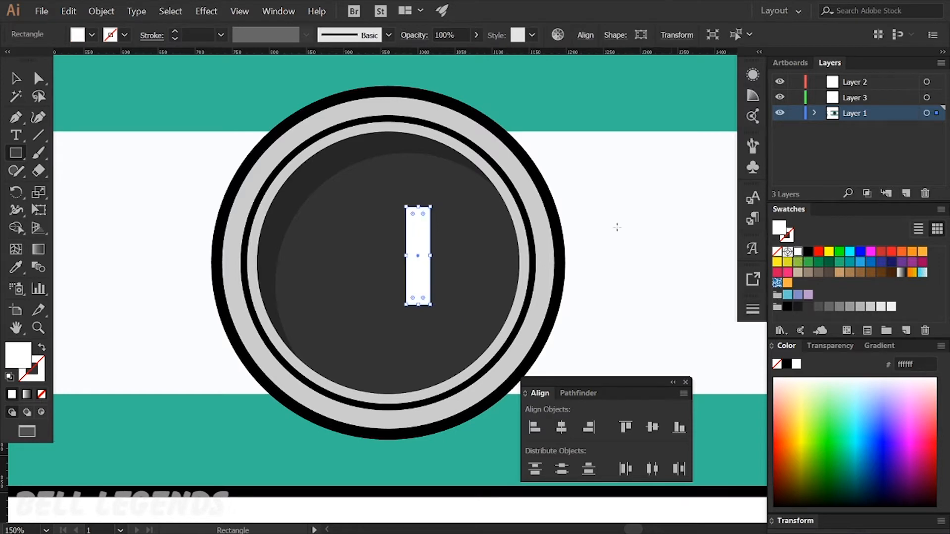
# Place a copy of the white rectangle just to its right and make the left rectangle narrower
pyautogui.press('v')
pyautogui.moveTo(418, 240); pyautogui.dragTo(450, 240)
pyautogui.scroll(2, 433, 241)
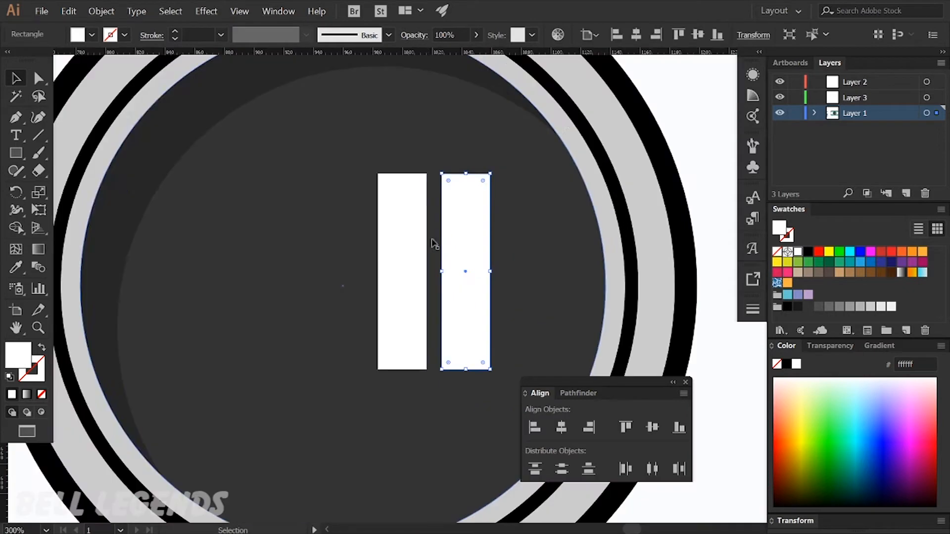
pyautogui.click(422, 270)
pyautogui.moveTo(427, 271); pyautogui.dragTo(411, 270)
# Add a shorter white rectangle above each of the two vertical bars, matching the width of the bar below
pyautogui.scroll(3, 394, 250)
pyautogui.moveTo(390, 365); pyautogui.dragTo(385, 298)
pyautogui.scroll(3, 396, 156)
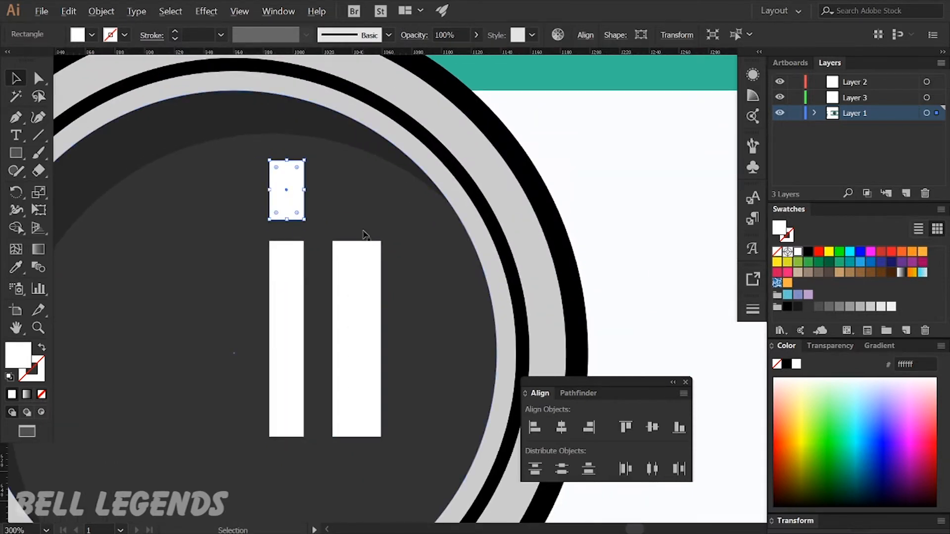
pyautogui.keyDown('alt'); pyautogui.scroll(-1, 364, 232); pyautogui.keyUp('alt')
pyautogui.click(360, 269)
pyautogui.moveTo(361, 244); pyautogui.dragTo(349, 196)
pyautogui.scroll(2, 361, 131)
# Round the corners of all four white bars by about 11.67 px to give them pill-shaped ends
pyautogui.keyDown('shift'); pyautogui.click(313, 248); pyautogui.keyUp('shift')
pyautogui.keyDown('shift'); pyautogui.click(310, 301); pyautogui.keyUp('shift')
pyautogui.keyDown('shift'); pyautogui.click(352, 313); pyautogui.keyUp('shift')
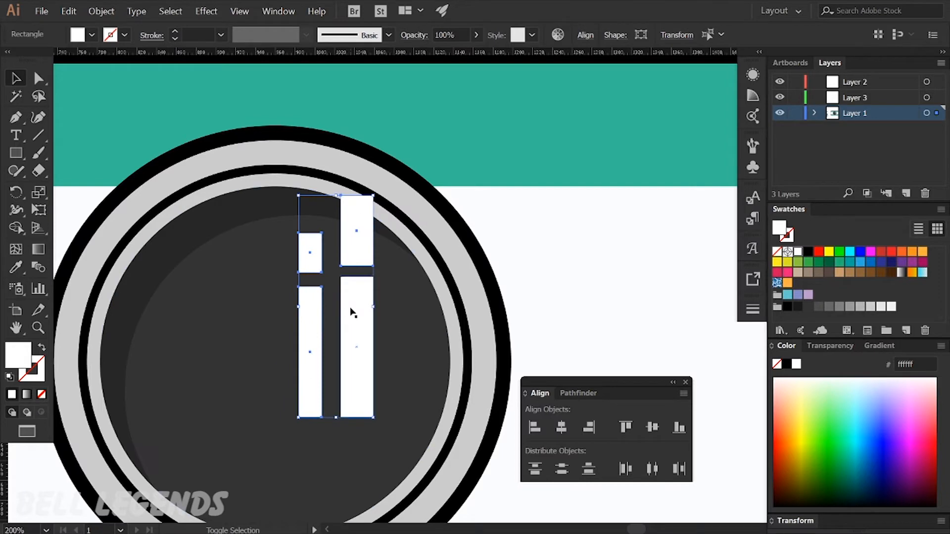
pyautogui.press('a')
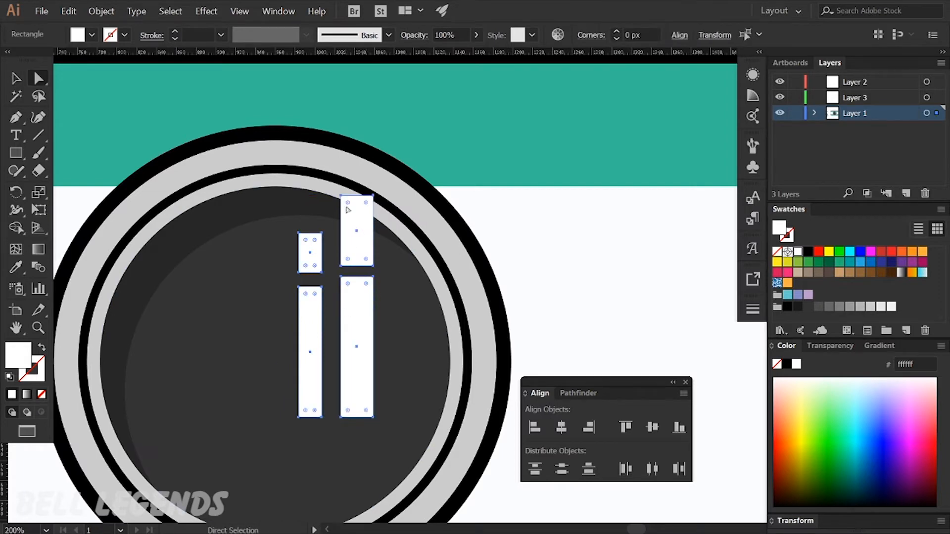
pyautogui.moveTo(347, 203); pyautogui.dragTo(349, 216)
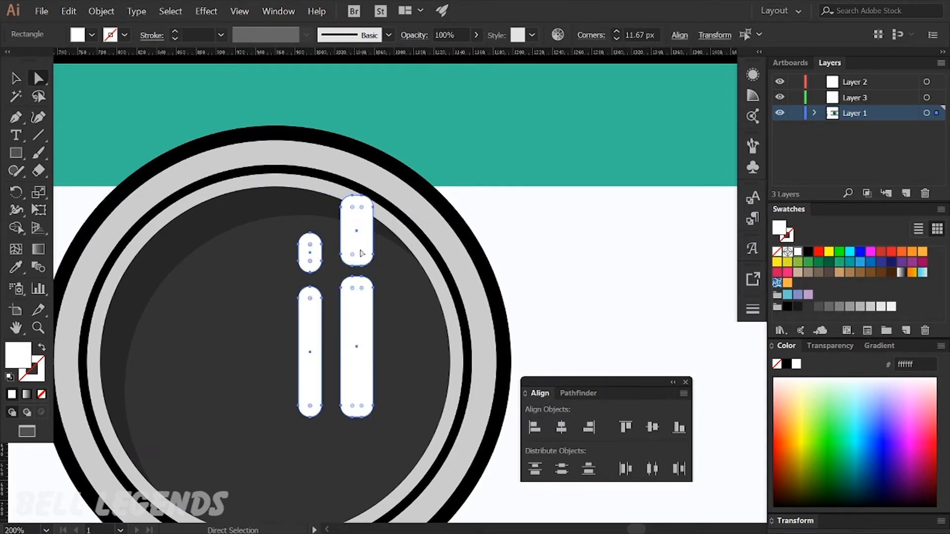
# Rotate the four white bars clockwise to a diagonal and position them in the lower-right part of the dark lens
pyautogui.press('v')
pyautogui.moveTo(377, 193); pyautogui.dragTo(424, 324)
pyautogui.scroll(-3, 435, 240)
pyautogui.moveTo(493, 228); pyautogui.dragTo(504, 244)
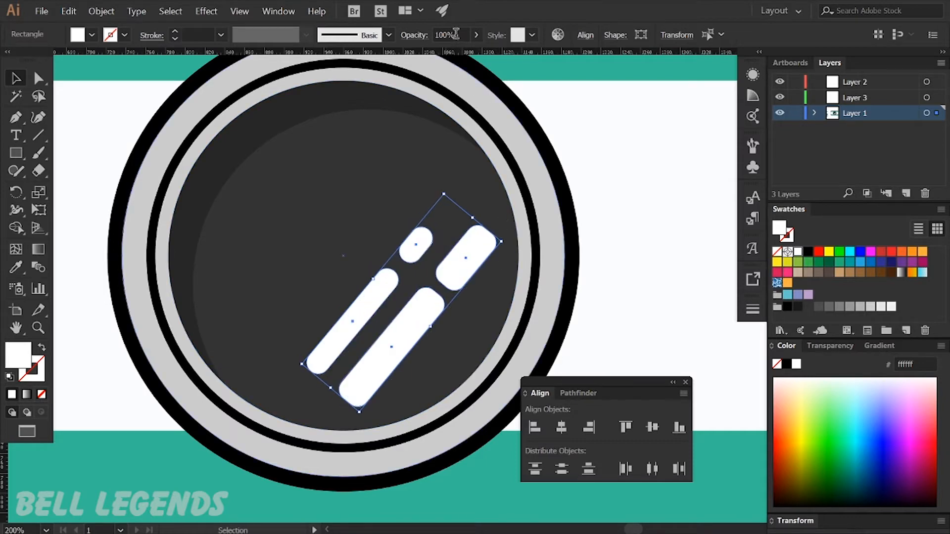
# Set the opacity of the four diagonal bars to 25% and deselect them
pyautogui.click(440, 35)
pyautogui.write('25')
pyautogui.press('Return')
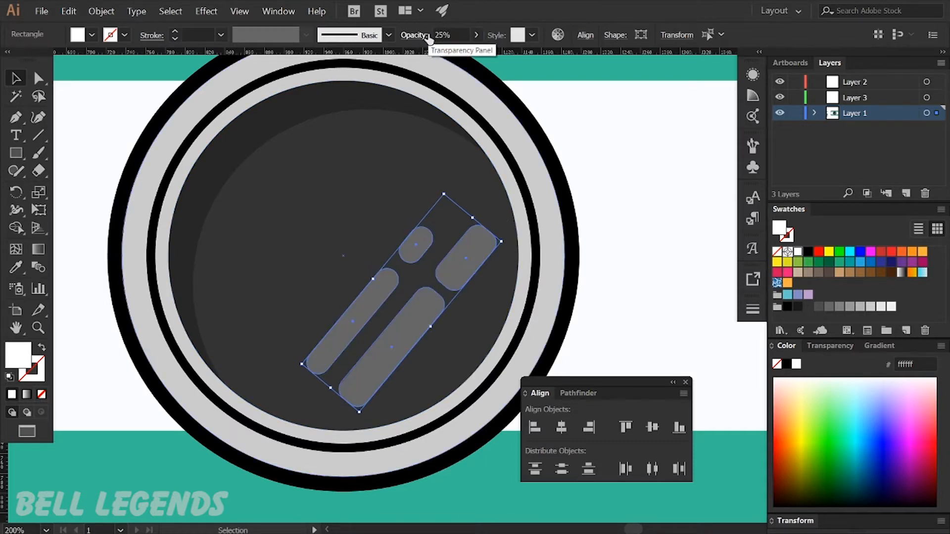
pyautogui.scroll(-4, 474, 137)
pyautogui.click(691, 182)
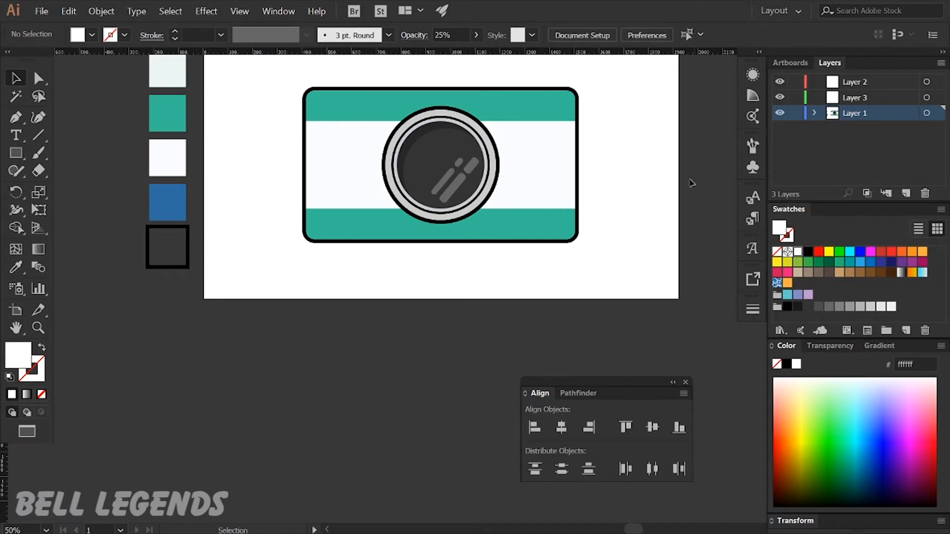
# Draw a small white rectangle in the upper teal band to the right of the lens and round its corners
pyautogui.moveTo(676, 140); pyautogui.dragTo(655, 246)
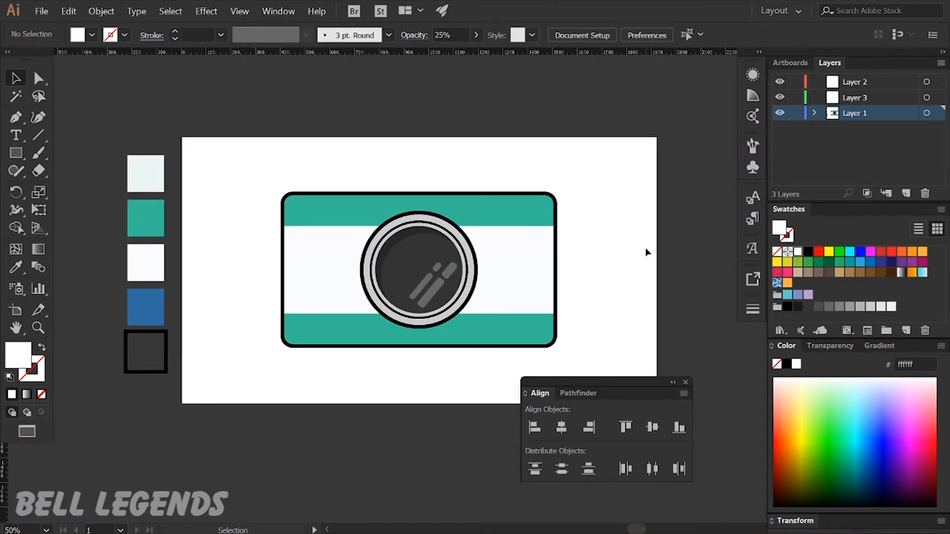
pyautogui.scroll(2, 417, 277)
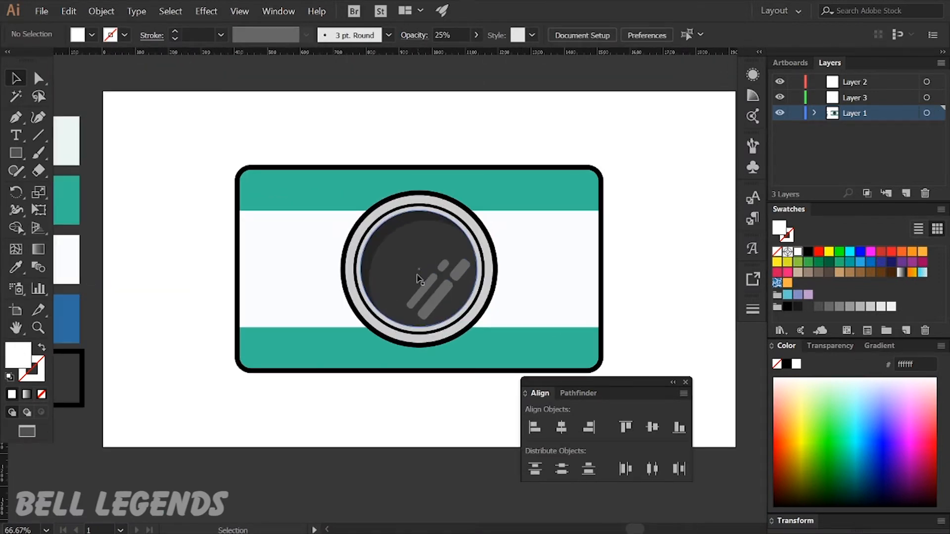
pyautogui.scroll(-2, 414, 274)
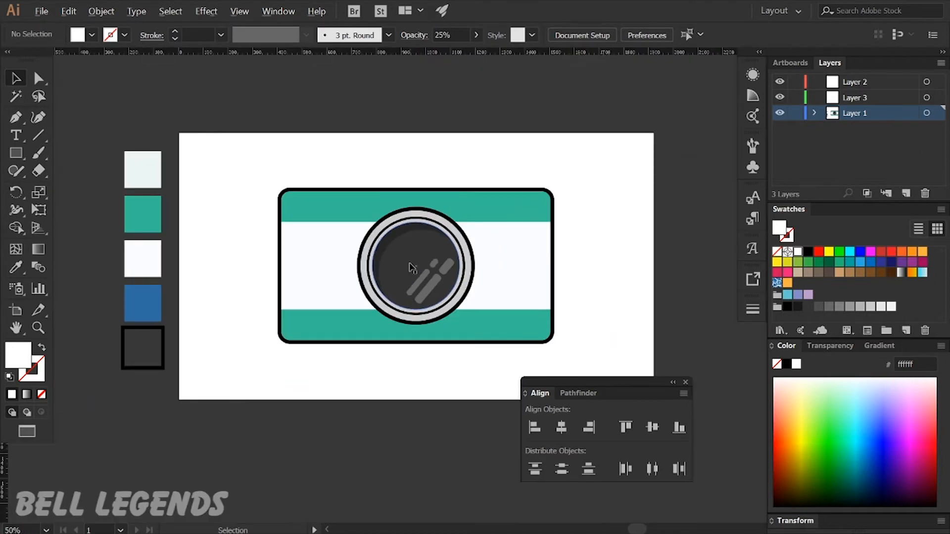
pyautogui.scroll(1, 412, 269)
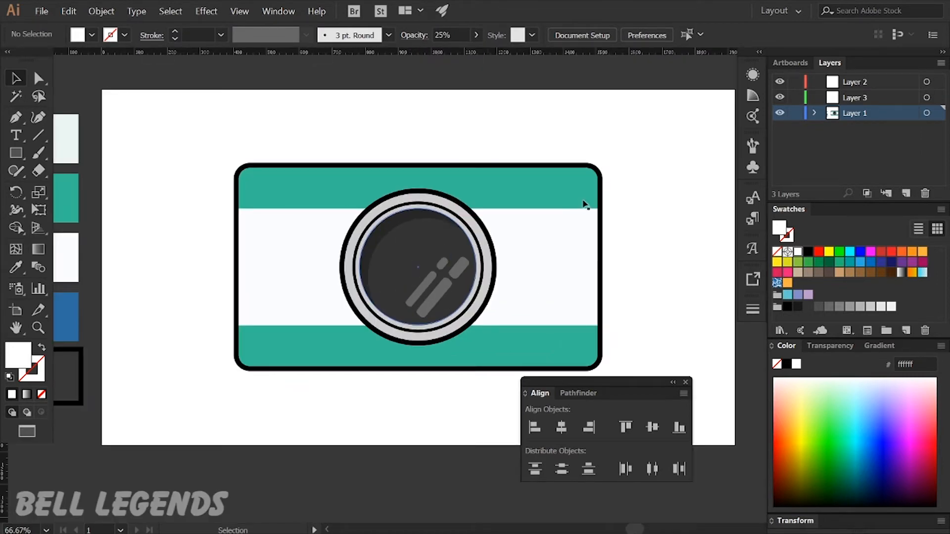
pyautogui.press('m')
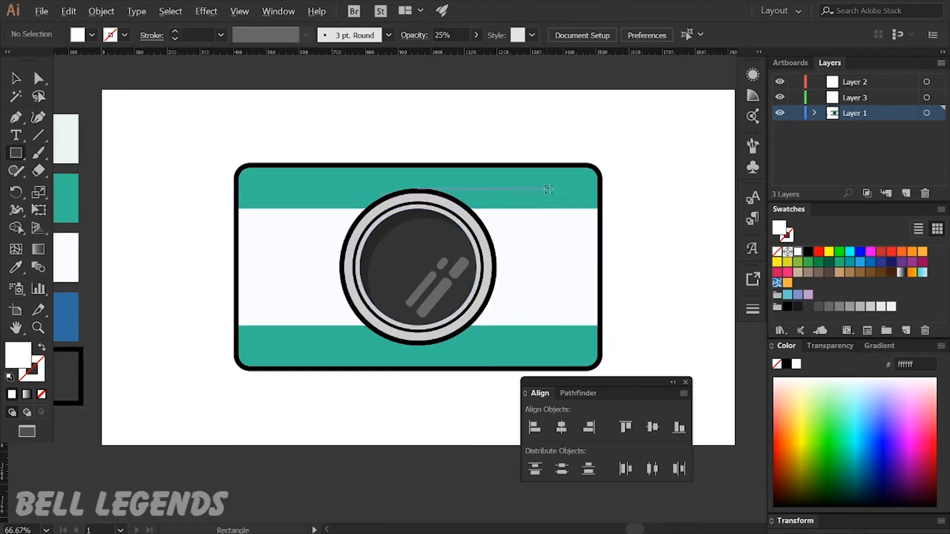
pyautogui.scroll(2, 548, 189)
pyautogui.moveTo(422, 156); pyautogui.dragTo(539, 215)
pyautogui.press('v')
pyautogui.moveTo(429, 162); pyautogui.dragTo(438, 167)
# Fill the small rounded rectangle with the blue of the colour palette beside the artboard and deselect it
pyautogui.scroll(-2, 439, 167)
pyautogui.moveTo(302, 191); pyautogui.dragTo(602, 243)
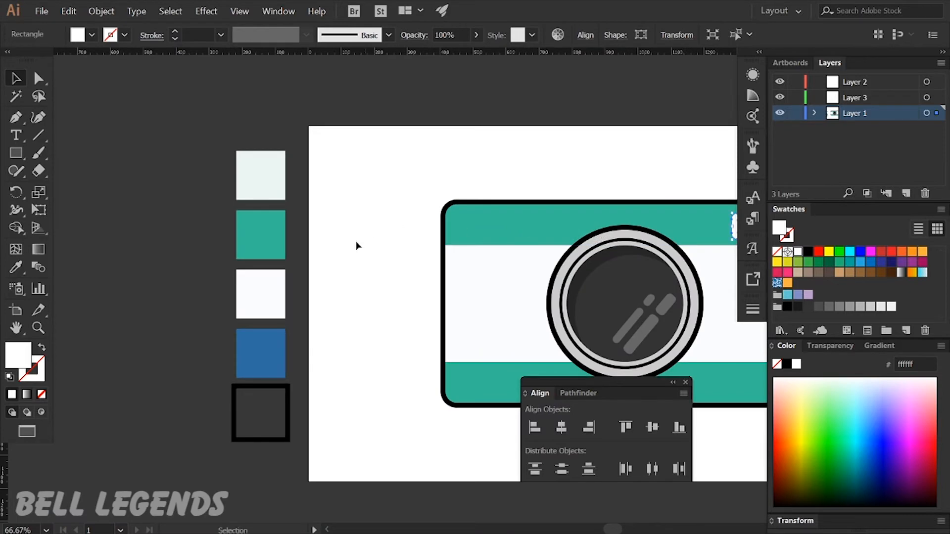
pyautogui.press('i')
pyautogui.click(272, 347)
pyautogui.press('v')
pyautogui.moveTo(343, 273); pyautogui.dragTo(119, 259)
pyautogui.scroll(1, 514, 220)
pyautogui.scroll(1, 515, 219)
pyautogui.moveTo(515, 217); pyautogui.dragTo(270, 231)
pyautogui.click(526, 234)
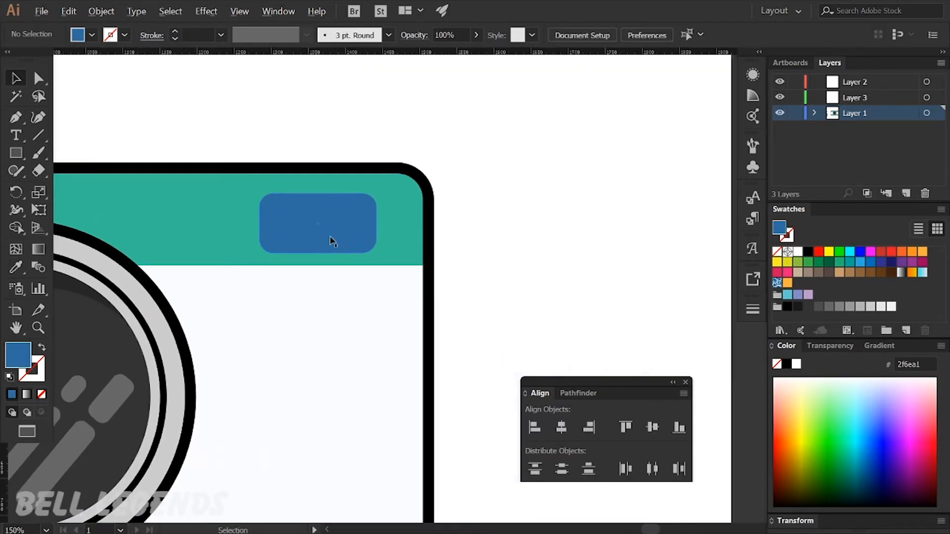
# Give the blue rounded rectangle a black 16 pt stroke
pyautogui.click(327, 236)
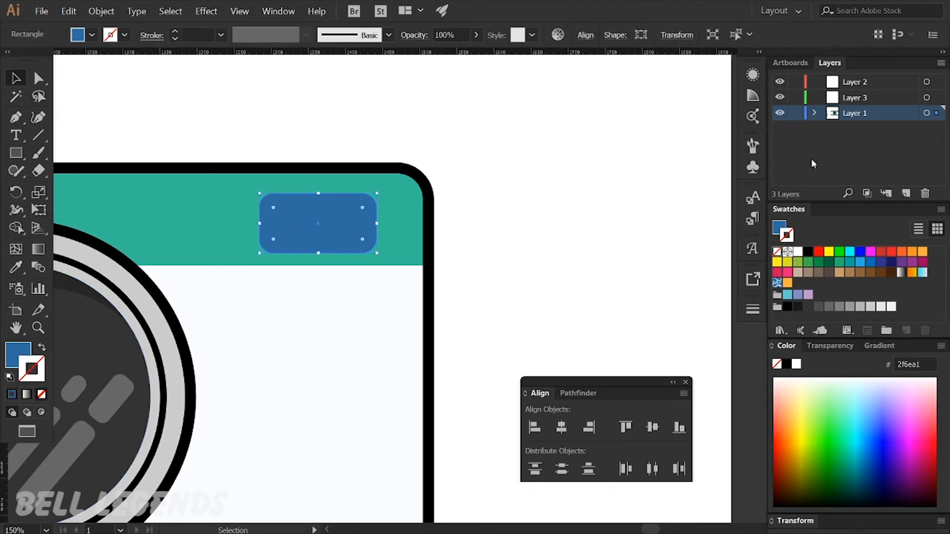
pyautogui.click(174, 33)
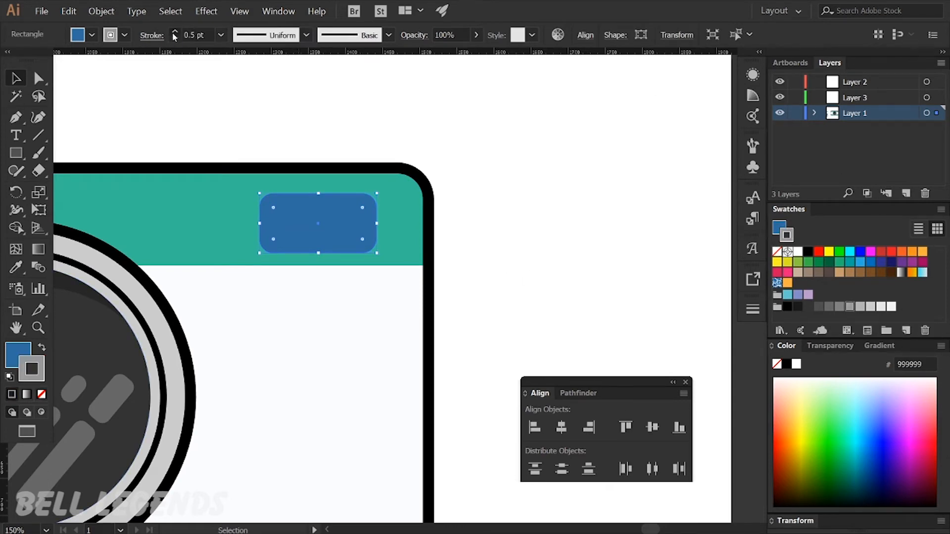
pyautogui.click(220, 35)
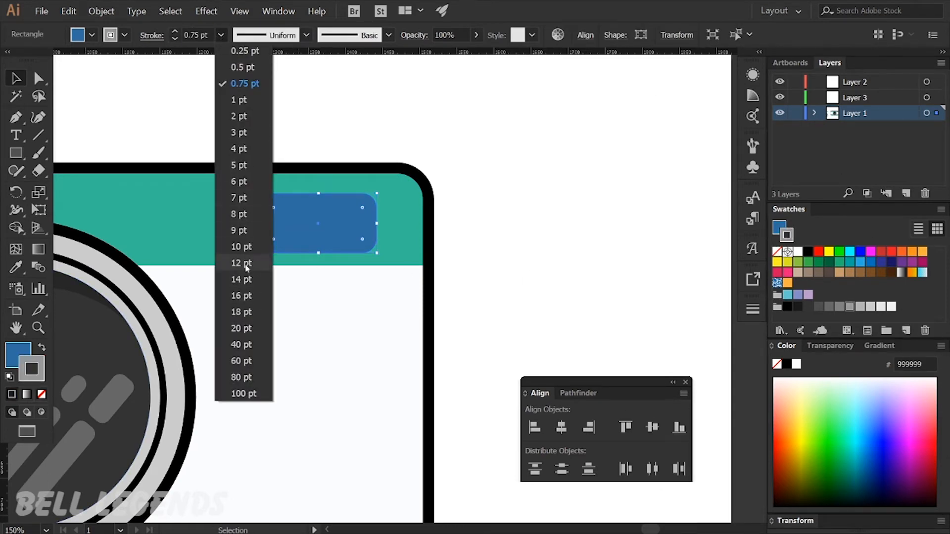
pyautogui.click(241, 296)
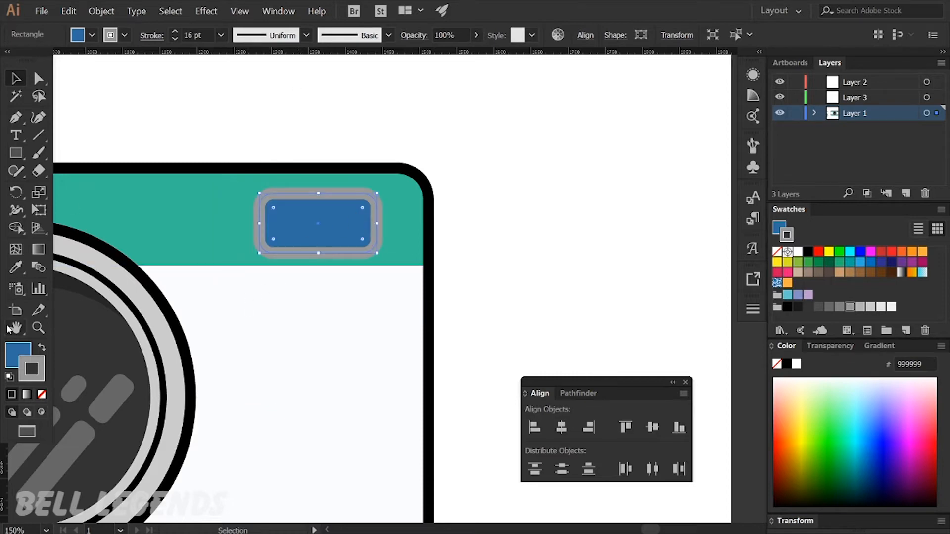
pyautogui.click(807, 252)
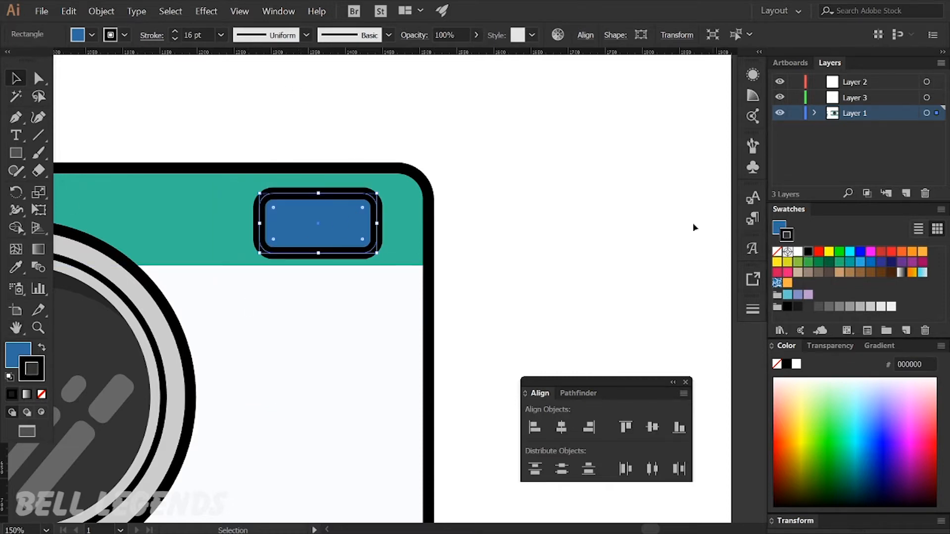
pyautogui.click(470, 213)
pyautogui.scroll(-1, 417, 236)
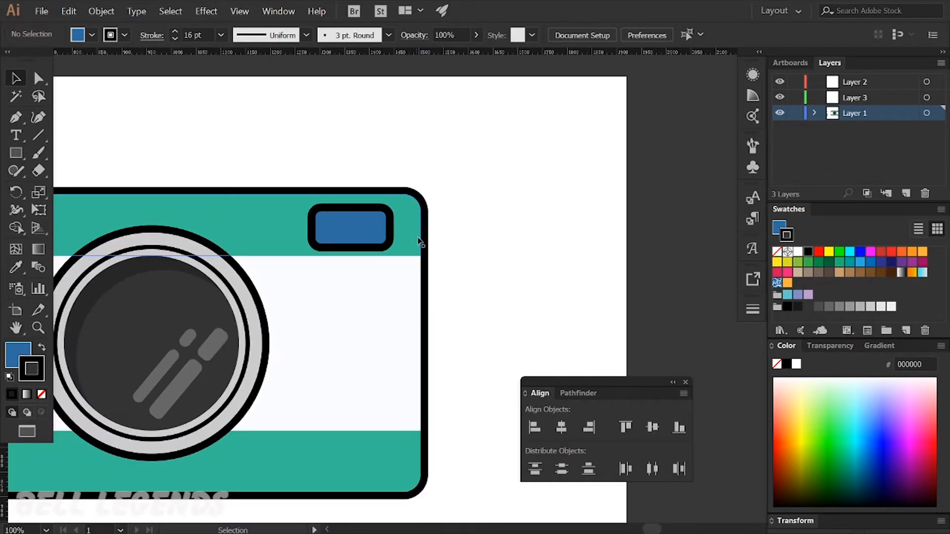
# Align the stroke of the blue rounded rectangle to the outside of its path
pyautogui.scroll(1, 338, 233)
pyautogui.click(341, 231)
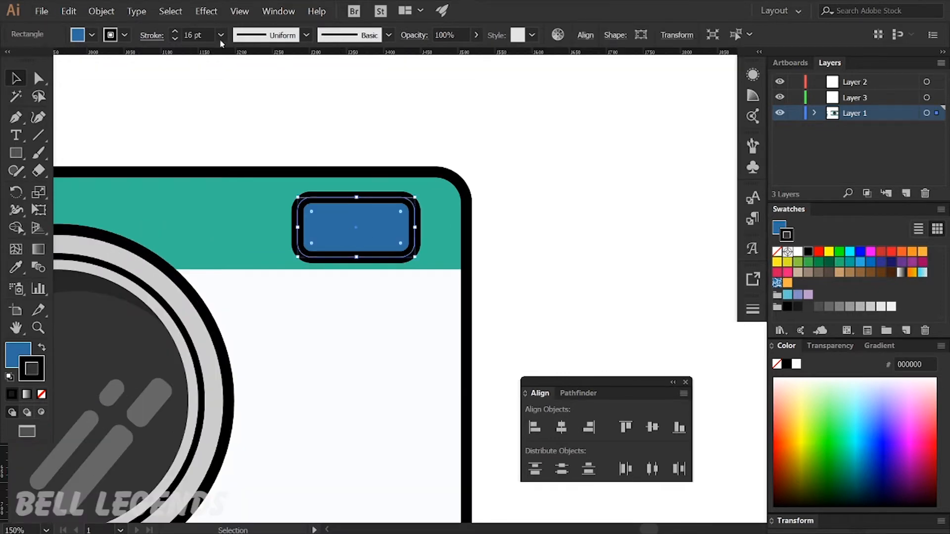
pyautogui.click(150, 37)
pyautogui.click(90, 113)
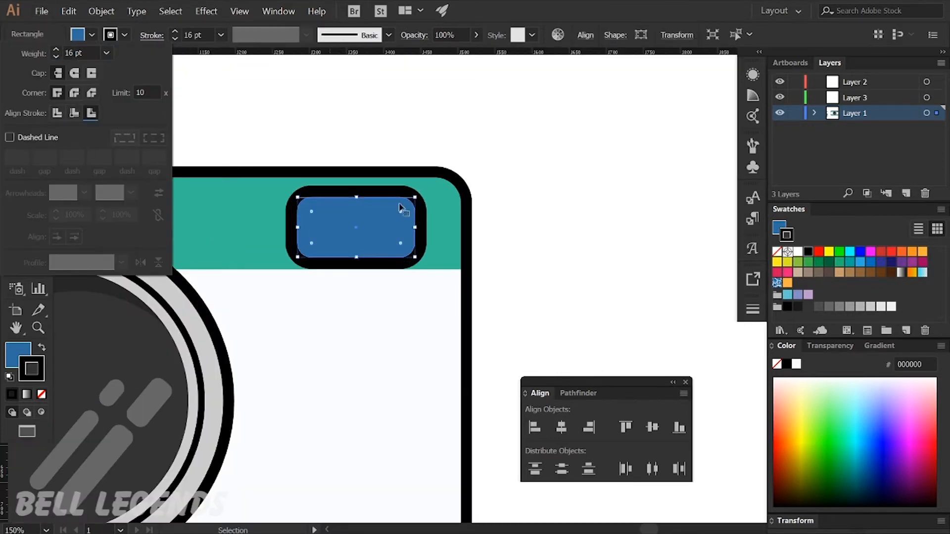
# Move the blue rounded rectangle down so that it overlaps the border between the upper teal band and the white band
pyautogui.scroll(1, 396, 224)
pyautogui.moveTo(345, 234); pyautogui.dragTo(343, 248)
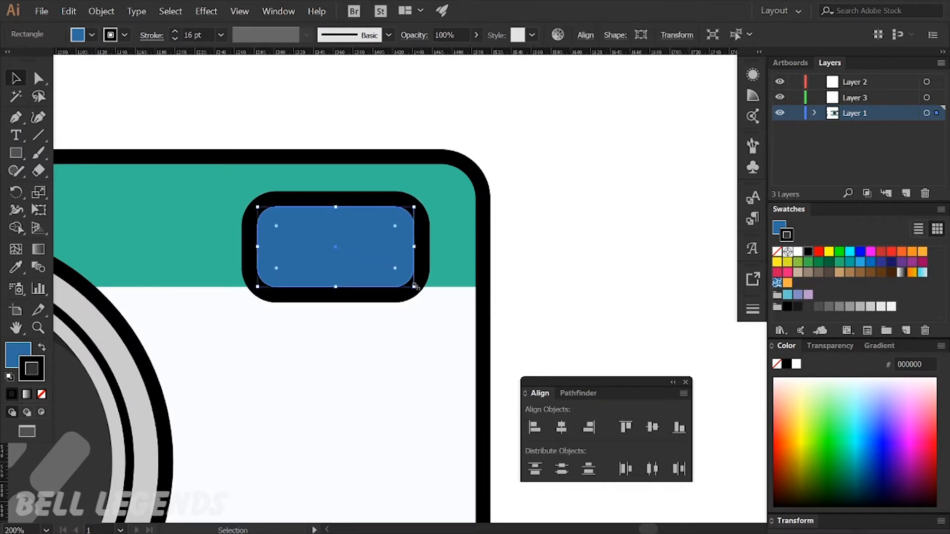
pyautogui.moveTo(363, 256); pyautogui.dragTo(366, 270)
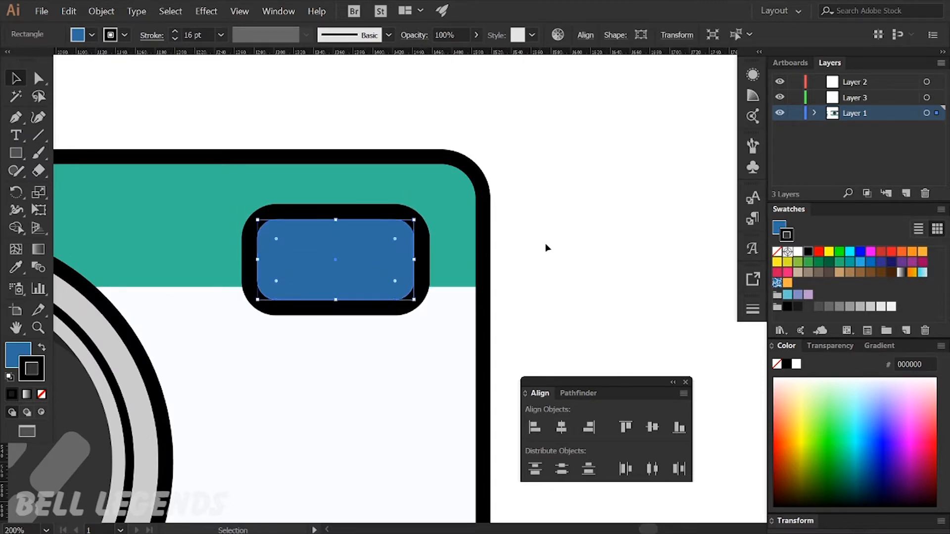
pyautogui.click(550, 242)
pyautogui.scroll(-2, 579, 232)
pyautogui.scroll(2, 425, 230)
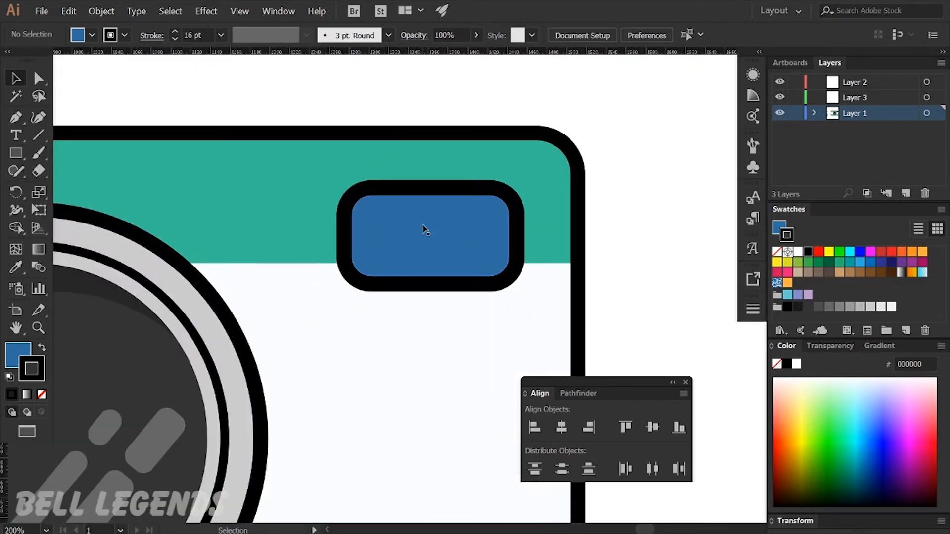
# Draw a closed rectangular path over the upper-right part of the blue window with the Pen tool, leaving its left and bottom strips uncovered
pyautogui.press('m')
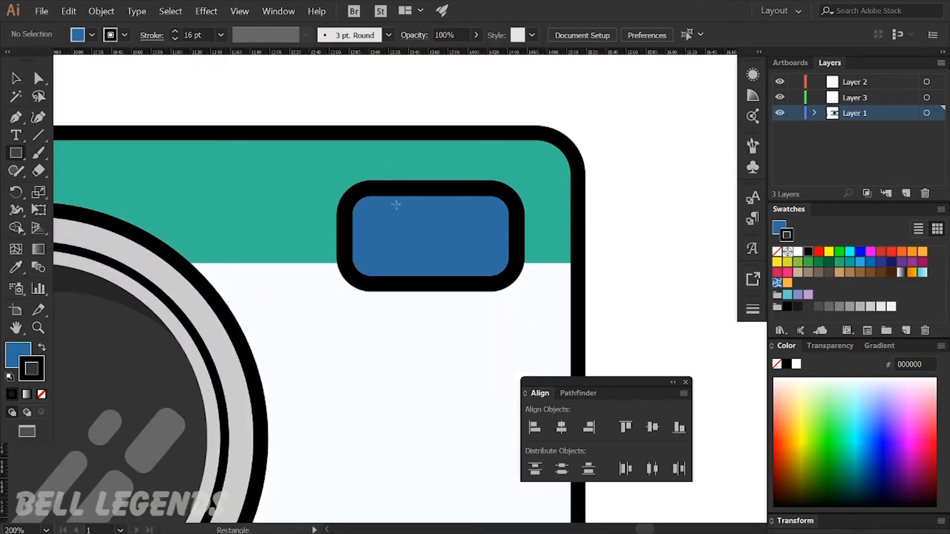
pyautogui.press('p')
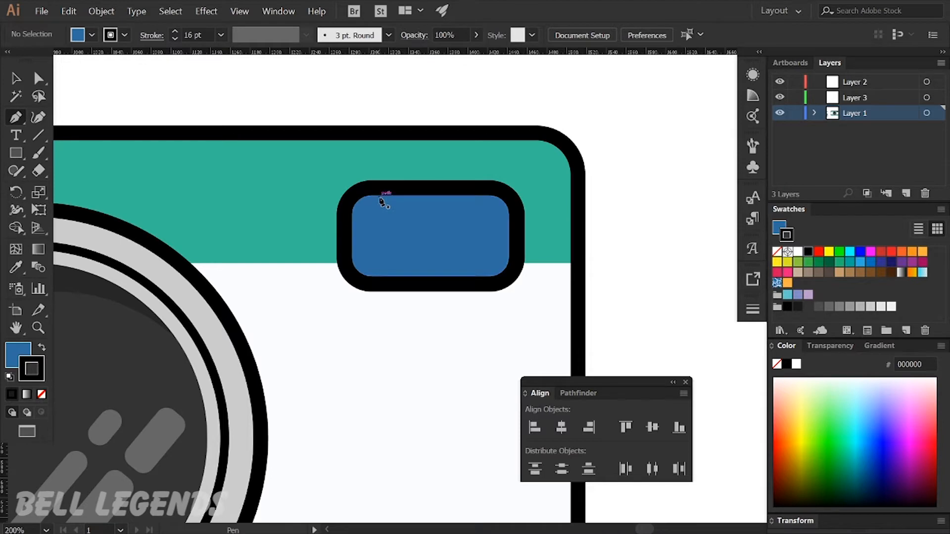
pyautogui.click(380, 198)
pyautogui.click(385, 260)
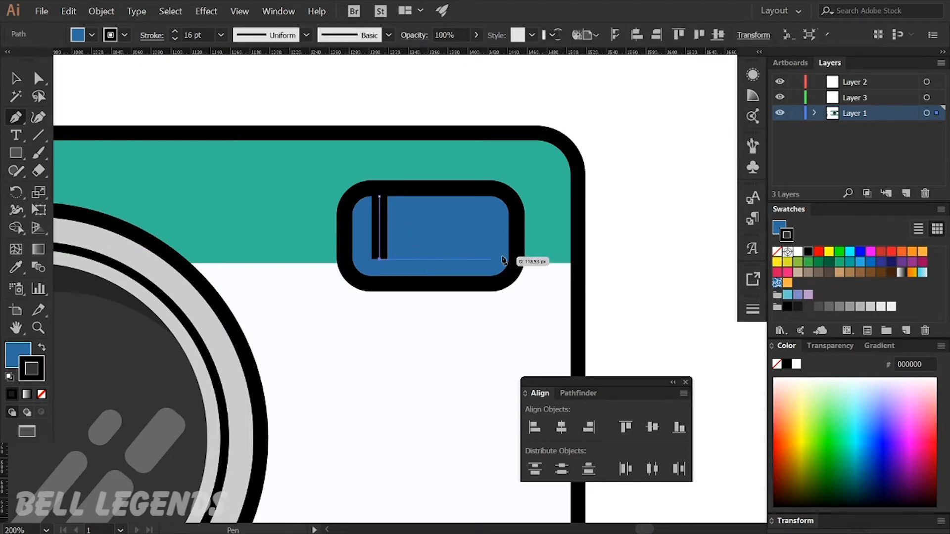
pyautogui.click(508, 258)
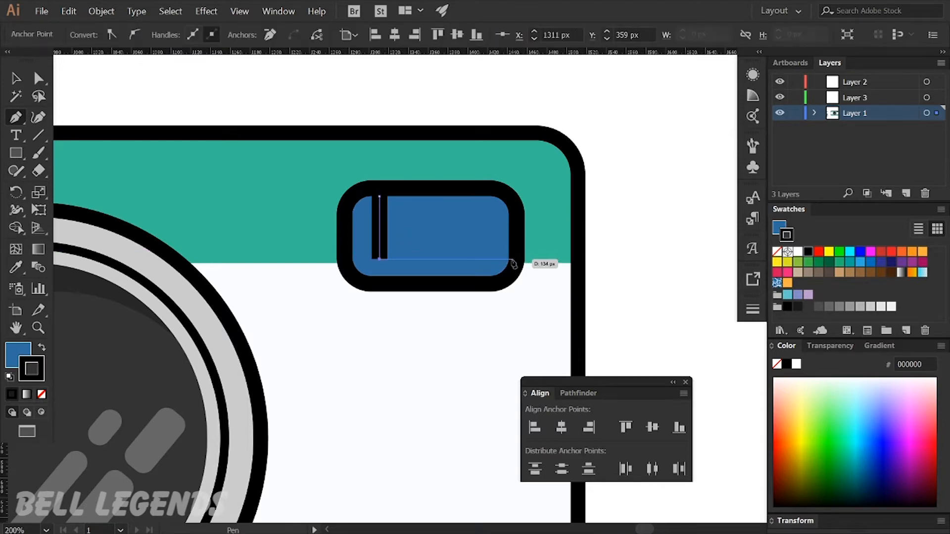
pyautogui.click(508, 197)
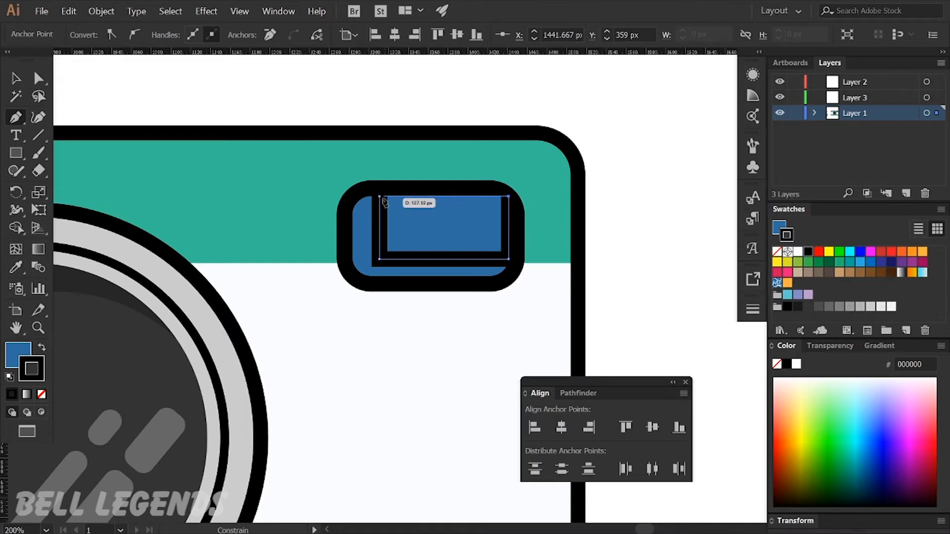
pyautogui.click(380, 198)
pyautogui.press('v')
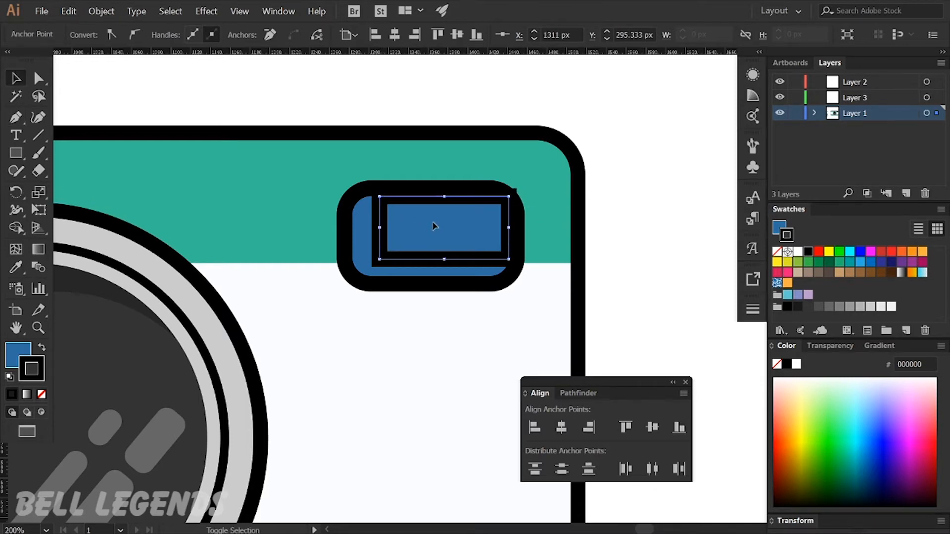
# Try to trim the drawn path to the blue window's rounded corner with the Shape Builder
pyautogui.click(403, 234)
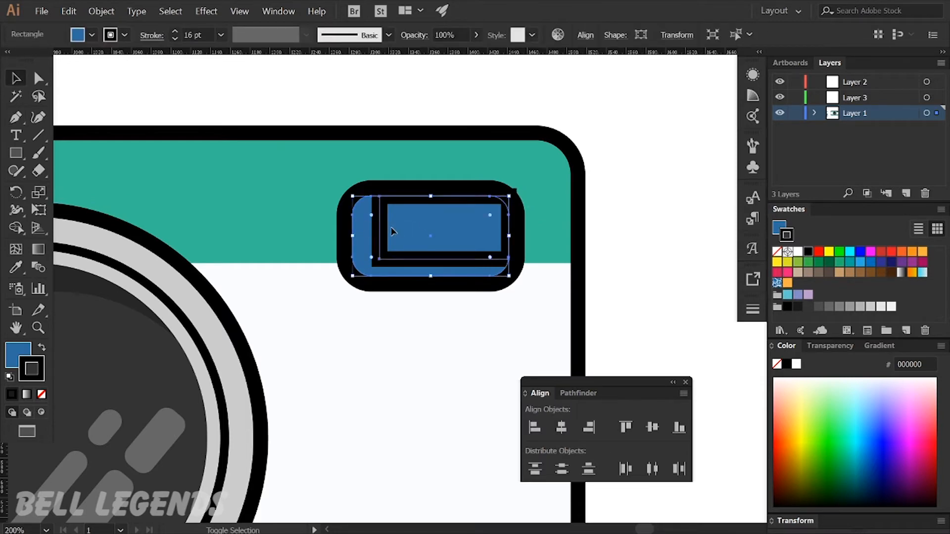
pyautogui.keyDown('shift'); pyautogui.click(391, 231); pyautogui.keyUp('shift')
pyautogui.click(18, 230)
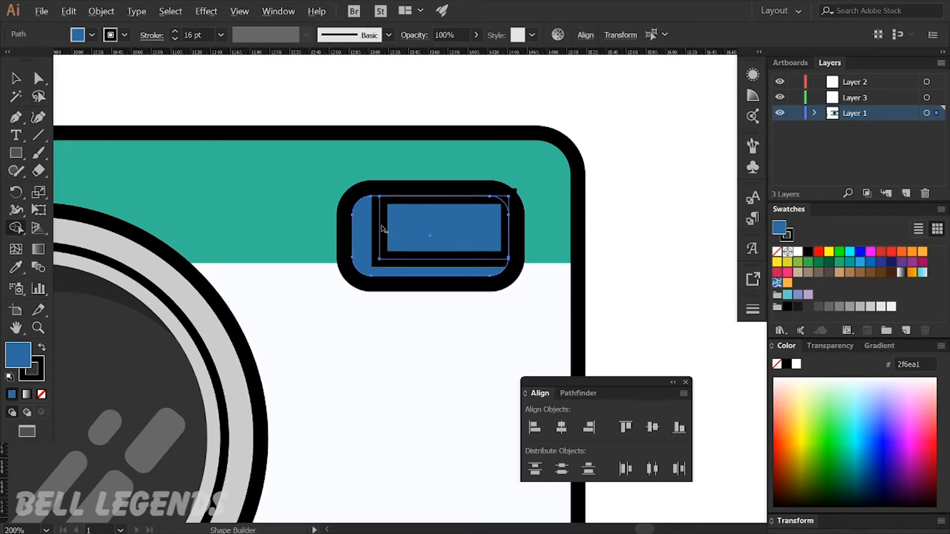
pyautogui.press('v')
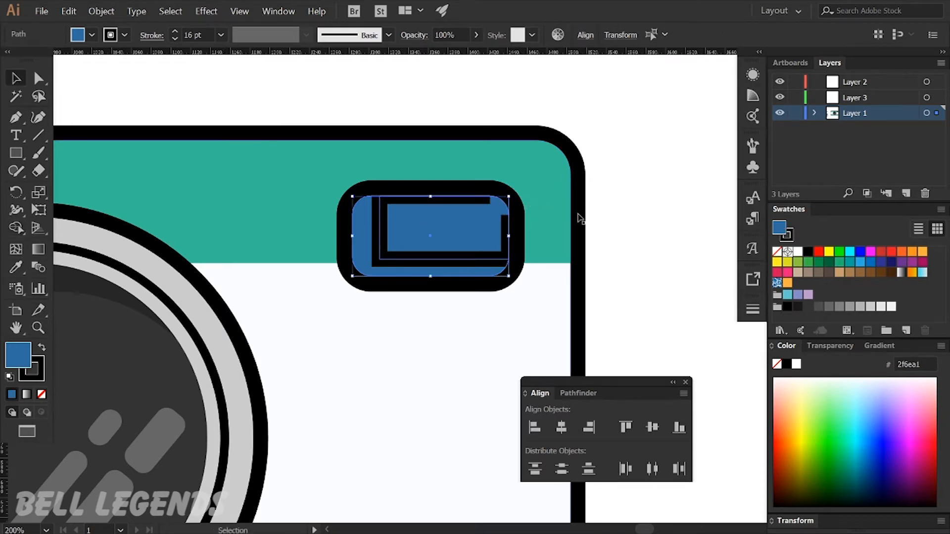
pyautogui.click(625, 226)
# Cut away the corner of the drawn path that sticks out beyond the blue window's rounded upper-right corner with the Shape Builder
pyautogui.scroll(2, 477, 224)
pyautogui.click(476, 224)
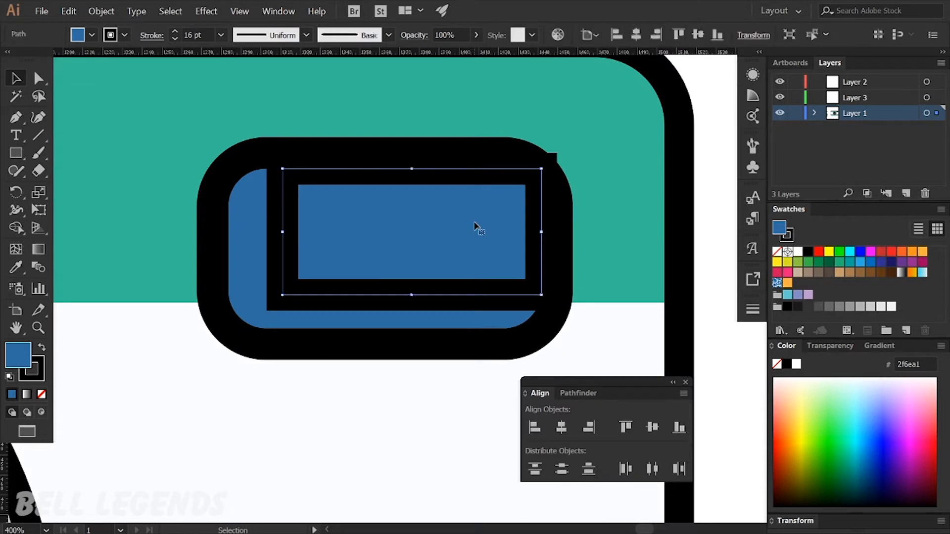
pyautogui.keyDown('shift'); pyautogui.click(386, 146); pyautogui.keyUp('shift')
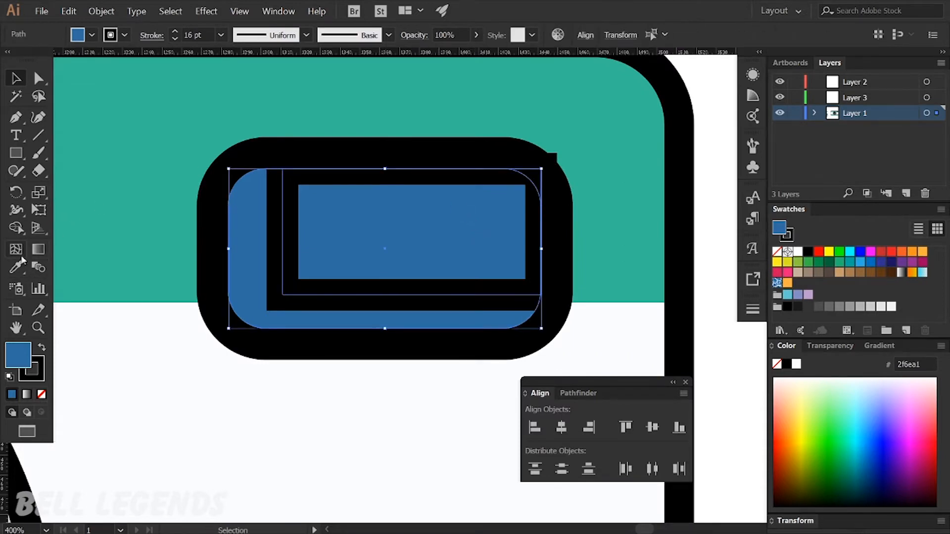
pyautogui.click(17, 229)
pyautogui.keyDown('alt'); pyautogui.click(536, 176); pyautogui.keyUp('alt')
pyautogui.press('v')
pyautogui.click(718, 165)
# Remove the stroke from the trimmed path inside the blue window
pyautogui.click(465, 213)
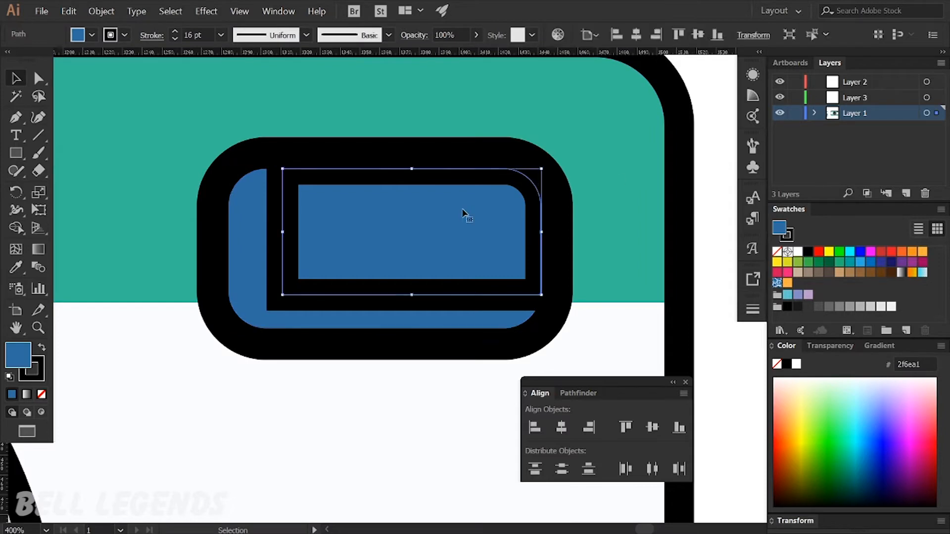
pyautogui.scroll(-2, 465, 216)
pyautogui.click(35, 377)
pyautogui.click(42, 394)
pyautogui.click(13, 356)
# Apply the 25% opacity white look of the lens highlights to the trimmed path with the Eyedropper and deselect it
pyautogui.scroll(-3, 91, 351)
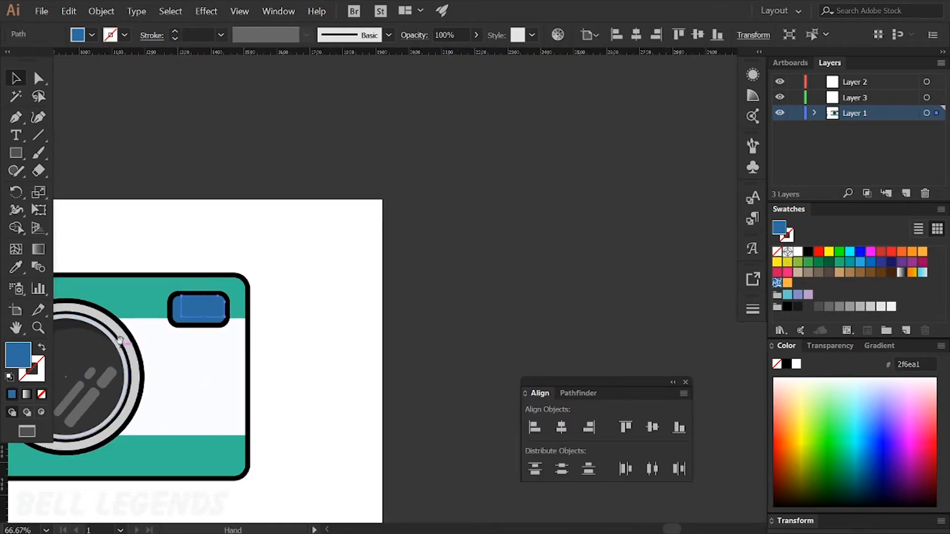
pyautogui.moveTo(145, 323); pyautogui.dragTo(525, 293)
pyautogui.press('i')
pyautogui.click(91, 197)
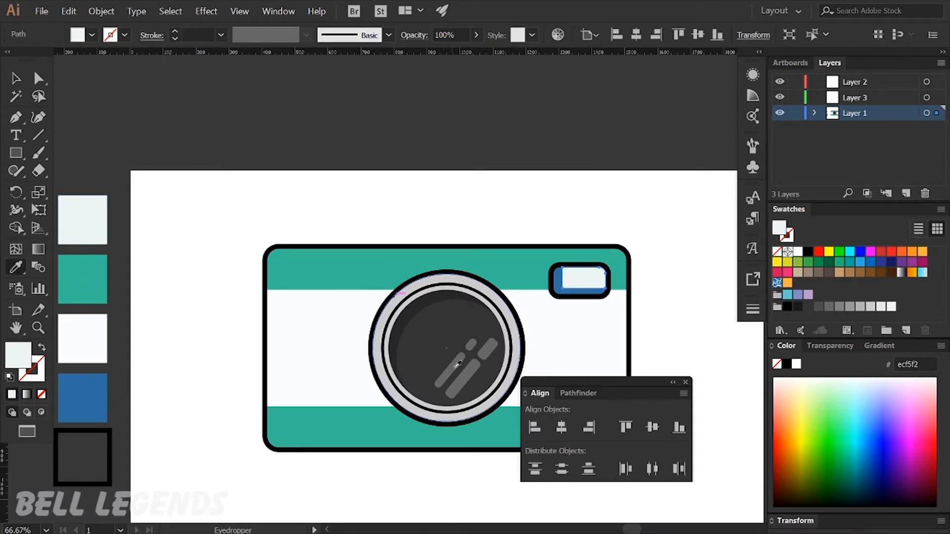
pyautogui.click(477, 341)
pyautogui.press('v')
pyautogui.click(539, 171)
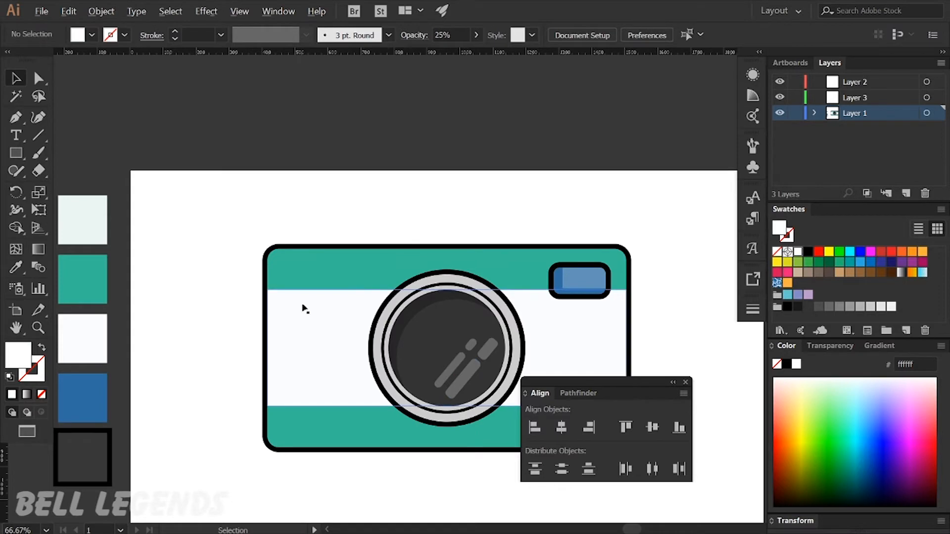
# Draw a small white circle near the upper-left corner of the white band, to the left of the lens
pyautogui.scroll(1, 304, 307)
pyautogui.press('l')
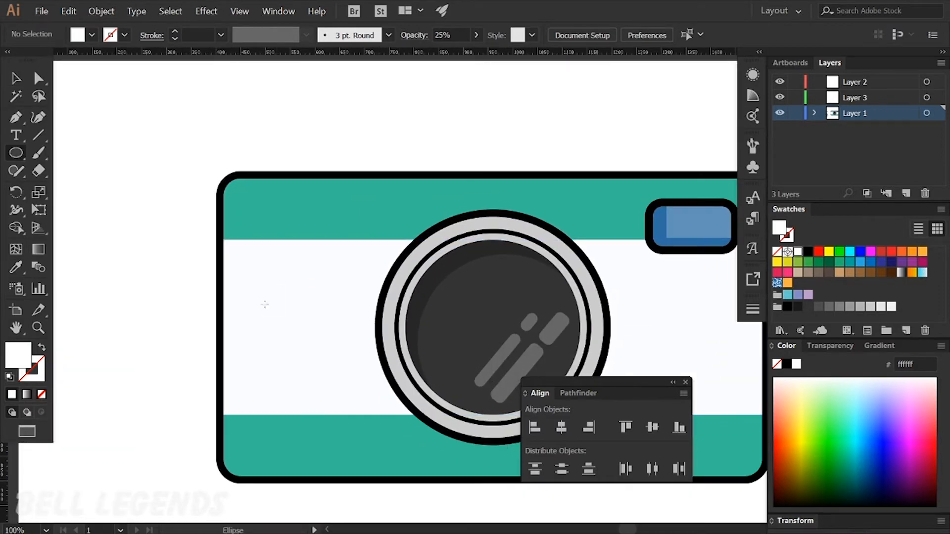
pyautogui.scroll(1, 266, 305)
pyautogui.moveTo(256, 254); pyautogui.dragTo(294, 278)
pyautogui.press('v')
pyautogui.scroll(-1, 339, 292)
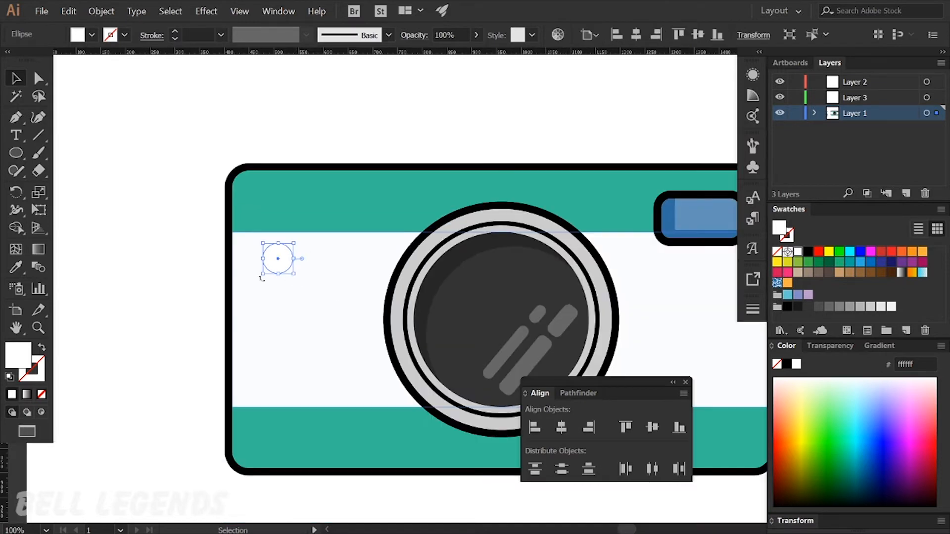
# Apply the viewfinder window's blue fill and thick black stroke to the small circle with the Eyedropper
pyautogui.press('o')
pyautogui.press('i')
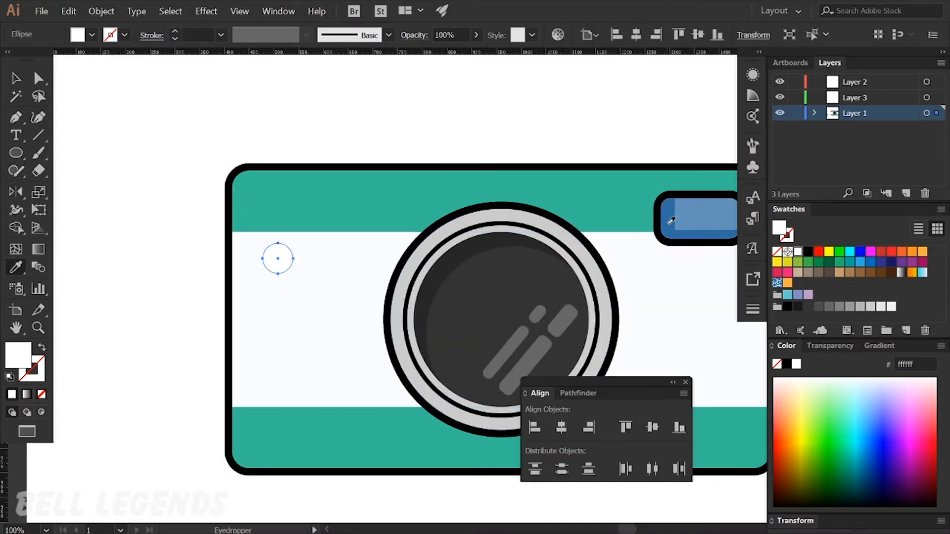
pyautogui.click(671, 220)
pyautogui.press('v')
# Duplicate the blue circle straight below the original on the white band
pyautogui.scroll(3, 307, 263)
pyautogui.moveTo(258, 254); pyautogui.dragTo(237, 255)
pyautogui.scroll(-3, 238, 260)
pyautogui.scroll(1, 339, 272)
pyautogui.moveTo(366, 287); pyautogui.dragTo(367, 391)
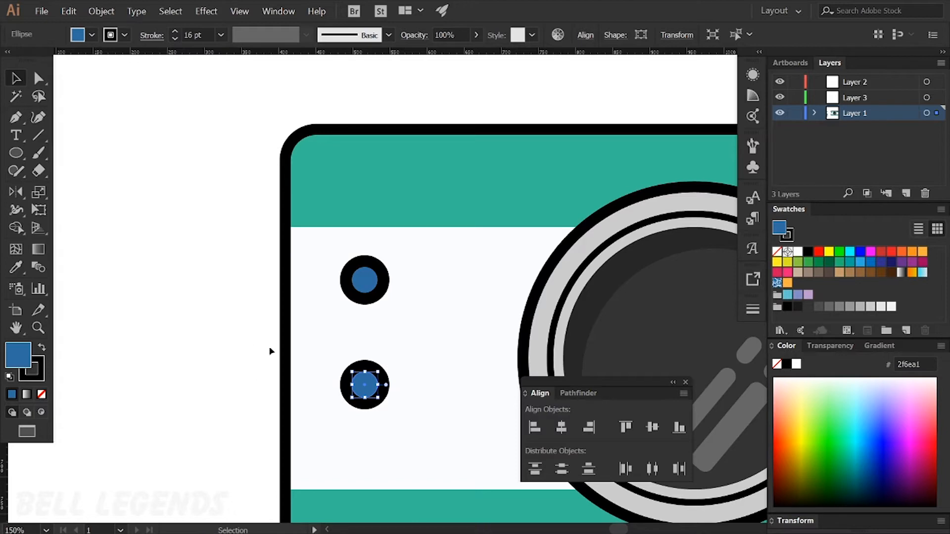
# Move the lower blue circle closer to the upper one and shift both circles slightly towards the lens
pyautogui.moveTo(366, 393); pyautogui.dragTo(369, 380)
pyautogui.keyDown('shift'); pyautogui.click(369, 290); pyautogui.keyUp('shift')
pyautogui.moveTo(371, 289); pyautogui.dragTo(396, 313)
pyautogui.click(174, 299)
pyautogui.hotkey('ctrl', '0')
pyautogui.moveTo(131, 317); pyautogui.dragTo(205, 303)
pyautogui.scroll(2, 277, 332)
pyautogui.moveTo(246, 270); pyautogui.dragTo(213, 302)
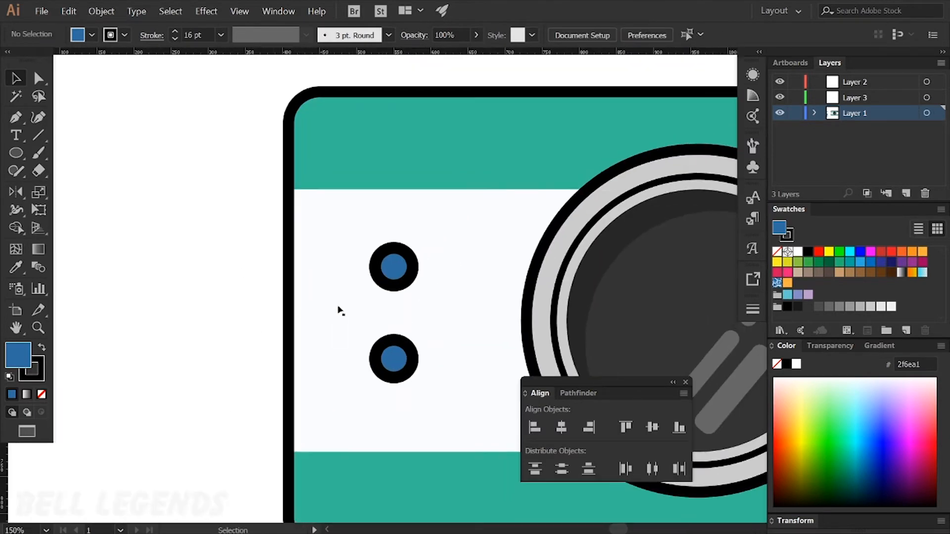
# Copy the two blue circles outside the camera's left side and place a second pair overlapping them, offset diagonally down and left
pyautogui.click(377, 280)
pyautogui.keyDown('shift'); pyautogui.click(399, 369); pyautogui.keyUp('shift')
pyautogui.press('super+space')
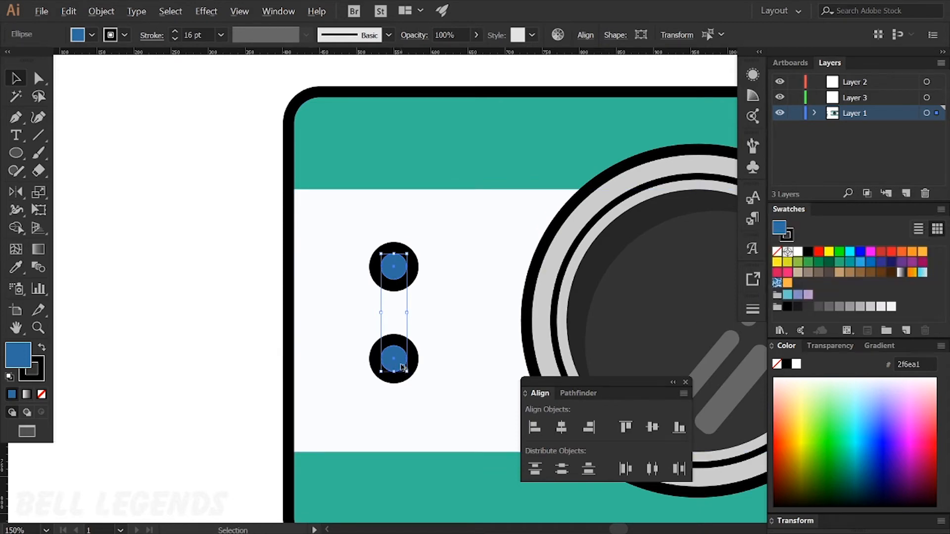
pyautogui.moveTo(402, 367); pyautogui.dragTo(199, 368)
pyautogui.moveTo(138, 335); pyautogui.dragTo(387, 381)
pyautogui.scroll(2, 378, 354)
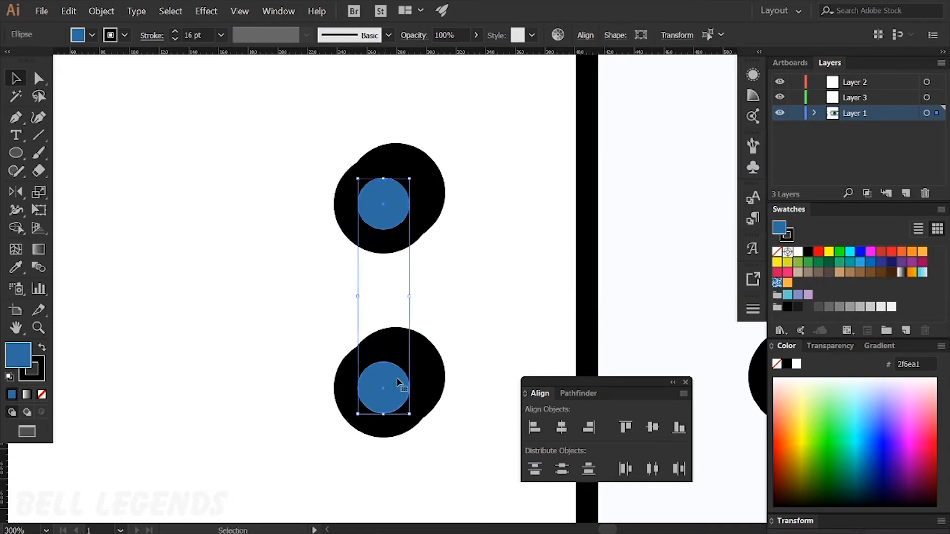
# Remove the black stroke from all four overlapping circle copies beside the camera
pyautogui.click(43, 394)
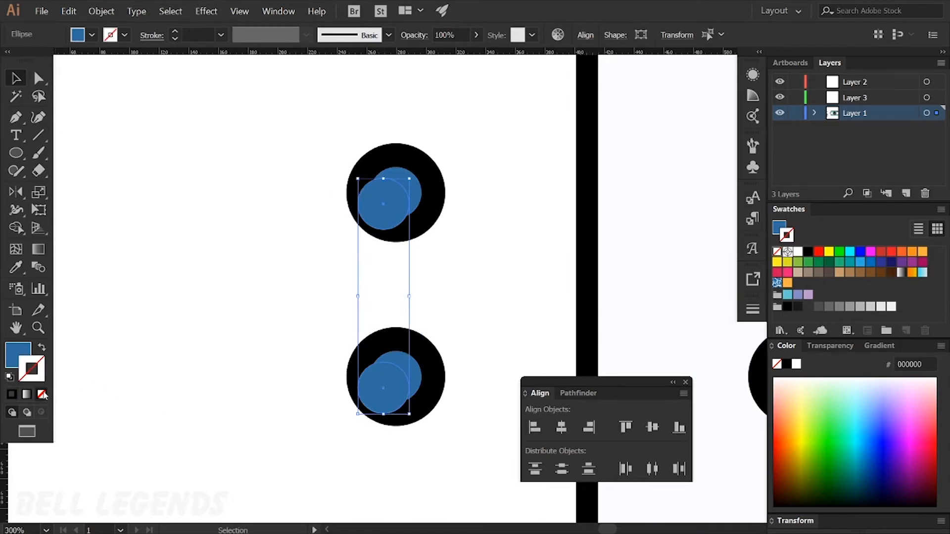
pyautogui.click(339, 249)
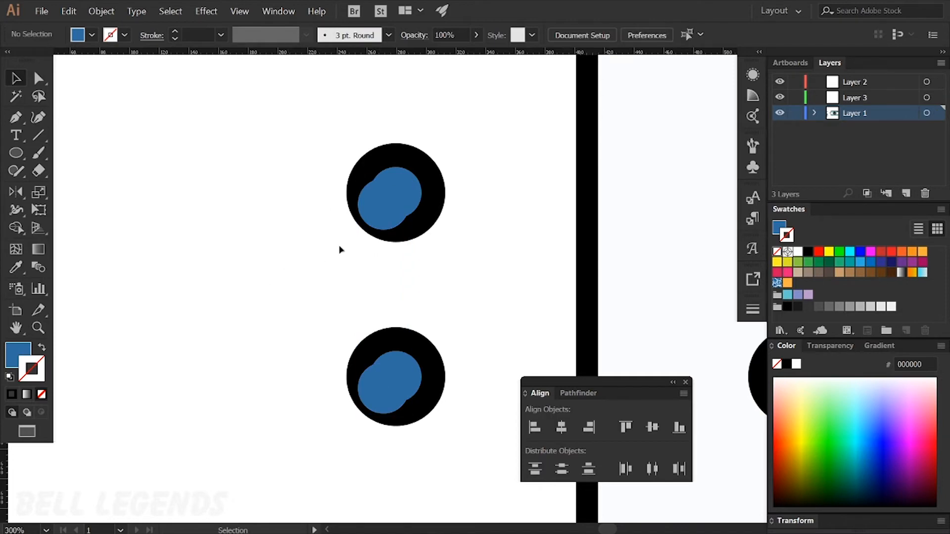
pyautogui.click(421, 160)
pyautogui.moveTo(318, 114); pyautogui.dragTo(445, 442)
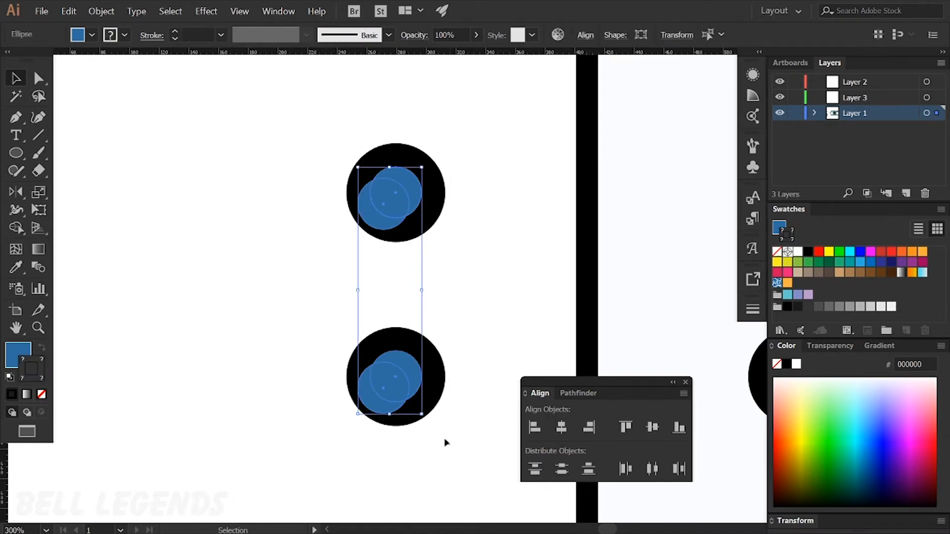
pyautogui.click(42, 396)
pyautogui.click(200, 380)
# Cut the overlapping circle copies down to two crescents with the Shape Builder and group the crescents
pyautogui.moveTo(312, 107); pyautogui.dragTo(434, 417)
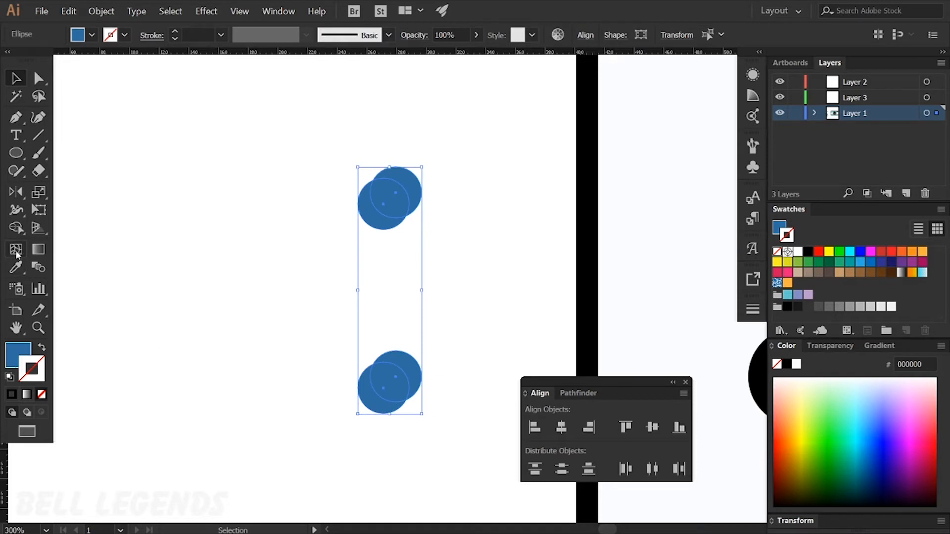
pyautogui.click(18, 229)
pyautogui.moveTo(357, 219); pyautogui.dragTo(391, 200)
pyautogui.moveTo(353, 408); pyautogui.dragTo(388, 400)
pyautogui.press('v')
pyautogui.click(318, 383)
pyautogui.scroll(-2, 318, 384)
pyautogui.hotkey('ctrl', 'g')
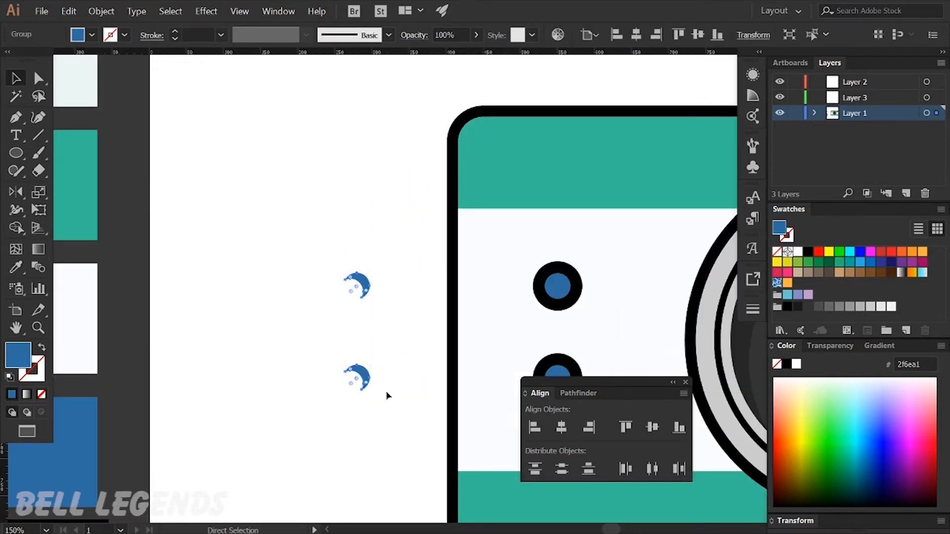
# Give the crescent group the 25% opacity white look of the lens highlights with the Eyedropper
pyautogui.moveTo(376, 358); pyautogui.dragTo(216, 368)
pyautogui.press('i')
pyautogui.click(407, 322)
pyautogui.press('v')
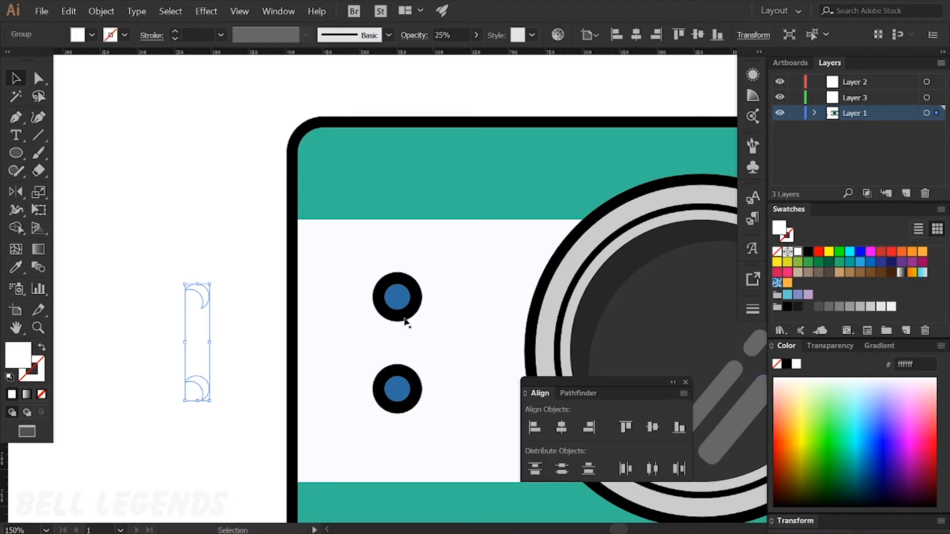
# Align the crescent group to the right edge of the two blue circles on the camera
pyautogui.keyDown('shift'); pyautogui.click(400, 293); pyautogui.keyUp('shift')
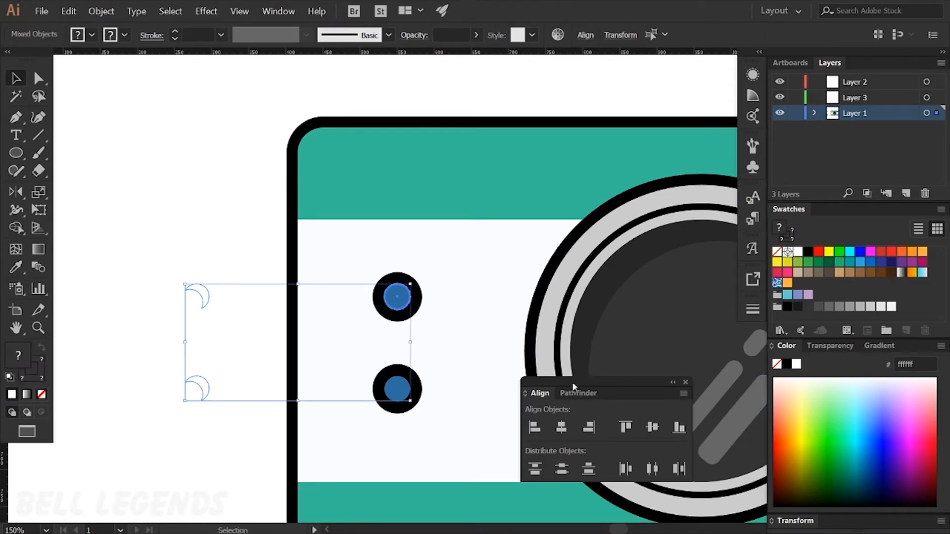
pyautogui.click(586, 426)
pyautogui.click(125, 319)
pyautogui.scroll(-2, 147, 322)
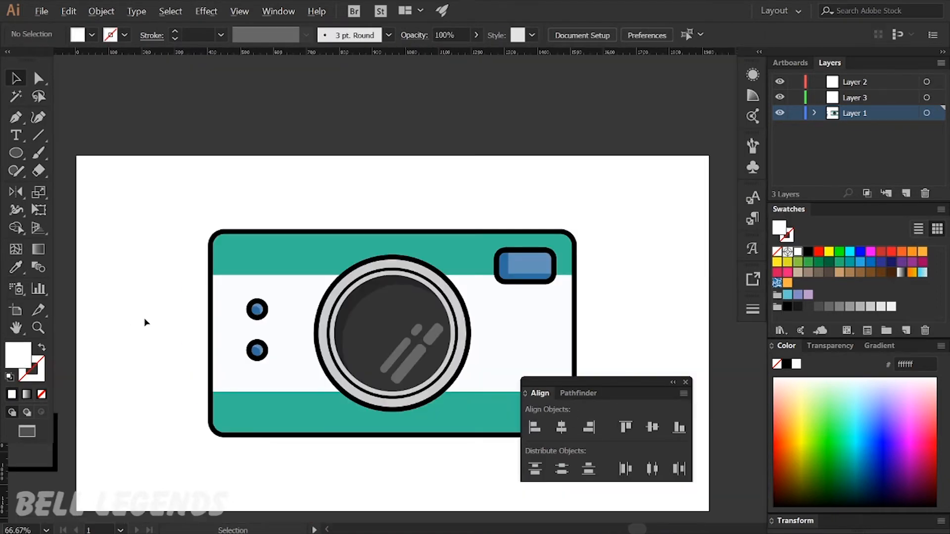
# Reduce the stroke of both small blue circles to 5 pt
pyautogui.scroll(2, 197, 332)
pyautogui.click(319, 290)
pyautogui.click(319, 382)
pyautogui.keyDown('shift'); pyautogui.click(321, 292); pyautogui.keyUp('shift')
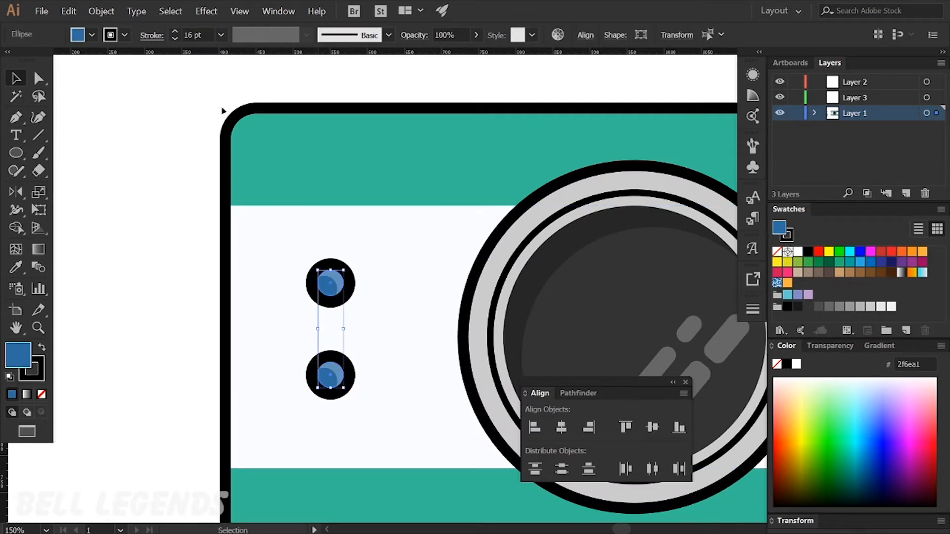
pyautogui.click(175, 39)
pyautogui.click(176, 39)
pyautogui.click(175, 39)
pyautogui.click(175, 39)
pyautogui.click(175, 39)
pyautogui.click(175, 39)
pyautogui.click(175, 38)
pyautogui.click(175, 39)
pyautogui.click(175, 39)
pyautogui.click(175, 39)
pyautogui.click(175, 39)
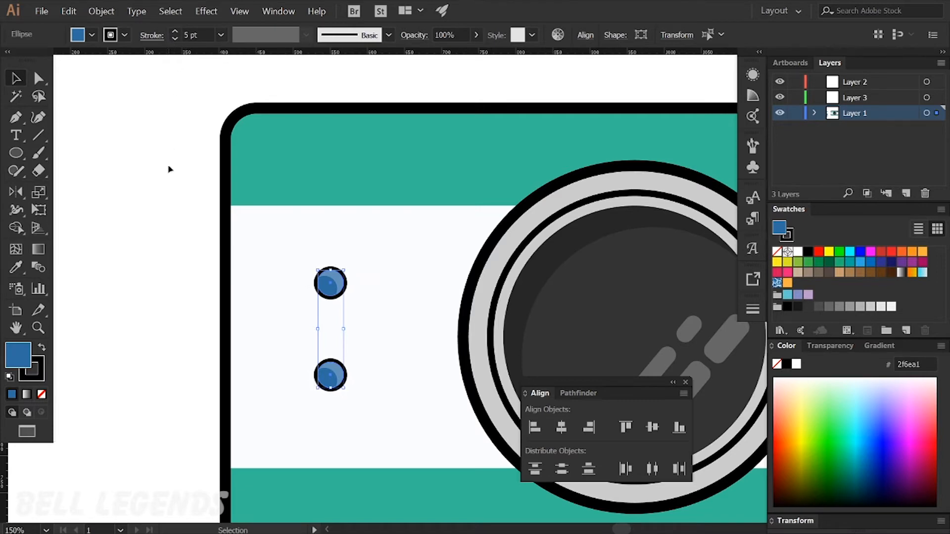
pyautogui.click(169, 172)
# Copy the lower teal band below the camera twice, with the second copy offset slightly in height
pyautogui.scroll(-2, 166, 210)
pyautogui.moveTo(176, 258); pyautogui.dragTo(143, 269)
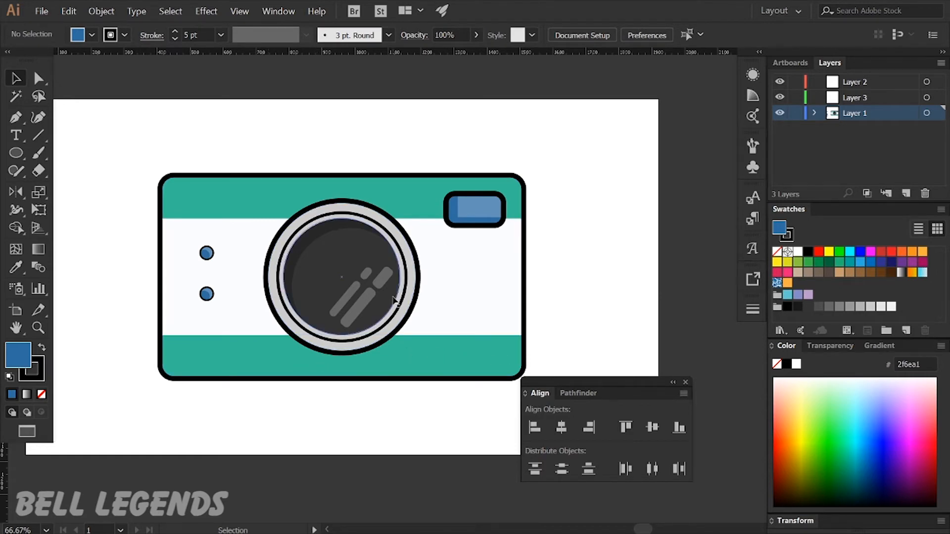
pyautogui.moveTo(402, 377); pyautogui.dragTo(386, 267)
pyautogui.click(391, 216)
pyautogui.scroll(2, 376, 282)
pyautogui.hotkey('ctrl', 'shift', 'a')
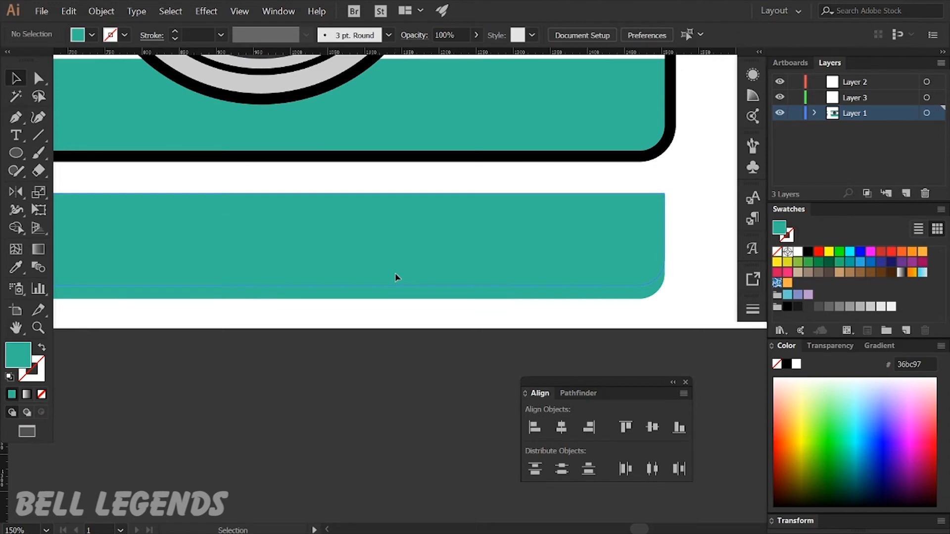
# Cut away the upper part of the overlapping teal band copies with the Shape Builder, leaving a thin curved strip
pyautogui.click(401, 234)
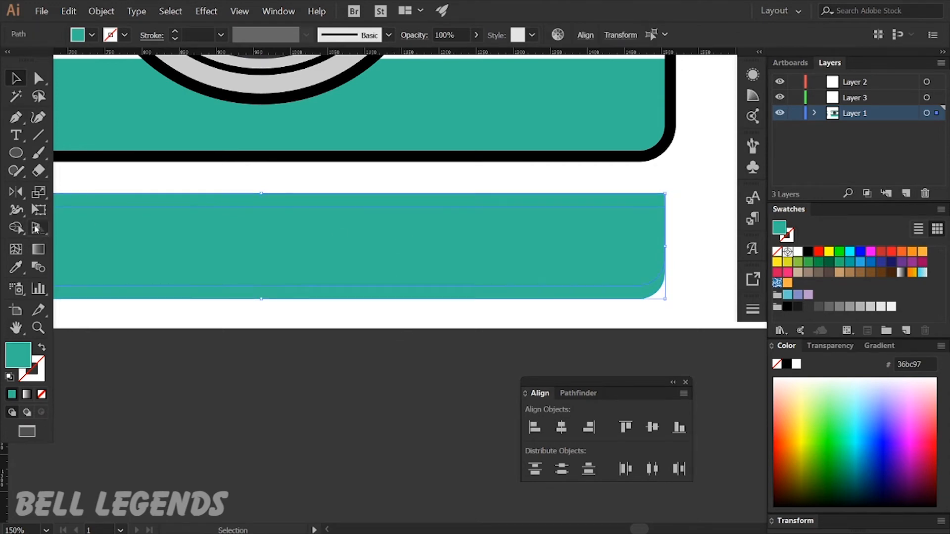
pyautogui.click(16, 228)
pyautogui.moveTo(273, 195)
pyautogui.keyDown('alt'); pyautogui.mouseDown()
pyautogui.moveTo(280, 235)
pyautogui.moveTo(347, 255)
pyautogui.mouseUp(); pyautogui.keyUp('alt')
pyautogui.press('v')
pyautogui.click(310, 242)
pyautogui.keyDown('alt'); pyautogui.scroll(-2, 310, 242); pyautogui.keyUp('alt')
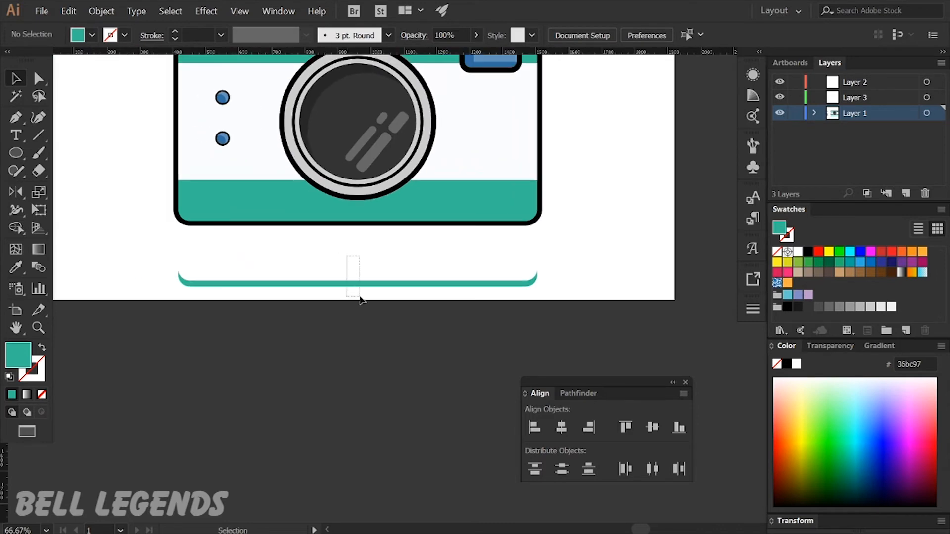
# Apply the lens's semi-transparent black shading to the thin strip below the camera with the Eyedropper
pyautogui.moveTo(360, 299); pyautogui.dragTo(361, 298)
pyautogui.moveTo(617, 257); pyautogui.dragTo(607, 310)
pyautogui.click(313, 196)
pyautogui.press('i')
pyautogui.click(358, 322)
pyautogui.press('v')
# Align the shading strip with the bottom edge of the camera's lower teal band
pyautogui.click(489, 304)
pyautogui.doubleClick(490, 304)
pyautogui.doubleClick(461, 368)
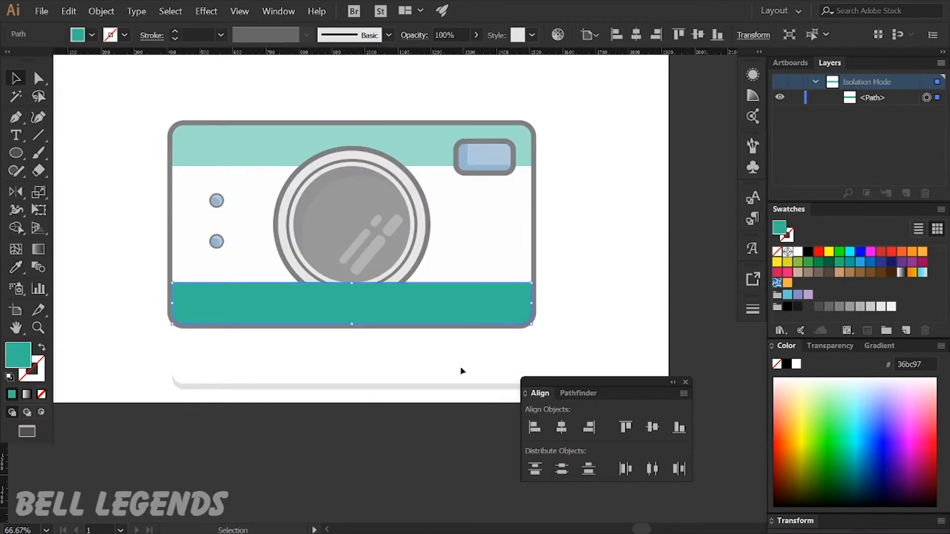
pyautogui.keyDown('shift'); pyautogui.click(450, 389); pyautogui.keyUp('shift')
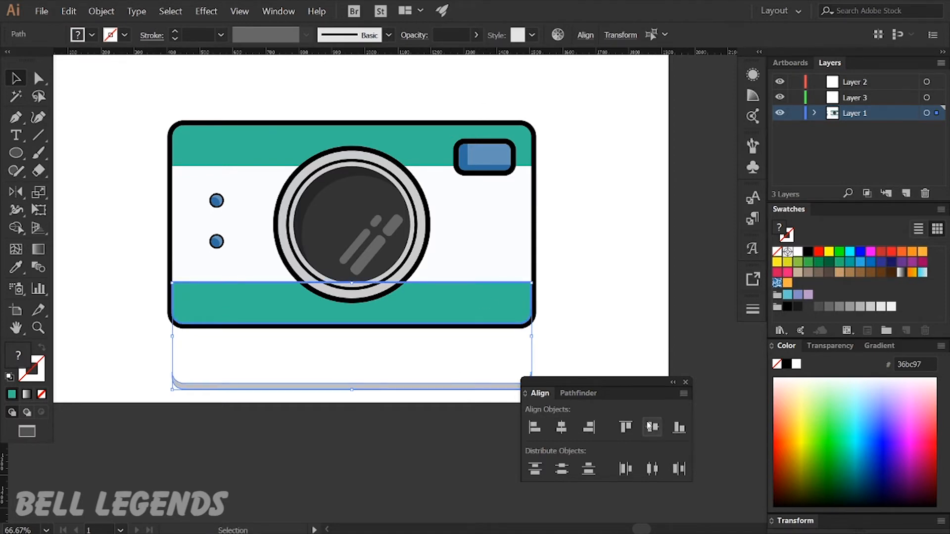
pyautogui.click(679, 428)
pyautogui.click(411, 390)
# Duplicate the outer lens ring, offset down and to the right, and send the copy behind the lens
pyautogui.scroll(2, 355, 358)
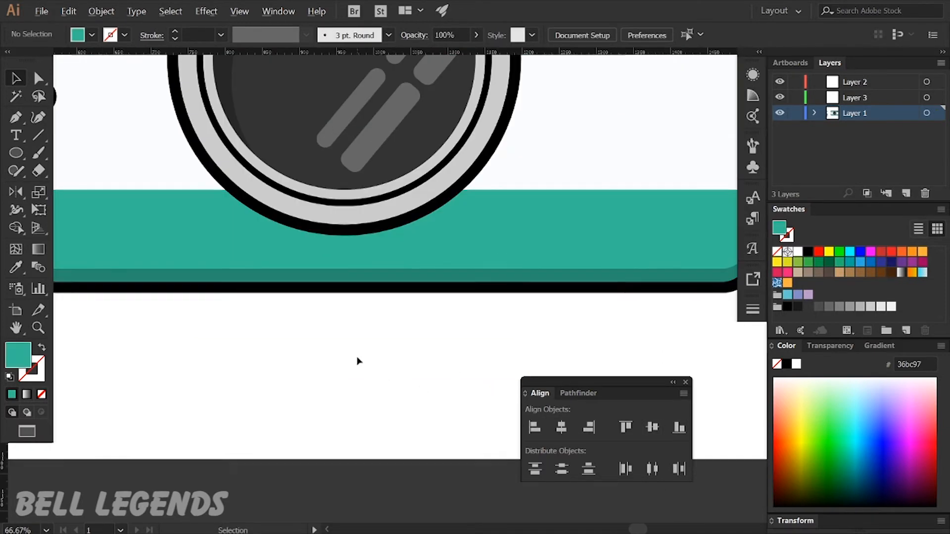
pyautogui.moveTo(381, 341); pyautogui.dragTo(355, 484)
pyautogui.click(484, 245)
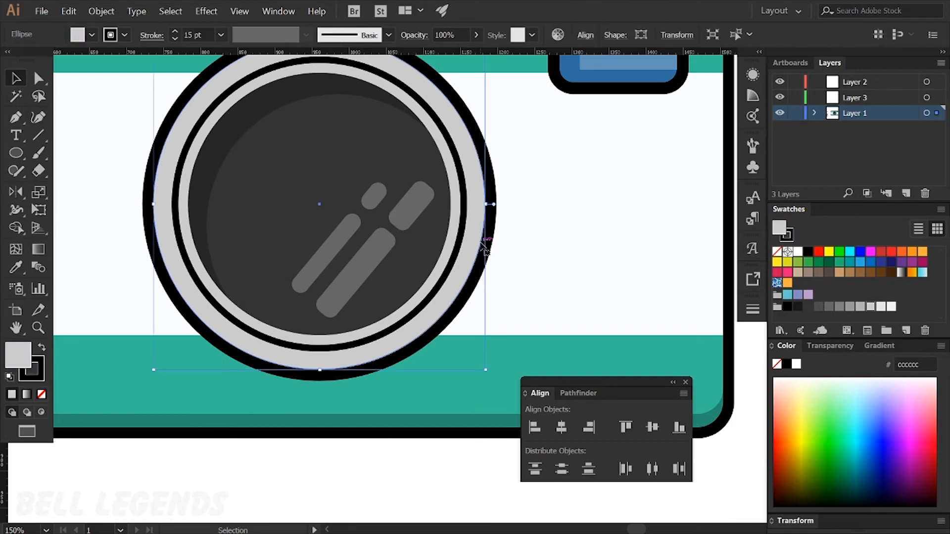
pyautogui.moveTo(484, 246); pyautogui.dragTo(539, 270)
pyautogui.press('a')
pyautogui.hotkey('ctrl', '[')
pyautogui.press('v')
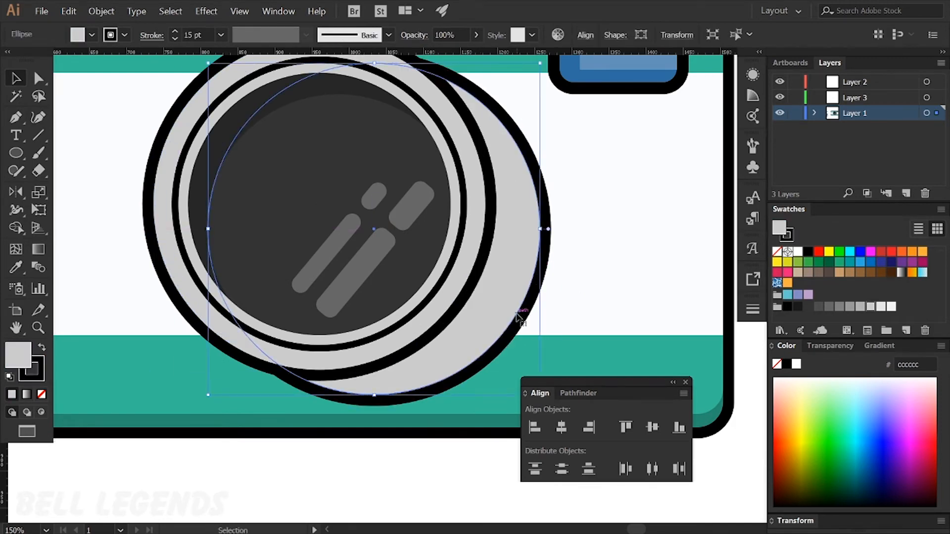
# Give the ring copy behind the lens the 25% opacity black shading look with the Eyedropper
pyautogui.press('i')
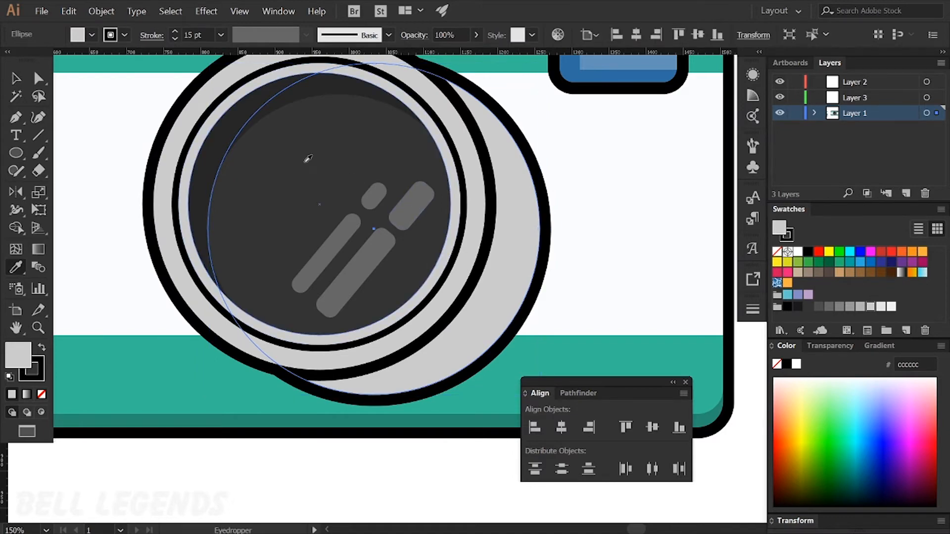
pyautogui.click(231, 134)
pyautogui.press('v')
# Position the lens shadow so it sticks out slightly past the lens's lower-right edge
pyautogui.moveTo(511, 282); pyautogui.dragTo(465, 291)
pyautogui.moveTo(410, 367); pyautogui.dragTo(381, 377)
pyautogui.keyDown('alt'); pyautogui.scroll(-4, 388, 339); pyautogui.keyUp('alt')
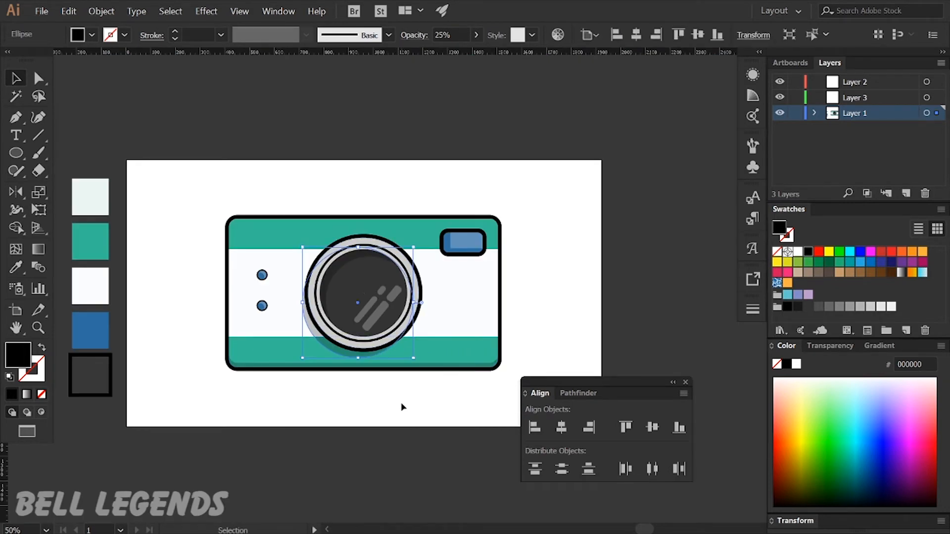
pyautogui.click(403, 407)
pyautogui.keyDown('alt'); pyautogui.scroll(4, 358, 314); pyautogui.keyUp('alt')
pyautogui.moveTo(385, 287); pyautogui.dragTo(471, 272)
pyautogui.scroll(-2, 470, 270)
pyautogui.click(472, 334)
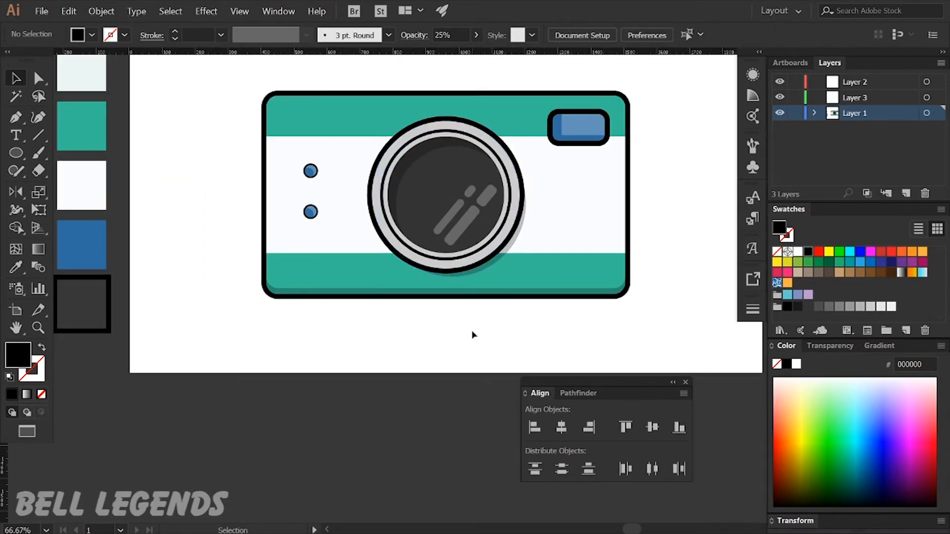
# Draw a small rectangle standing on the camera's top edge near its upper-left corner
pyautogui.scroll(-1, 471, 331)
pyautogui.moveTo(461, 353); pyautogui.dragTo(419, 392)
pyautogui.scroll(1, 255, 180)
pyautogui.moveTo(362, 165); pyautogui.dragTo(291, 231)
pyautogui.scroll(1, 245, 263)
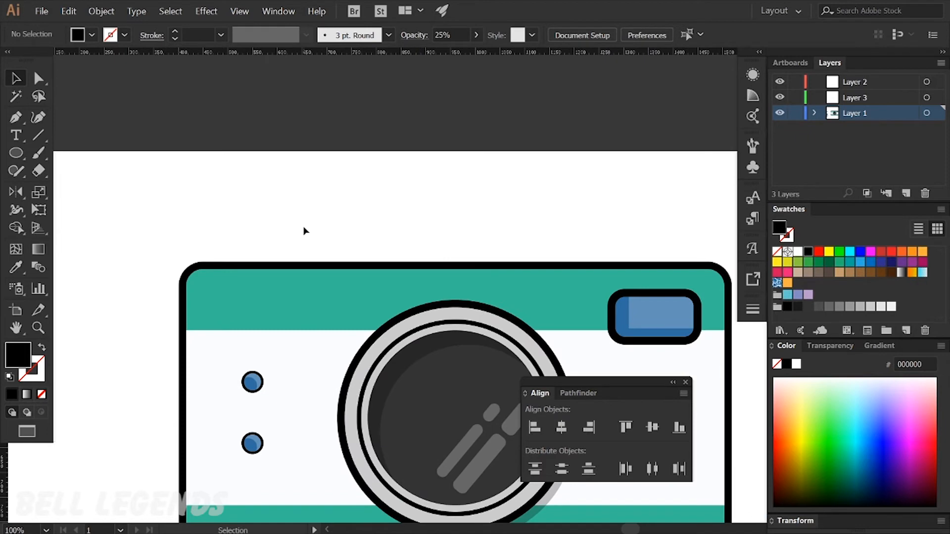
pyautogui.press('m')
pyautogui.moveTo(223, 225); pyautogui.dragTo(290, 261)
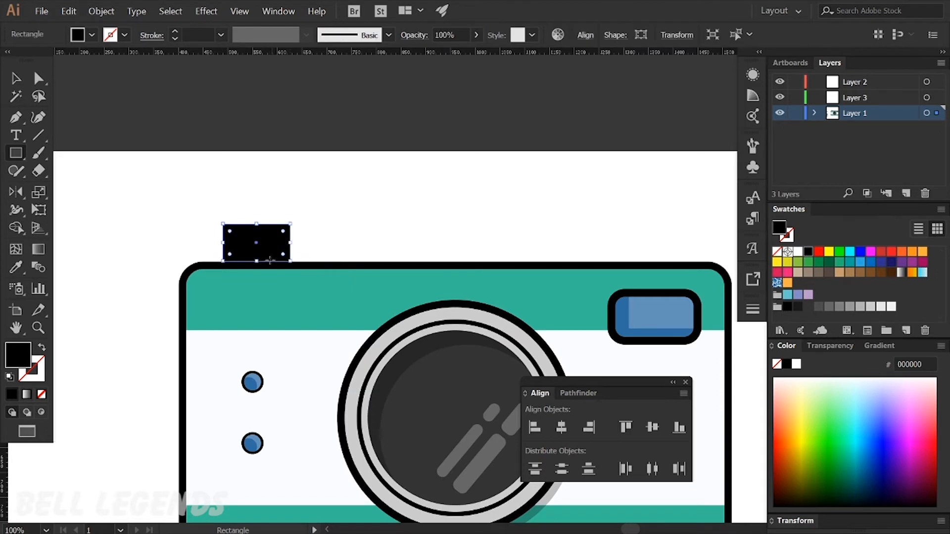
# Turn the rectangle's fill into an outline and match it to the camera body's 15 pt black stroke
pyautogui.hotkey('shift', 'x')
pyautogui.press('v')
pyautogui.press('i')
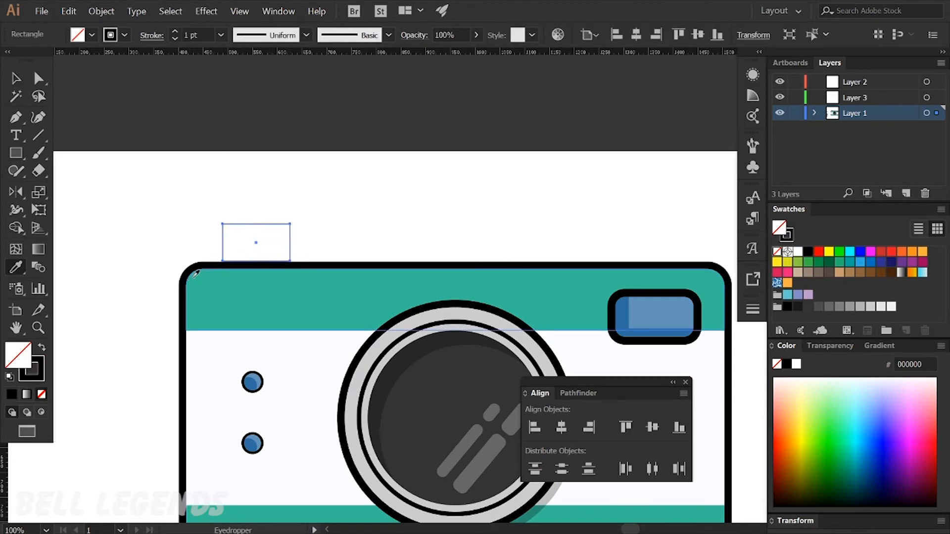
pyautogui.click(188, 269)
pyautogui.press('v')
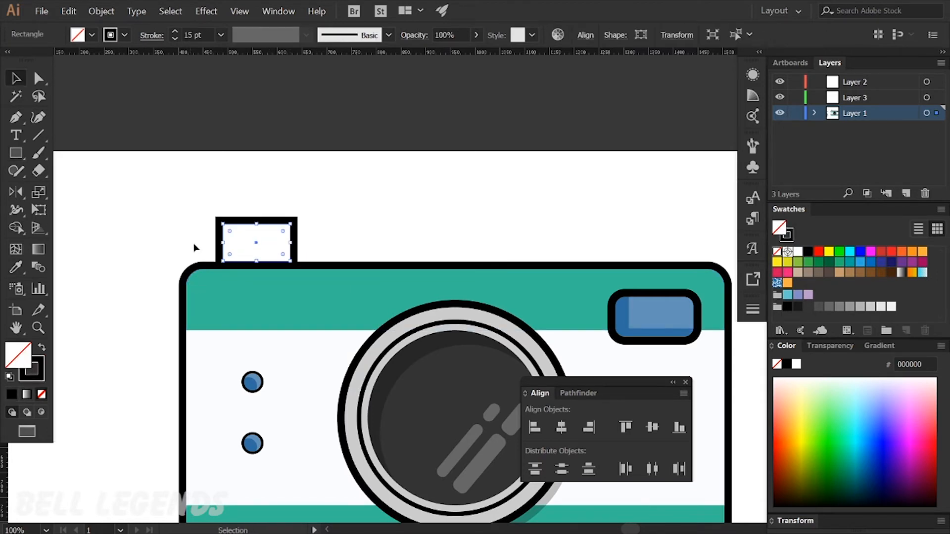
pyautogui.click(191, 247)
# Round the two top corners of the small outlined rectangle to a 23 px radius
pyautogui.scroll(1, 191, 248)
pyautogui.click(235, 240)
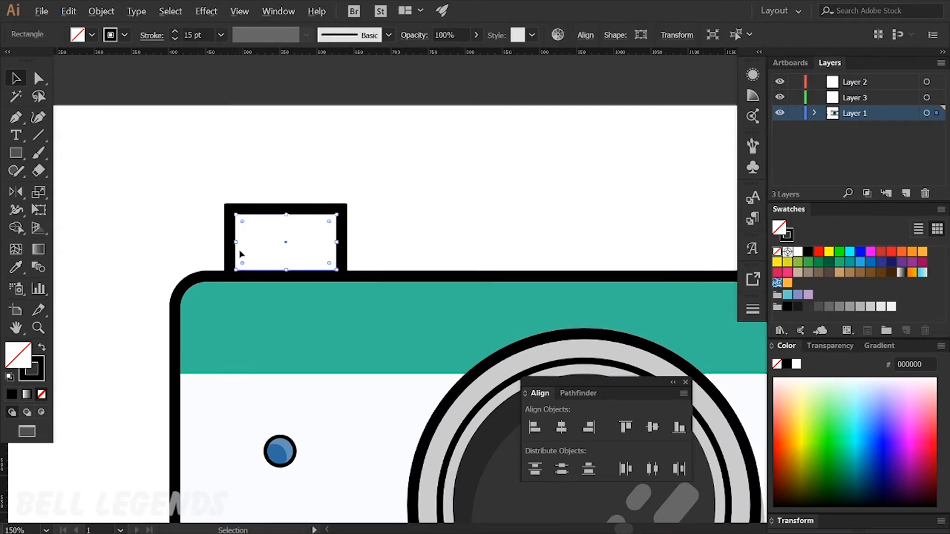
pyautogui.scroll(2, 239, 253)
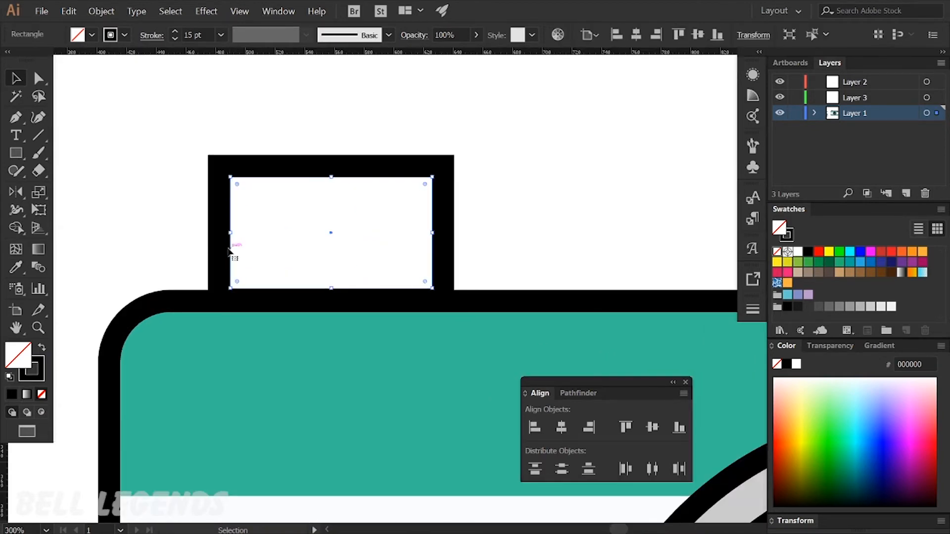
pyautogui.click(189, 163)
pyautogui.press('a')
pyautogui.moveTo(175, 132); pyautogui.dragTo(505, 216)
pyautogui.moveTo(425, 185); pyautogui.dragTo(405, 222)
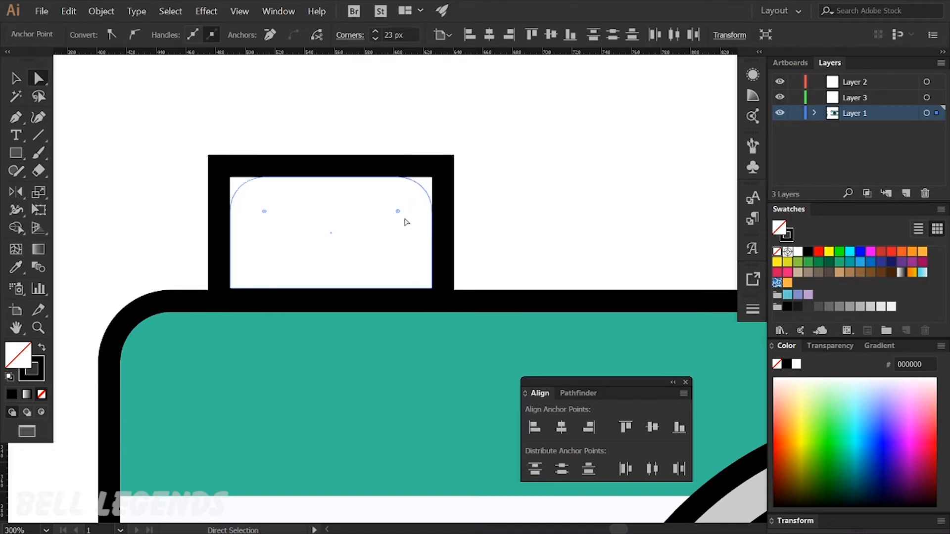
pyautogui.click(498, 212)
pyautogui.press('v')
pyautogui.scroll(-4, 493, 212)
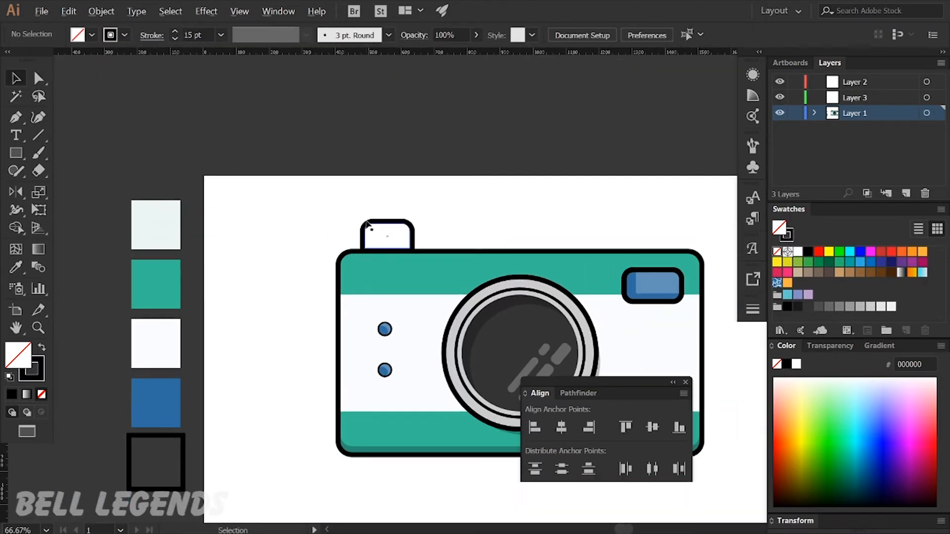
# Fill the small rounded rectangle on top of the camera with the blue sampled from the palette square
pyautogui.scroll(2, 366, 225)
pyautogui.moveTo(322, 197); pyautogui.dragTo(439, 241)
pyautogui.click(503, 240)
pyautogui.scroll(-2, 502, 240)
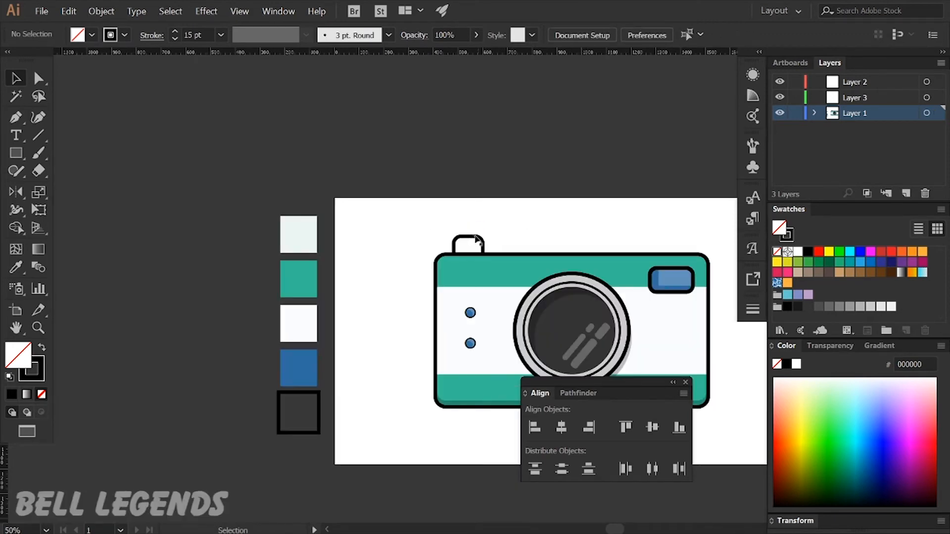
pyautogui.scroll(1, 457, 235)
pyautogui.click(506, 253)
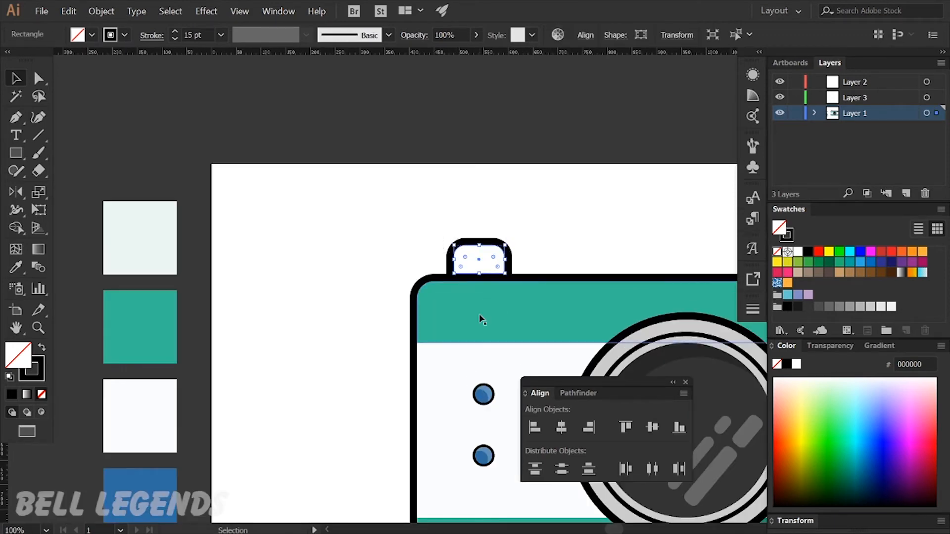
pyautogui.press('i')
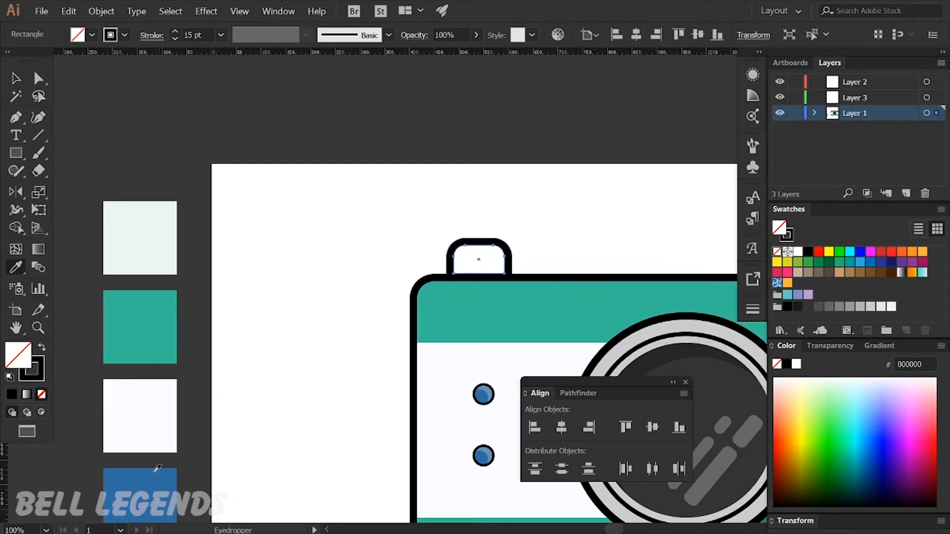
pyautogui.click(149, 481)
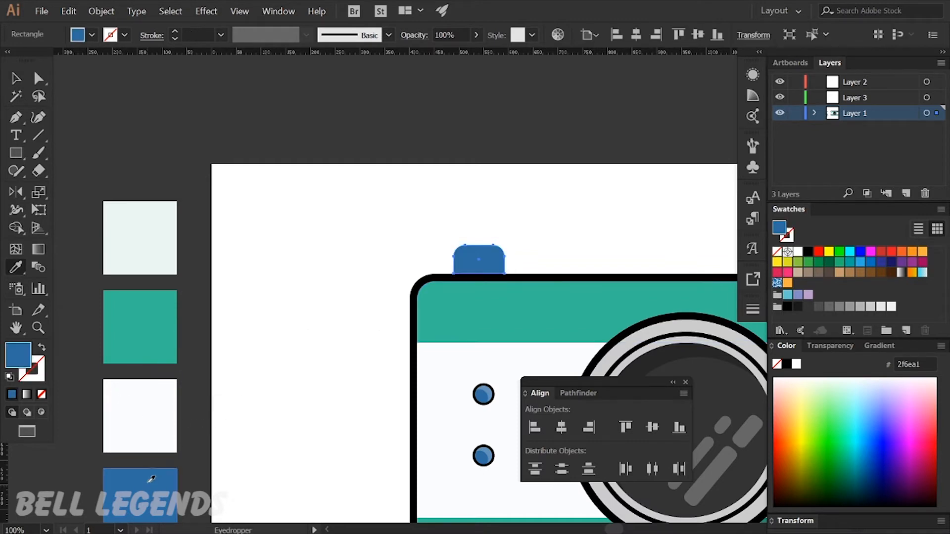
# Give the blue button on top of the camera a 16 pt black stroke
pyautogui.click(223, 36)
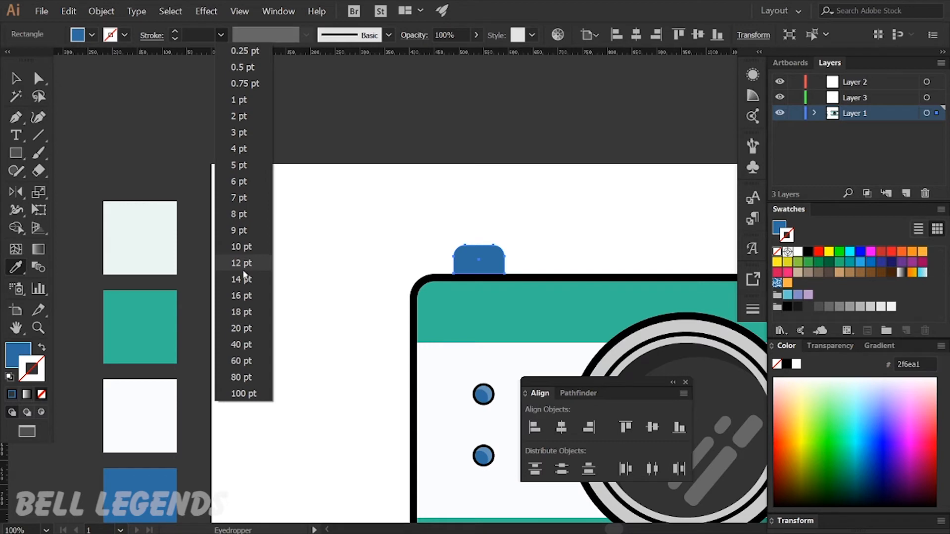
pyautogui.click(241, 297)
pyautogui.press('v')
pyautogui.click(375, 240)
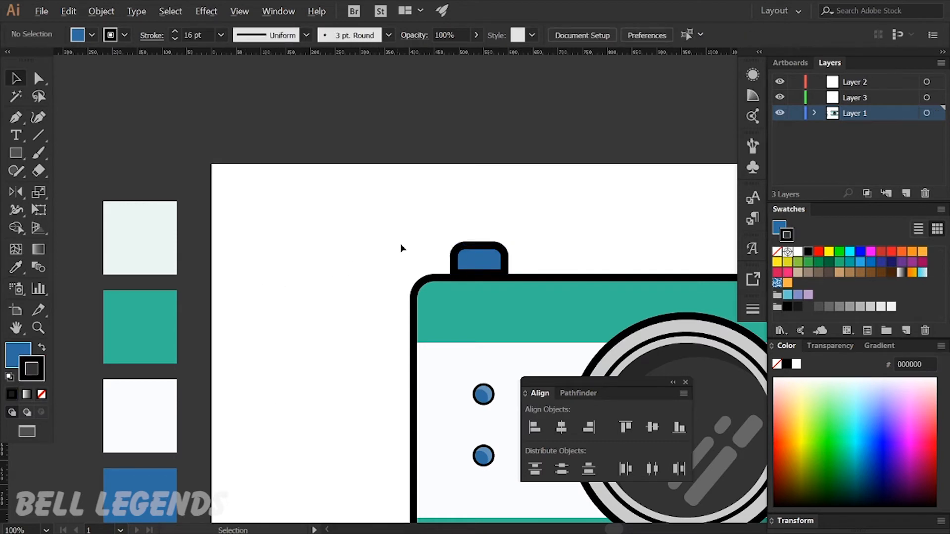
# Make two overlapping copies of the blue button beside it and cut away all but the left strip with Shape Builder
pyautogui.scroll(4, 401, 248)
pyautogui.moveTo(280, 257); pyautogui.dragTo(475, 265)
pyautogui.scroll(-2, 288, 244)
pyautogui.keyDown('shift'); pyautogui.click(396, 258); pyautogui.keyUp('shift')
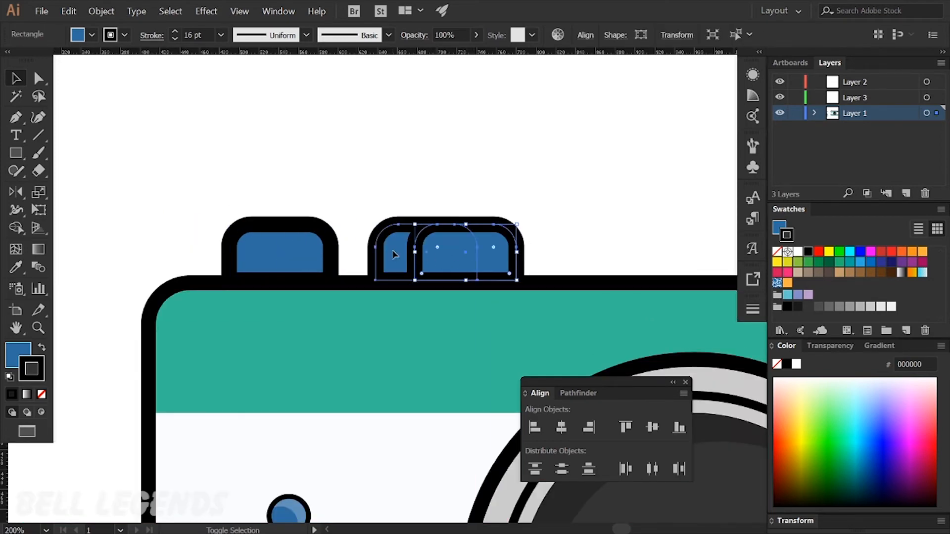
pyautogui.hotkey('shift', 'm')
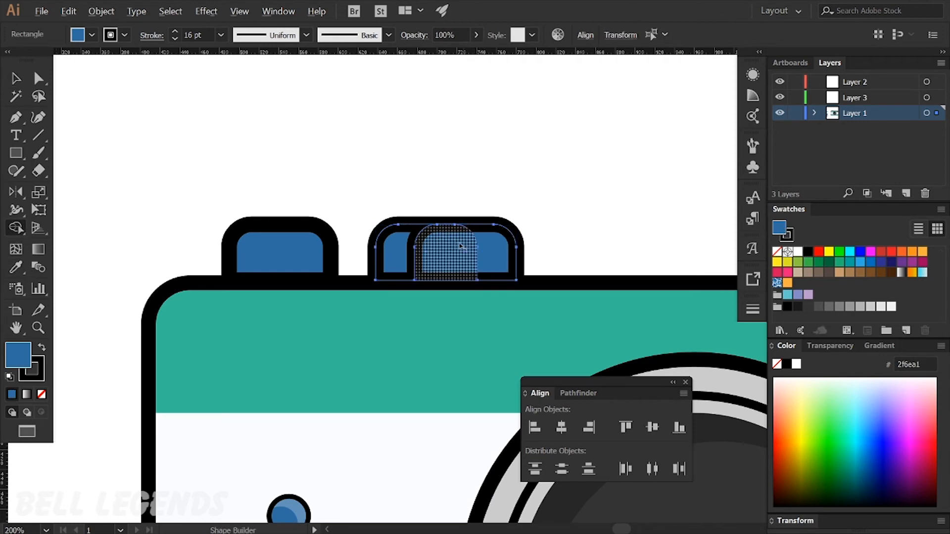
pyautogui.keyDown('alt'); pyautogui.click(489, 250); pyautogui.keyUp('alt')
pyautogui.press('v')
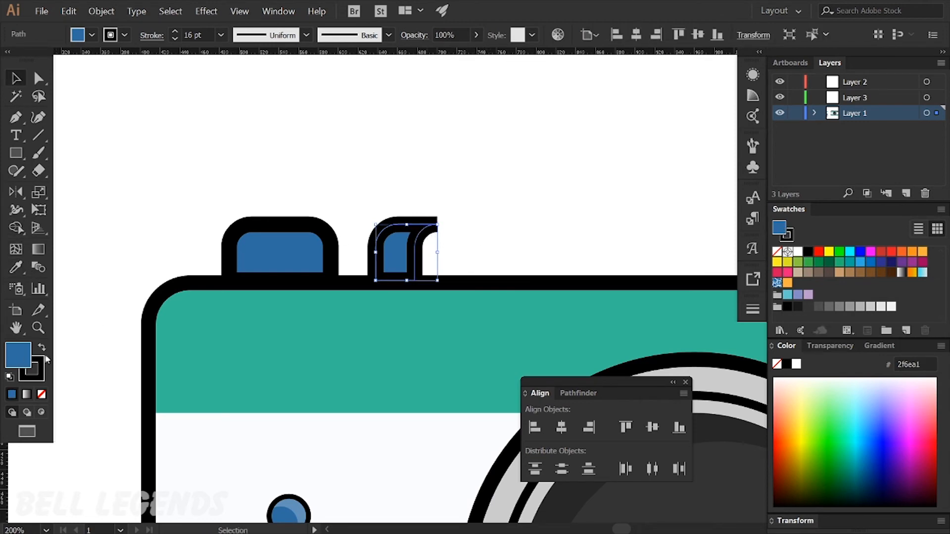
# Give the cut strip the lens shadow's look, a black fill at 25% opacity without a stroke
pyautogui.scroll(-4, 495, 247)
pyautogui.hscroll(5, 495, 247)
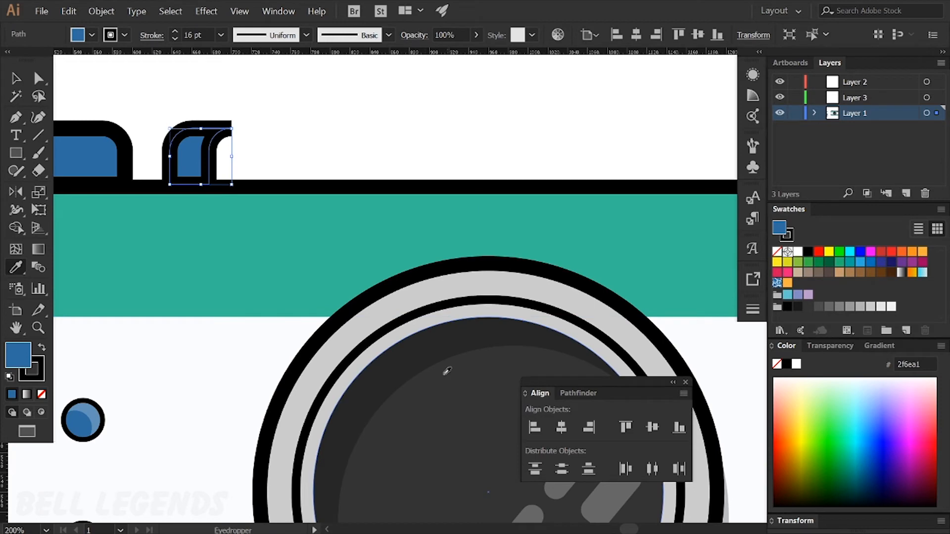
pyautogui.click(414, 357)
pyautogui.press('v')
pyautogui.hscroll(-5, 467, 150)
pyautogui.scroll(1, 467, 150)
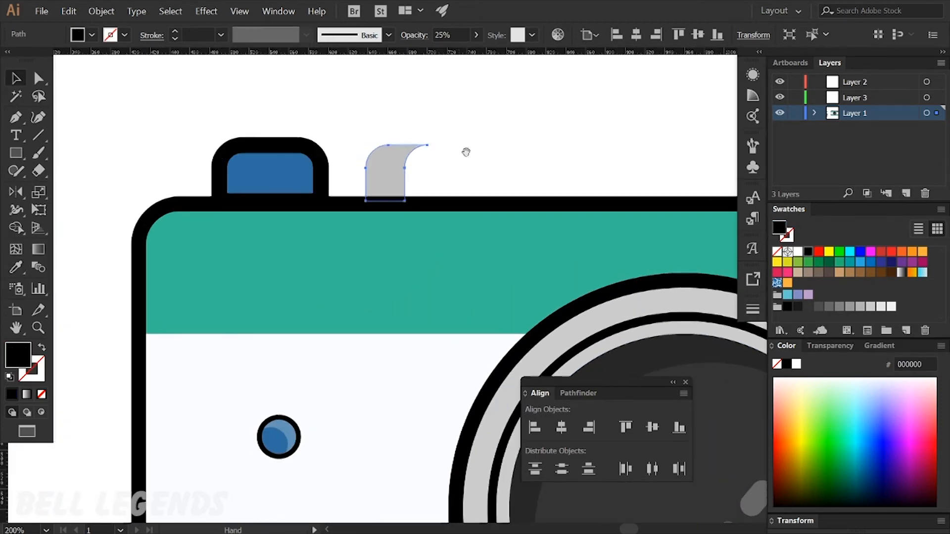
# Align the shadow strip with the left edge of the blue button
pyautogui.keyDown('shift'); pyautogui.click(261, 190); pyautogui.keyUp('shift')
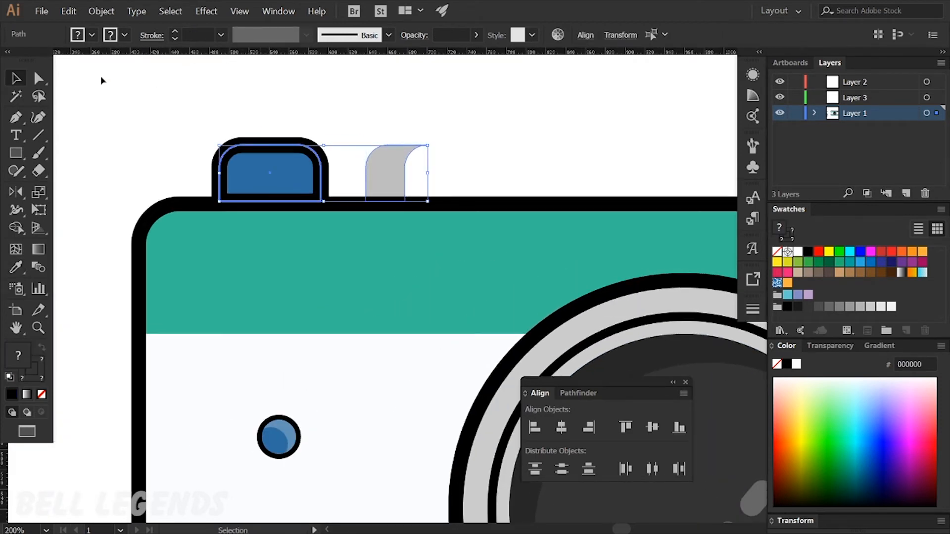
pyautogui.click(532, 424)
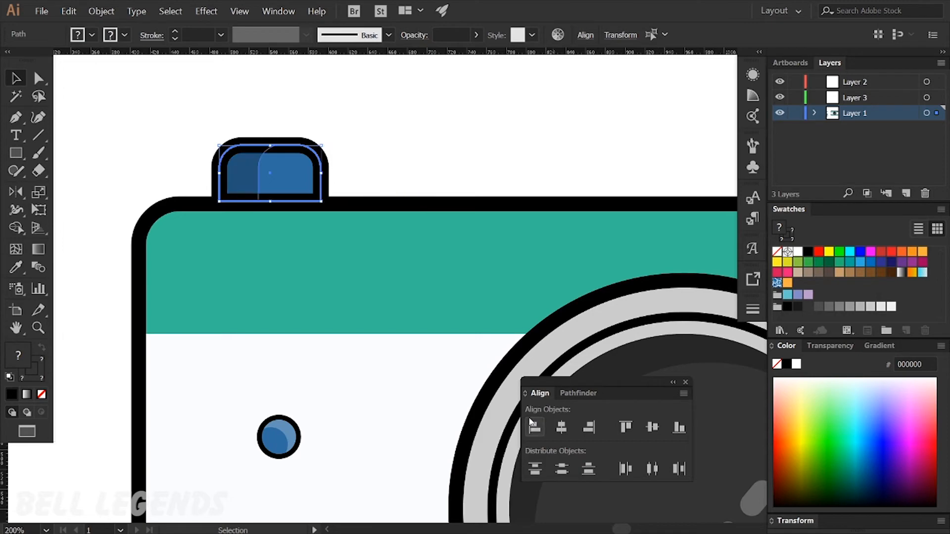
pyautogui.click(467, 176)
# Draw a narrow upright rectangle in the right half of the blue button, standing on its bottom edge
pyautogui.scroll(1, 287, 177)
pyautogui.press('p')
pyautogui.press('m')
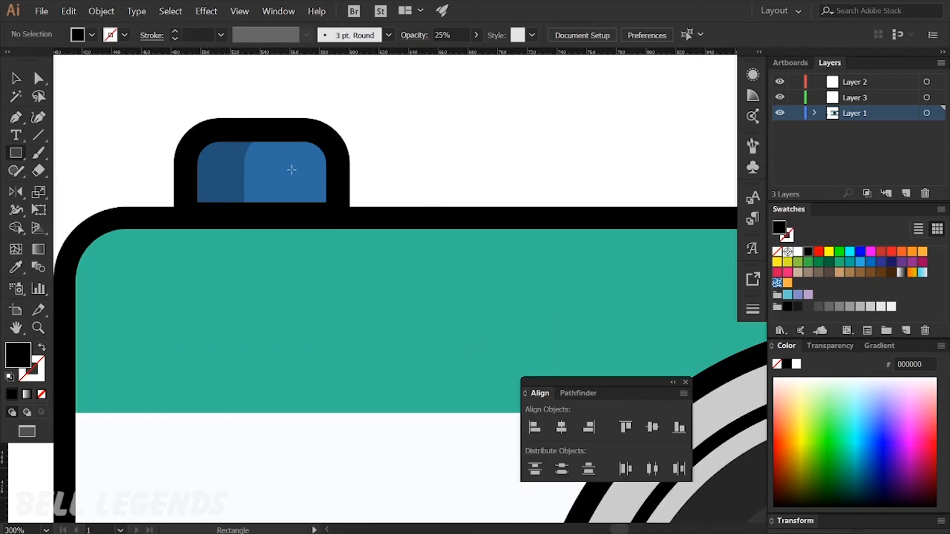
pyautogui.scroll(2, 289, 175)
pyautogui.moveTo(292, 162); pyautogui.dragTo(319, 231)
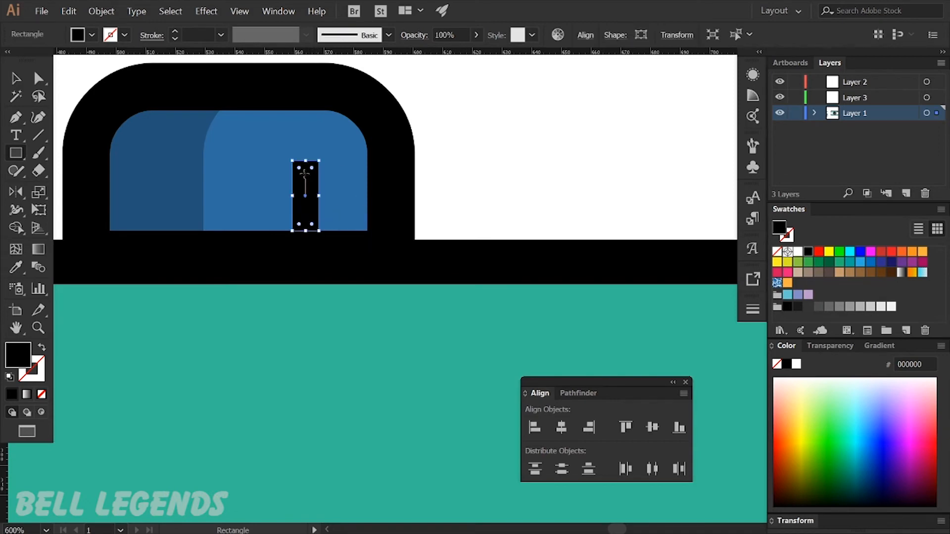
# Round the two top corners of the narrow rectangle to about 2.47 px
pyautogui.press('s')
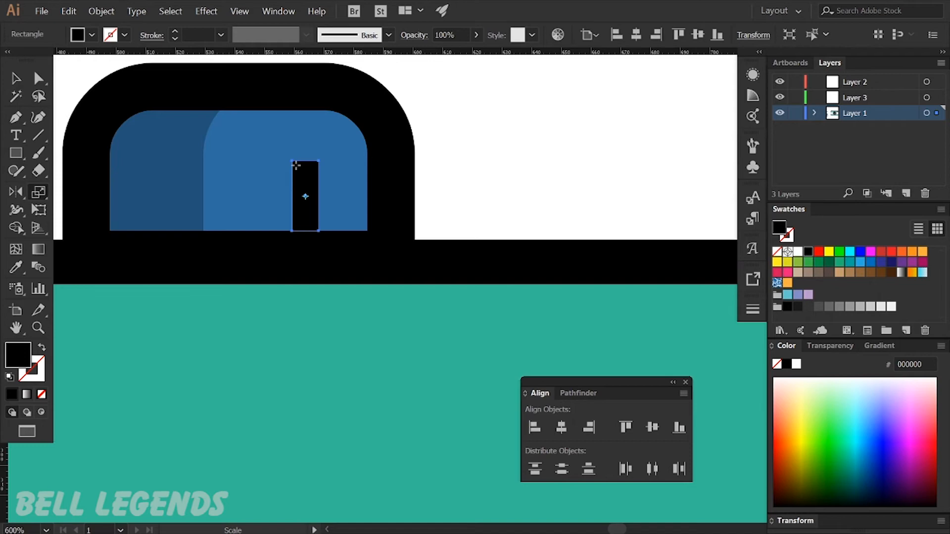
pyautogui.press('a')
pyautogui.scroll(3, 294, 162)
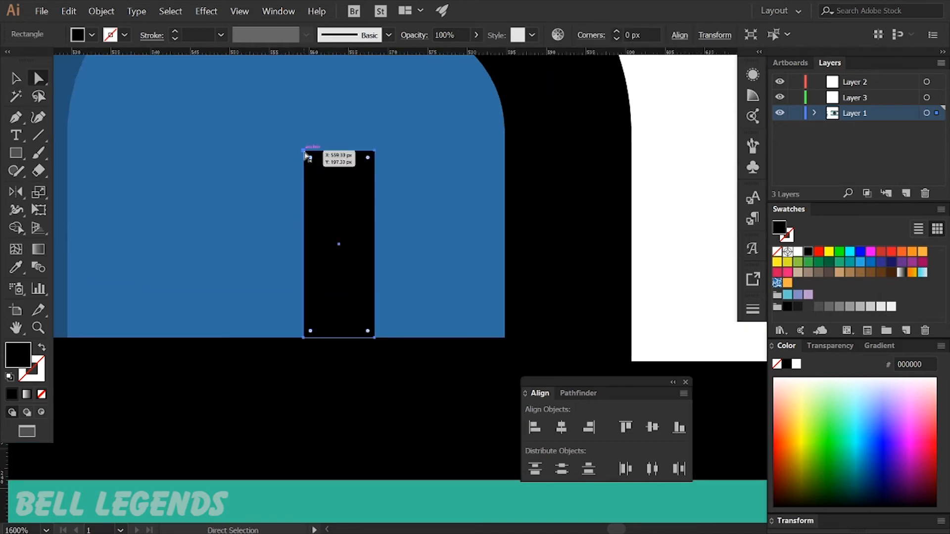
pyautogui.click(304, 151)
pyautogui.keyDown('shift'); pyautogui.click(373, 153); pyautogui.keyUp('shift')
pyautogui.moveTo(368, 158); pyautogui.dragTo(361, 178)
pyautogui.scroll(-2, 361, 178)
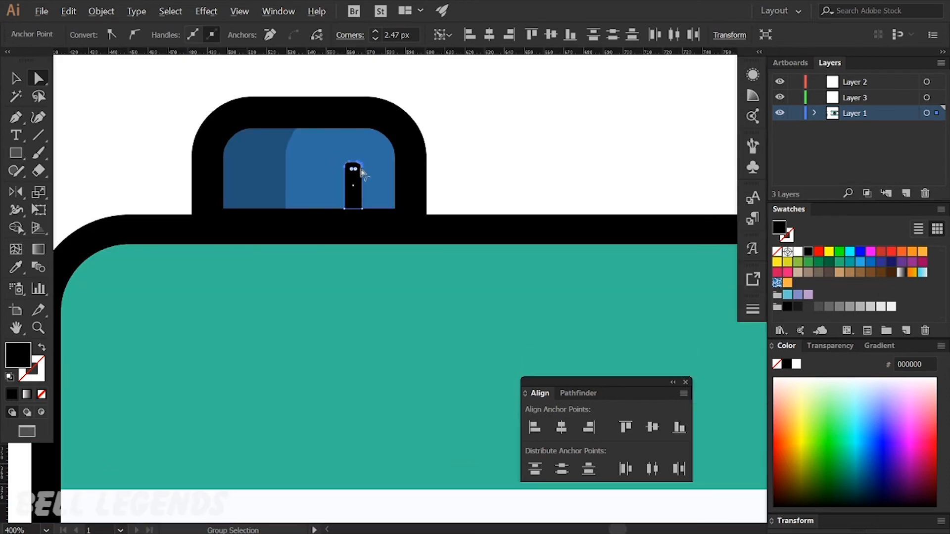
# Turn the narrow rectangle into a highlight by copying the lens reflection's white fill and 25% opacity
pyautogui.scroll(-2, 334, 234)
pyautogui.scroll(-2, 332, 231)
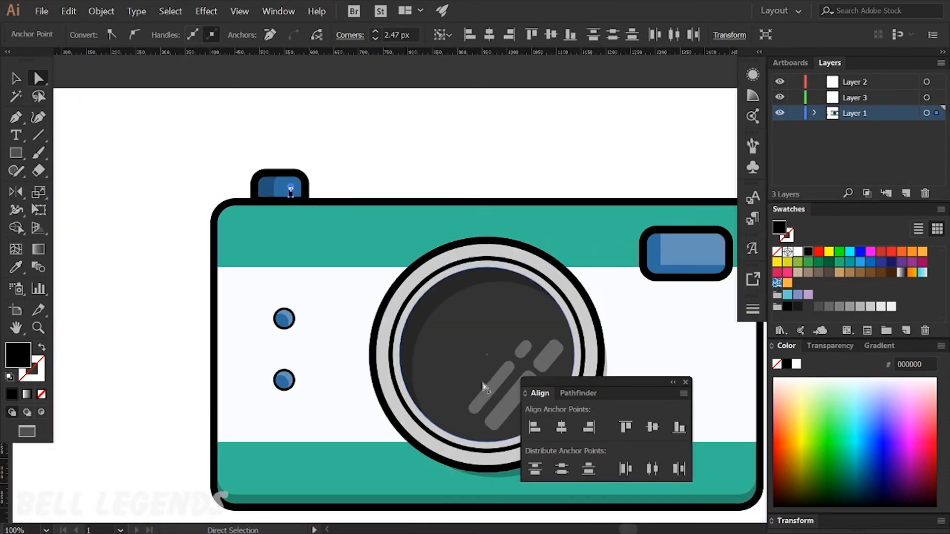
pyautogui.press('i')
pyautogui.click(495, 380)
pyautogui.press('v')
pyautogui.scroll(4, 289, 189)
pyautogui.click(559, 231)
# Draw a wide rectangle standing on the camera's top edge above the lens, about as wide as the lens ring
pyautogui.scroll(2, 377, 258)
pyautogui.scroll(1, 376, 258)
pyautogui.scroll(-6, 335, 282)
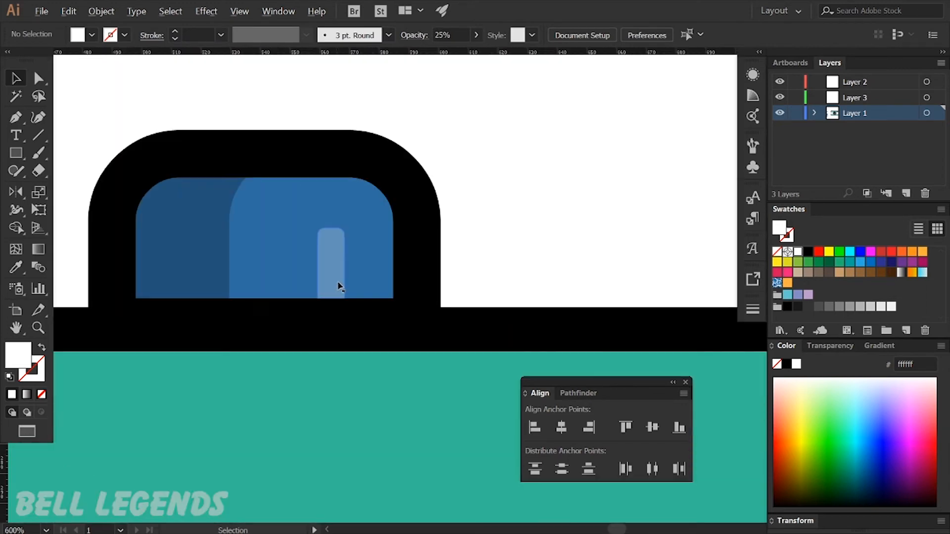
pyautogui.hotkey('ctrl', '0')
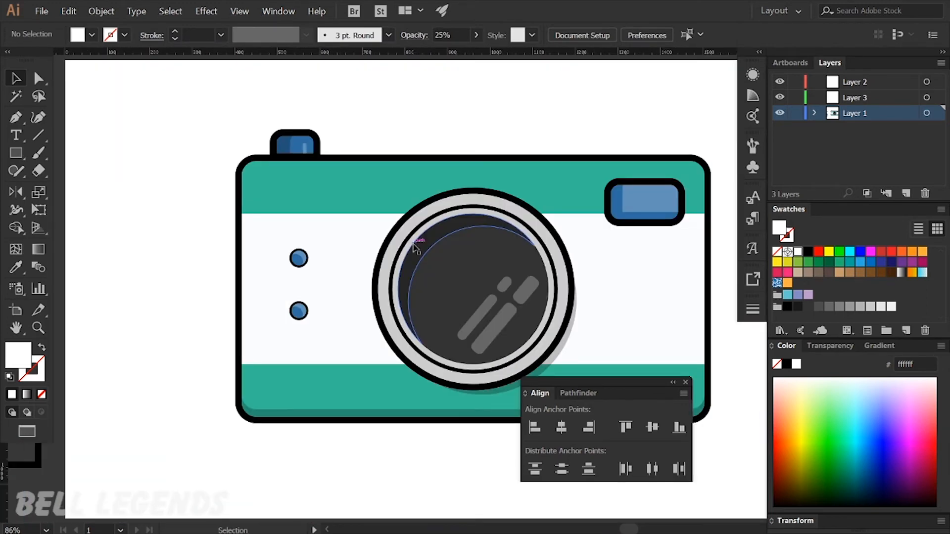
pyautogui.moveTo(474, 134); pyautogui.dragTo(396, 207)
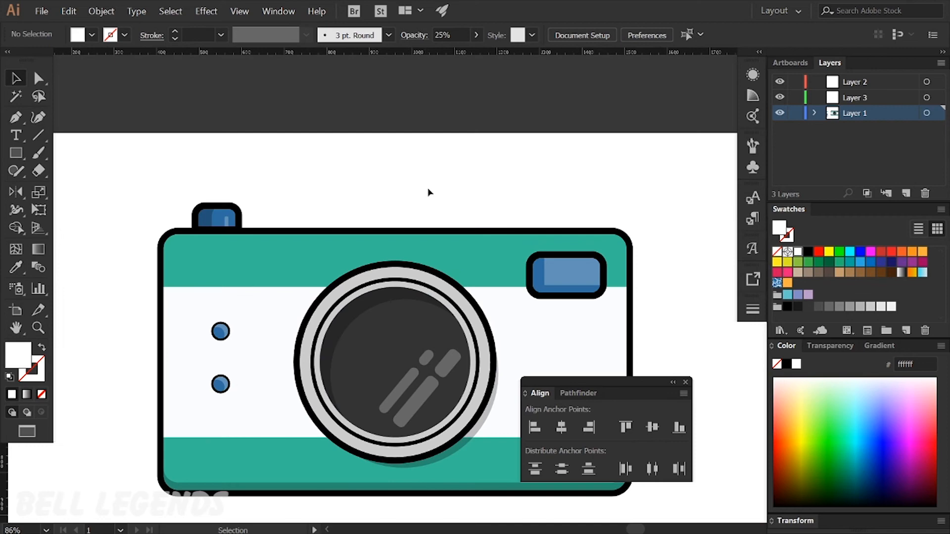
pyautogui.press('n')
pyautogui.press('m')
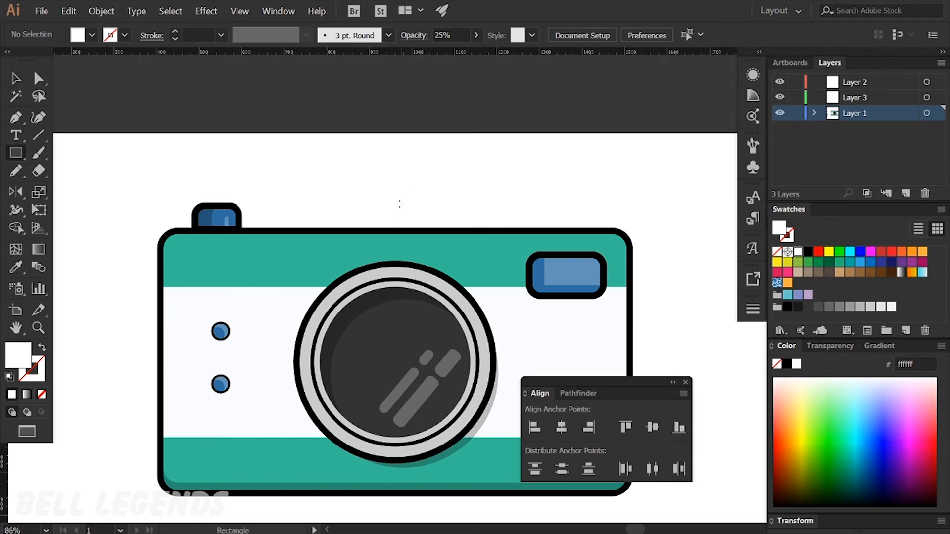
pyautogui.hotkey('ctrl', '1')
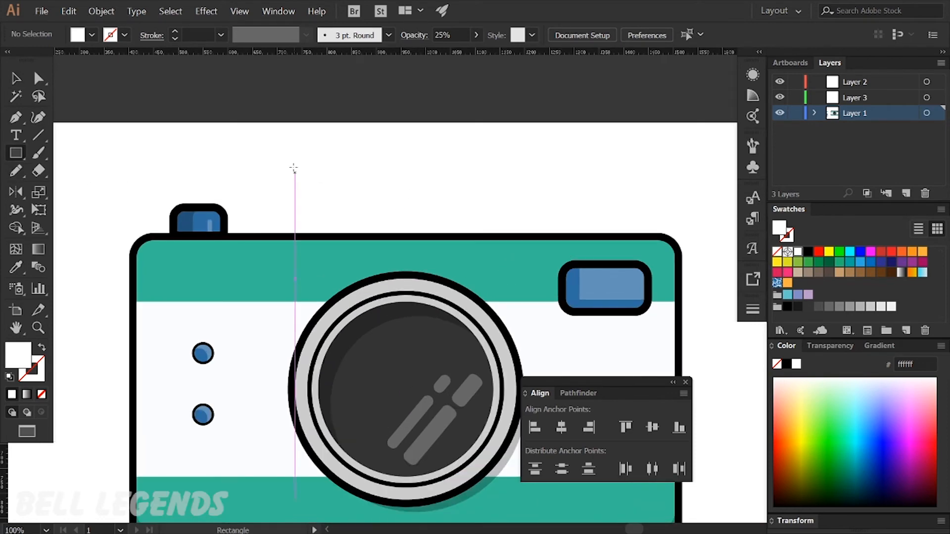
pyautogui.moveTo(278, 164); pyautogui.dragTo(523, 236)
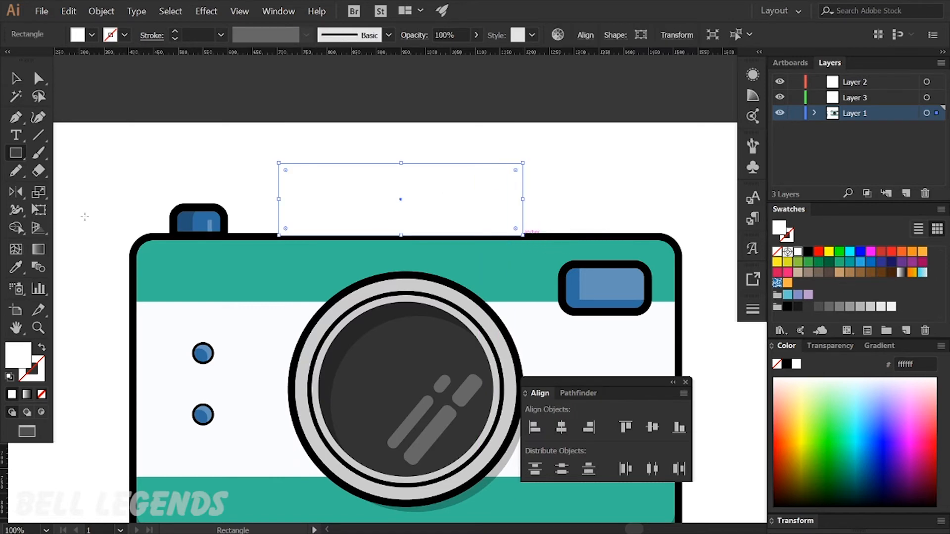
# Fill the wide top rectangle with the body's teal and give it a 16 pt black stroke
pyautogui.press('i')
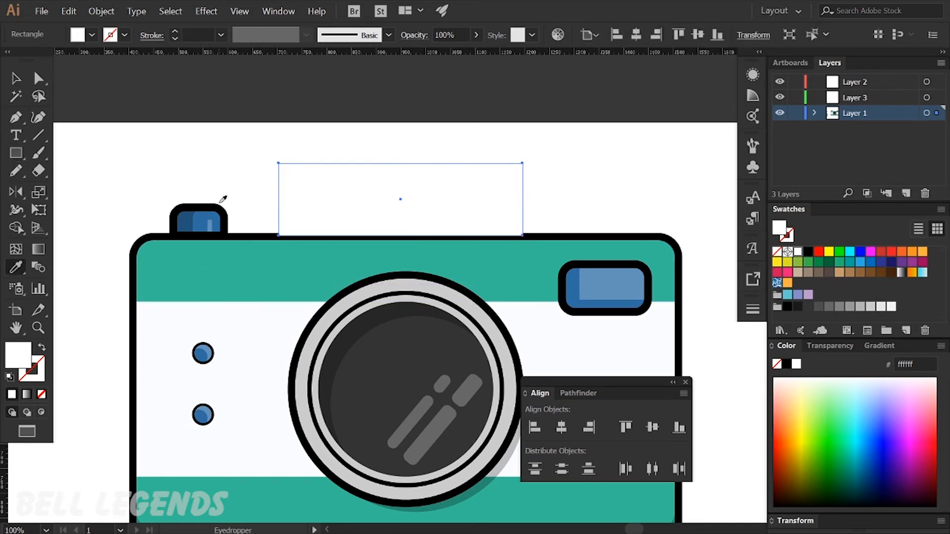
pyautogui.click(265, 256)
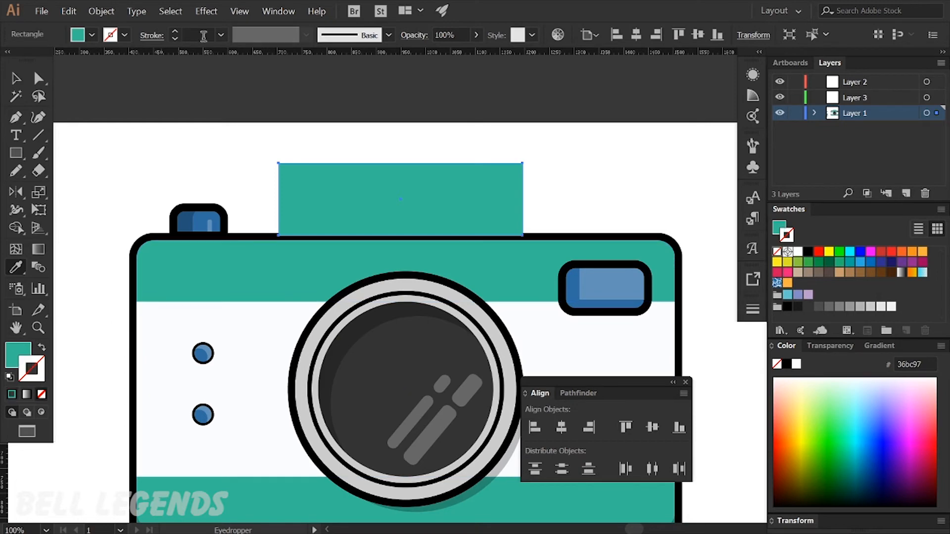
pyautogui.click(221, 35)
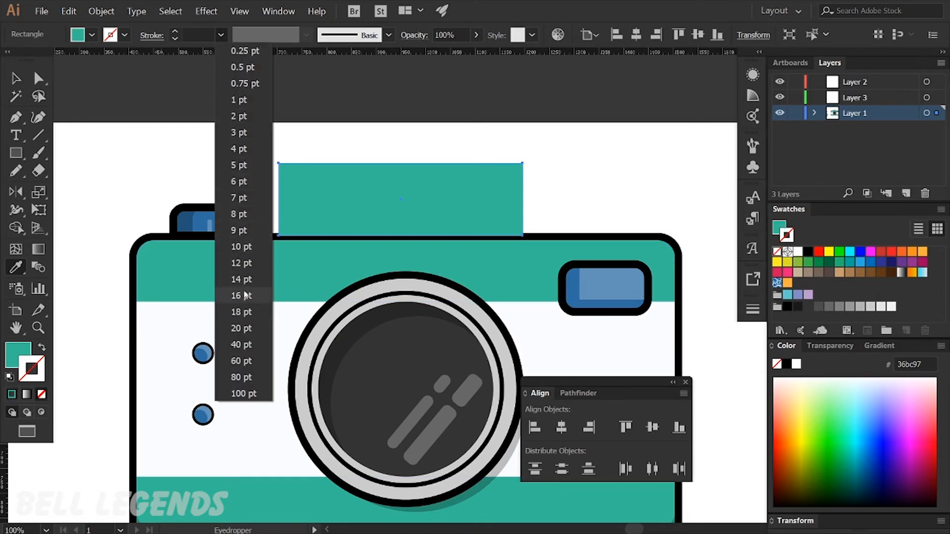
pyautogui.click(242, 236)
pyautogui.press('v')
pyautogui.click(305, 144)
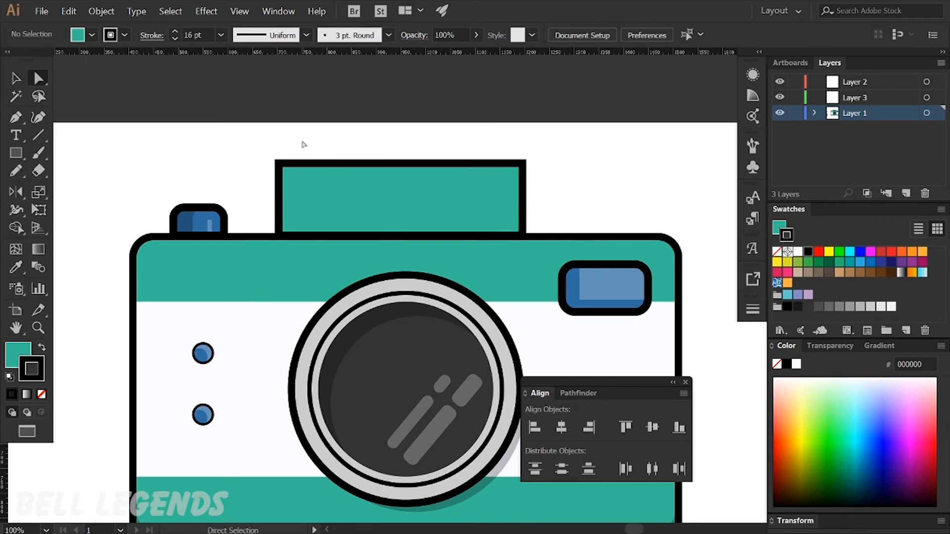
# Distort the wide teal rectangle in perspective with Free Transform, narrowing its top edge symmetrically into a trapezoid
pyautogui.click(287, 180)
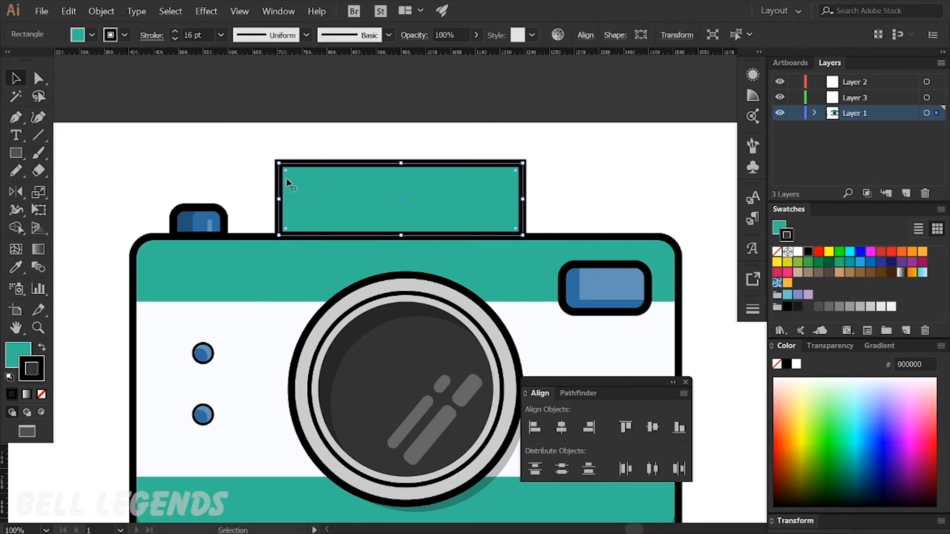
pyautogui.click(39, 209)
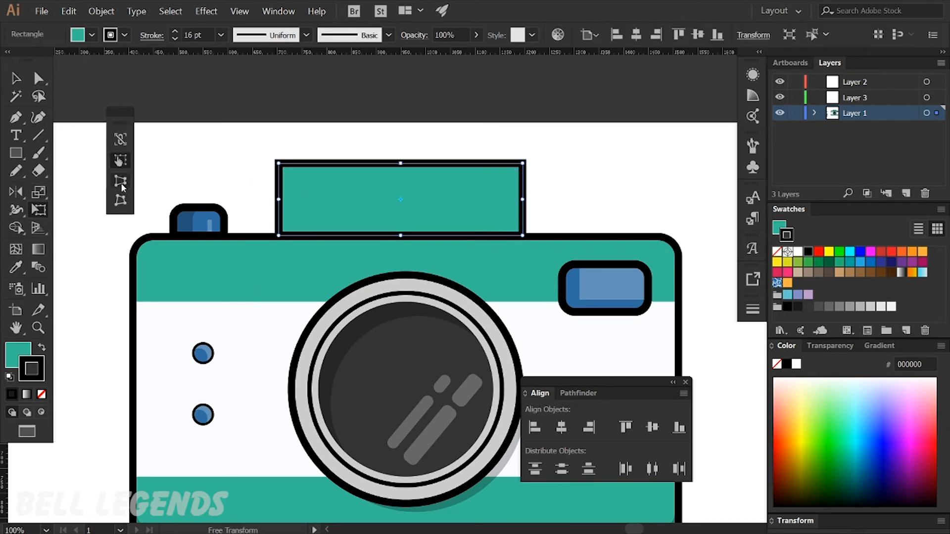
pyautogui.moveTo(282, 169); pyautogui.dragTo(326, 173)
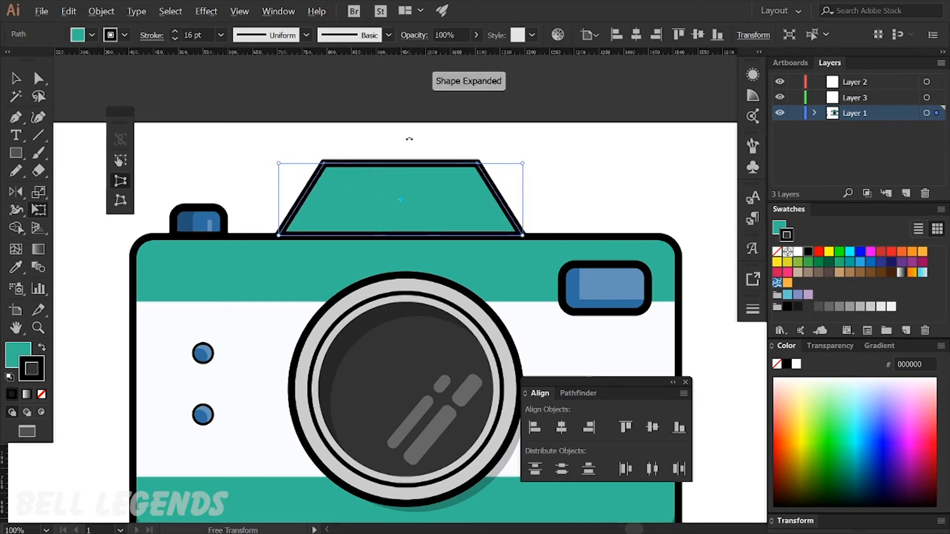
pyautogui.scroll(-1, 409, 139)
pyautogui.press('v')
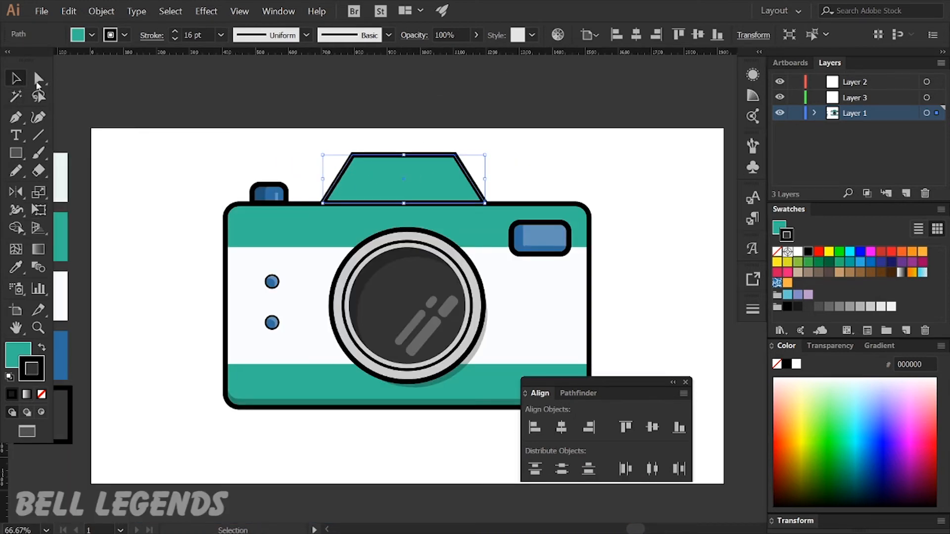
pyautogui.click(549, 147)
# Reduce the height of the teal trapezoid slightly by lowering its top edge
pyautogui.scroll(1, 413, 172)
pyautogui.click(392, 176)
pyautogui.scroll(1, 387, 152)
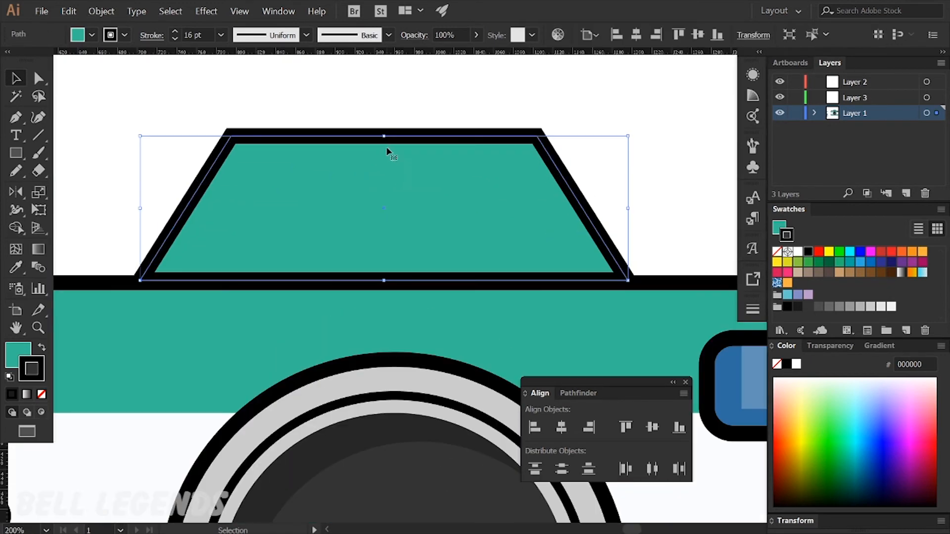
pyautogui.moveTo(384, 138); pyautogui.dragTo(384, 153)
pyautogui.click(406, 123)
pyautogui.scroll(-1, 406, 123)
pyautogui.hscroll(-2, 398, 111)
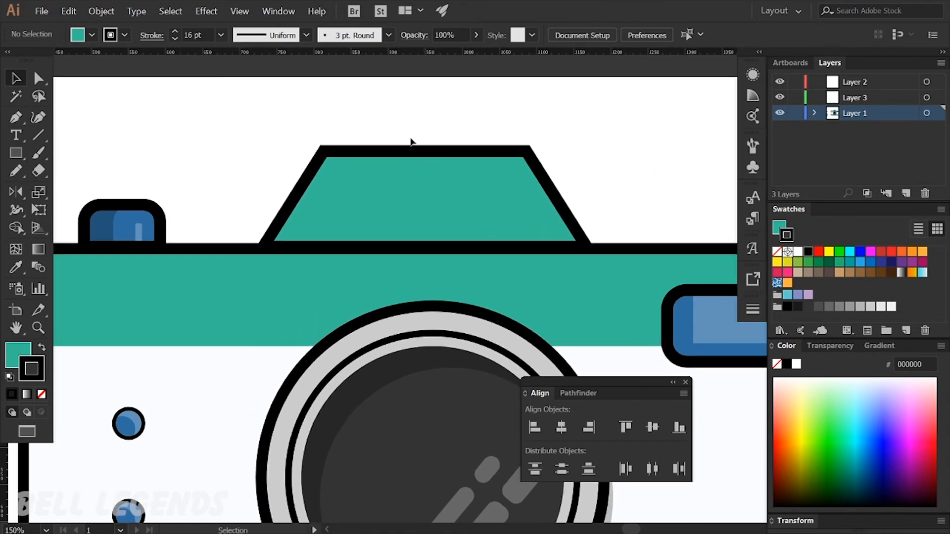
# Draw a rectangle inside the teal trapezoid and give it the lens's dark grey fill without a stroke
pyautogui.press('m')
pyautogui.moveTo(339, 180)
pyautogui.mouseDown()
pyautogui.moveTo(497, 205)
pyautogui.moveTo(517, 218)
pyautogui.moveTo(509, 223)
pyautogui.mouseUp()
pyautogui.press('i')
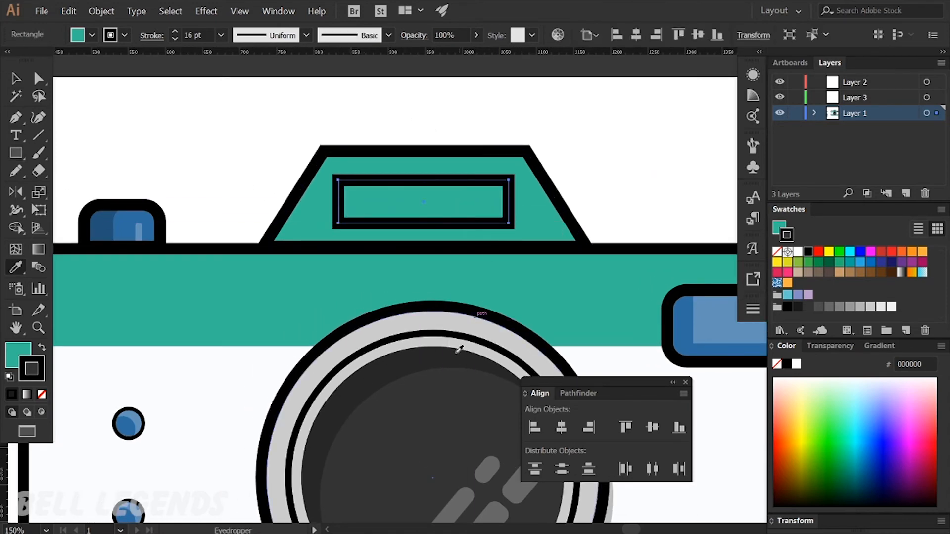
pyautogui.click(423, 381)
# Centre the dark grey rectangle horizontally and vertically on the teal trapezoid
pyautogui.press('v')
pyautogui.keyDown('shift'); pyautogui.click(438, 165); pyautogui.keyUp('shift')
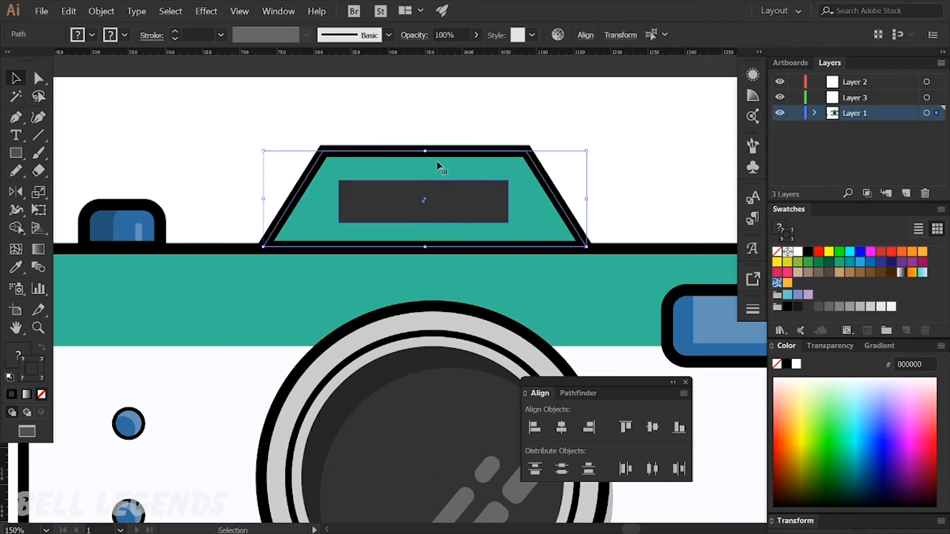
pyautogui.click(651, 435)
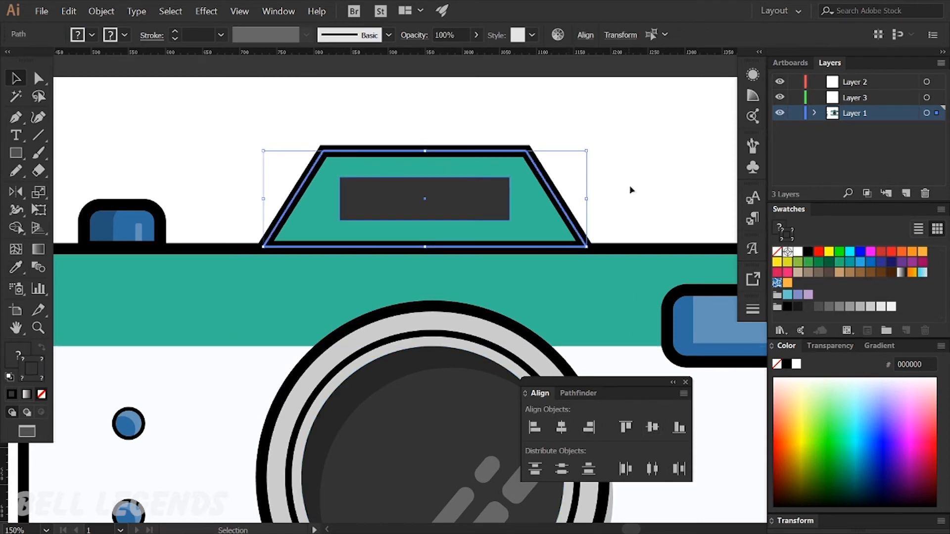
pyautogui.click(630, 186)
# Draw a short, thin rectangle on the upper teal band, just below the blue top button
pyautogui.hotkey('ctrl', '-')
pyautogui.hotkey('ctrl', '-')
pyautogui.hotkey('ctrl', '-')
pyautogui.moveTo(651, 148); pyautogui.dragTo(461, 135)
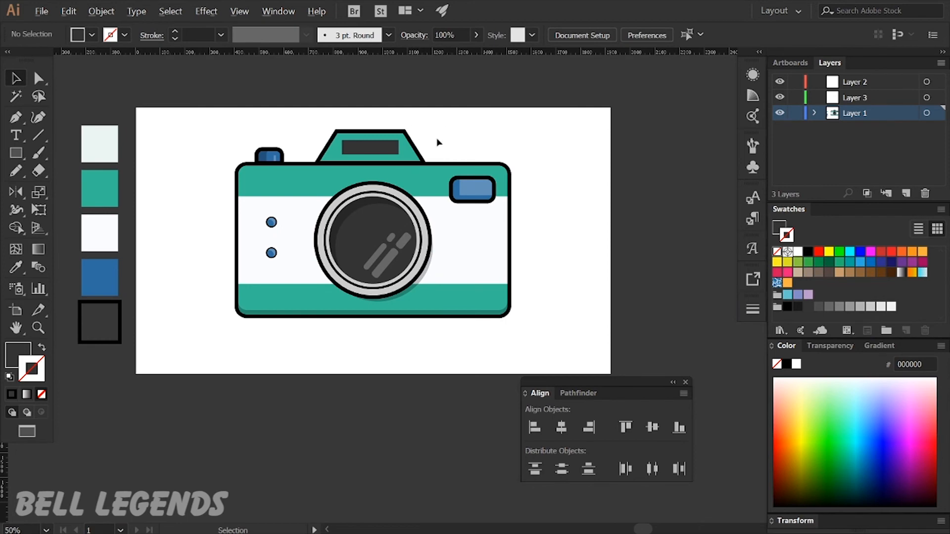
pyautogui.scroll(1, 437, 143)
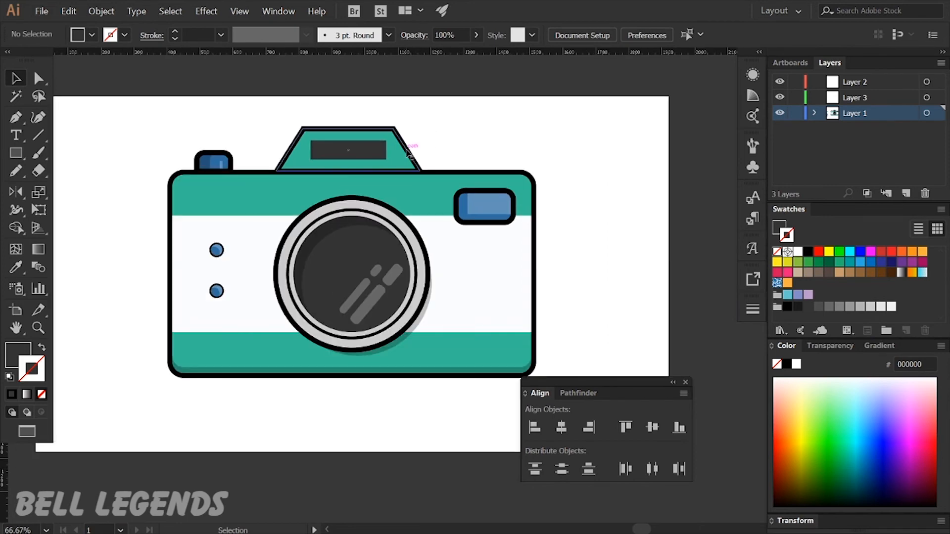
pyautogui.scroll(1, 216, 206)
pyautogui.press('m')
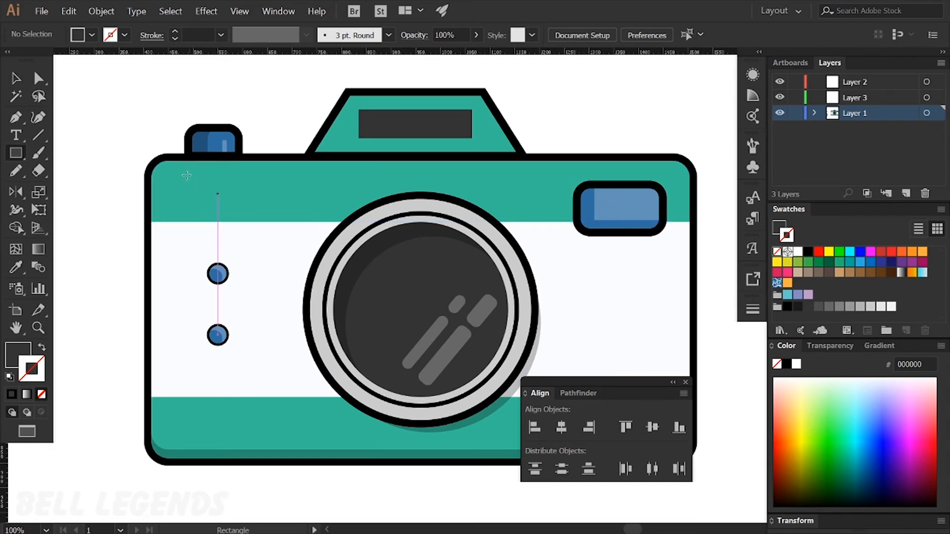
pyautogui.scroll(1, 170, 171)
pyautogui.moveTo(171, 165); pyautogui.dragTo(295, 185)
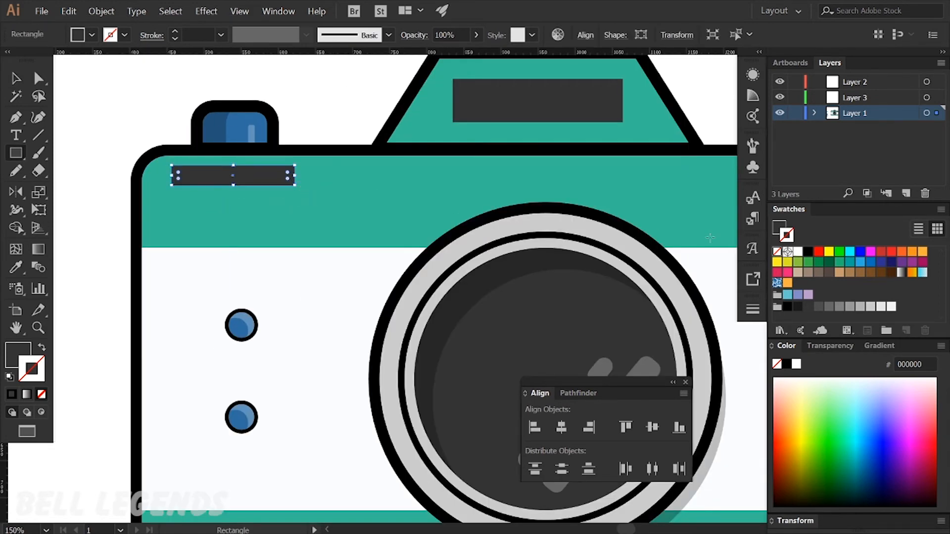
# Turn the thin rectangle into a highlight with a white fill at 25% opacity
pyautogui.click(798, 252)
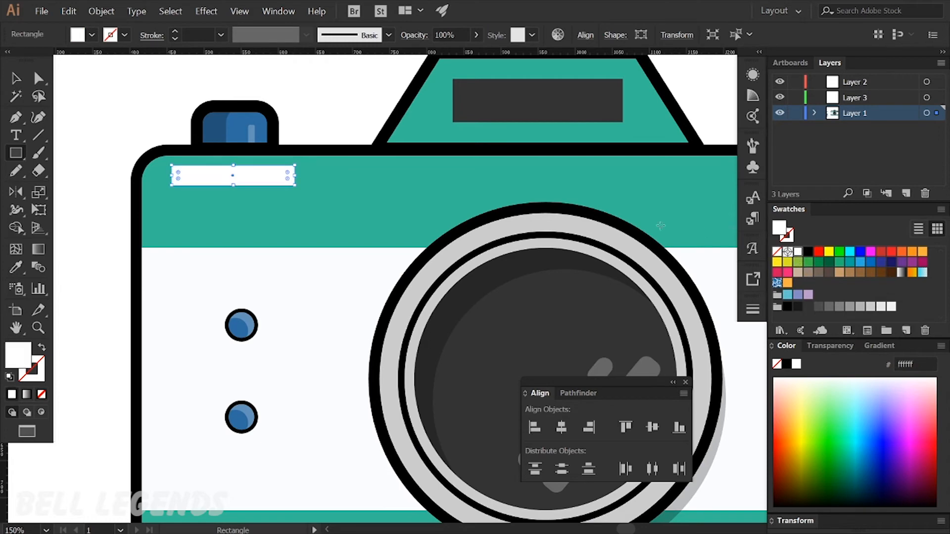
pyautogui.press('v')
pyautogui.press('2')
pyautogui.press('5')
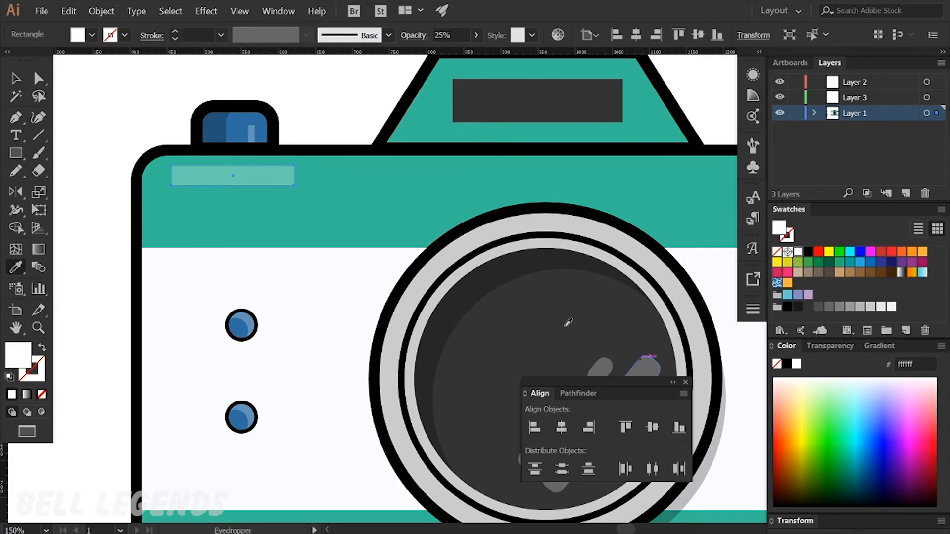
pyautogui.click(117, 186)
# Duplicate the highlight strip beside the original and stretch the copy almost to the far end of the teal band
pyautogui.click(212, 178)
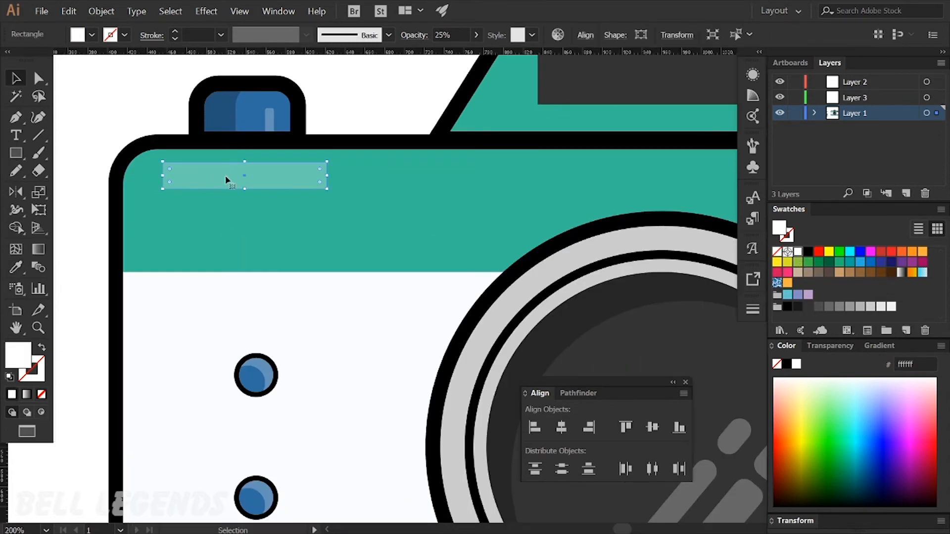
pyautogui.hotkey('ctrl', '-')
pyautogui.moveTo(152, 186); pyautogui.dragTo(597, 187)
# Round the corners of both highlight strips fully, to a radius of about 13.67 px
pyautogui.click(141, 187)
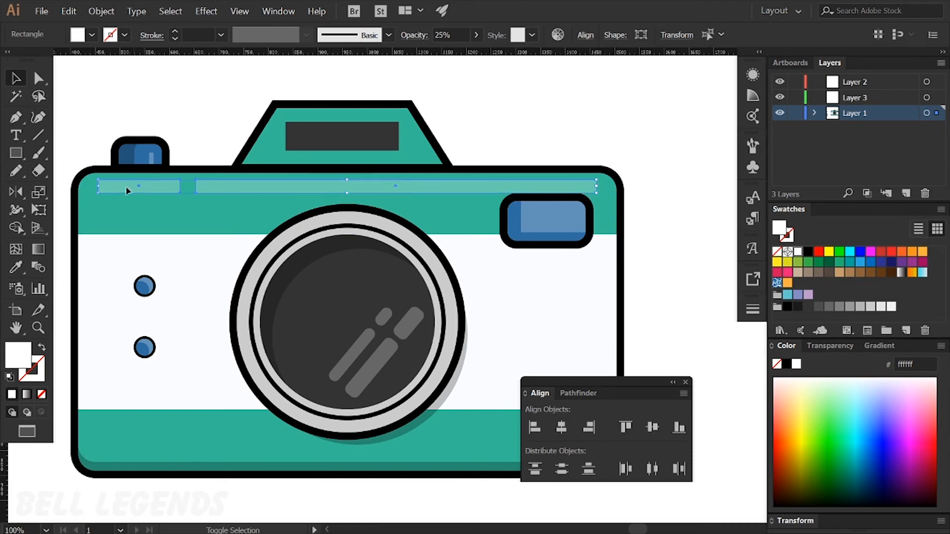
pyautogui.scroll(3, 94, 189)
pyautogui.press('a')
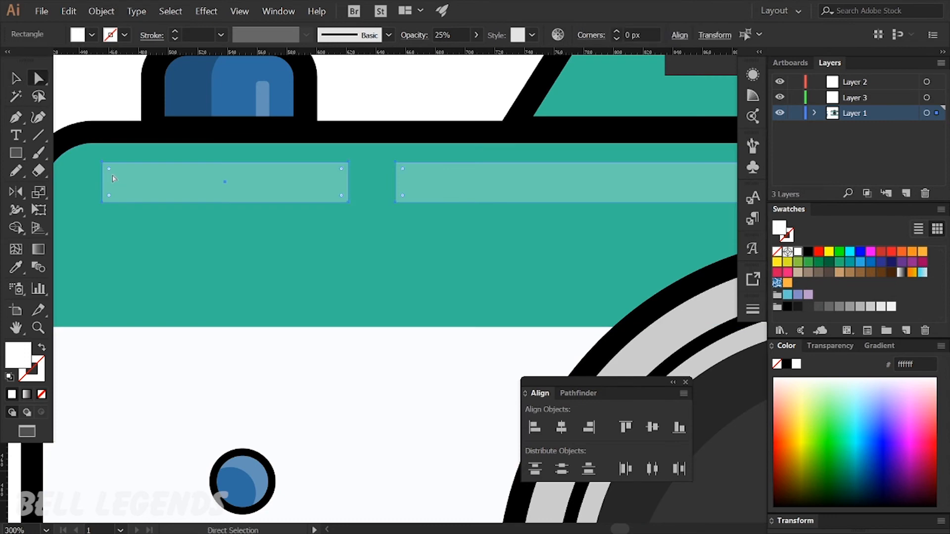
pyautogui.moveTo(110, 173); pyautogui.dragTo(123, 184)
pyautogui.scroll(-4, 171, 181)
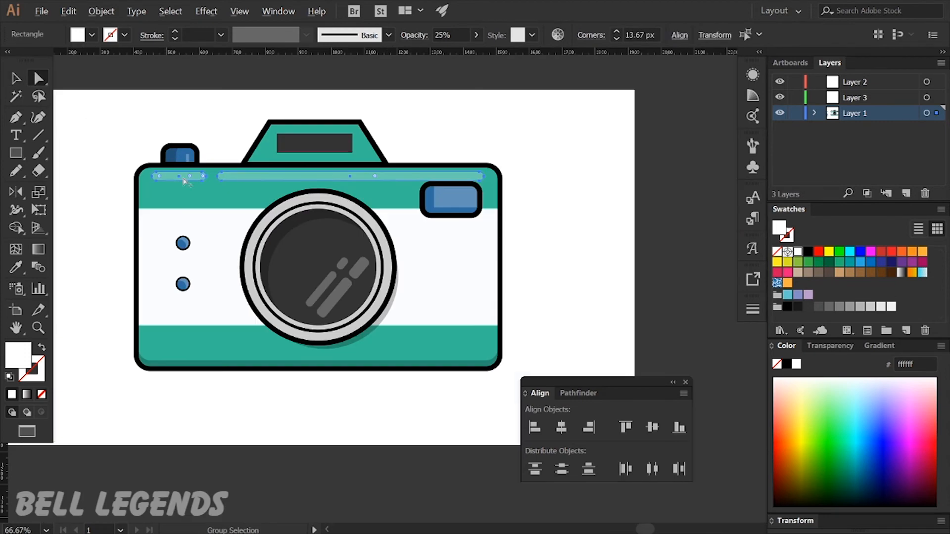
pyautogui.click(521, 146)
pyautogui.press('v')
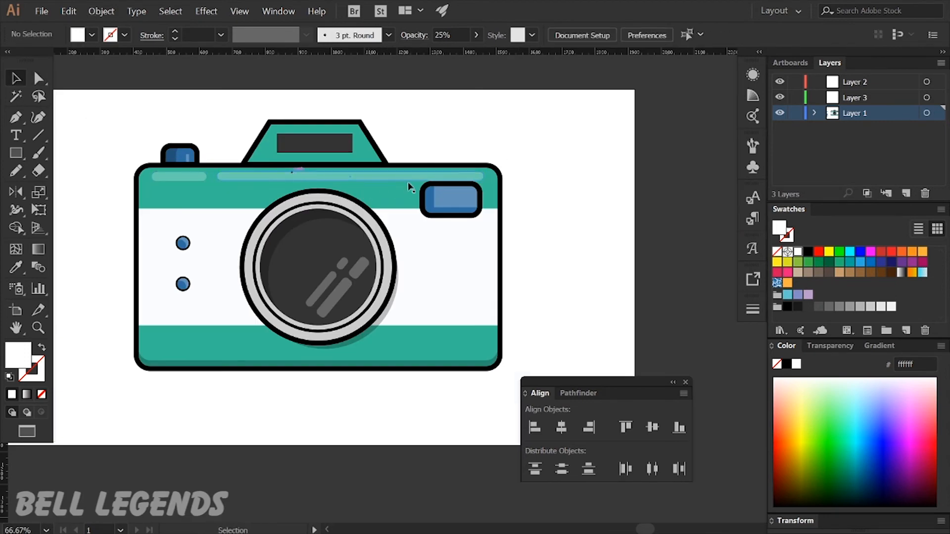
# Move the blue viewfinder and its light inner shape slightly down, away from the long highlight strip
pyautogui.scroll(2, 409, 186)
pyautogui.click(439, 203)
pyautogui.keyDown('shift'); pyautogui.click(414, 201); pyautogui.keyUp('shift')
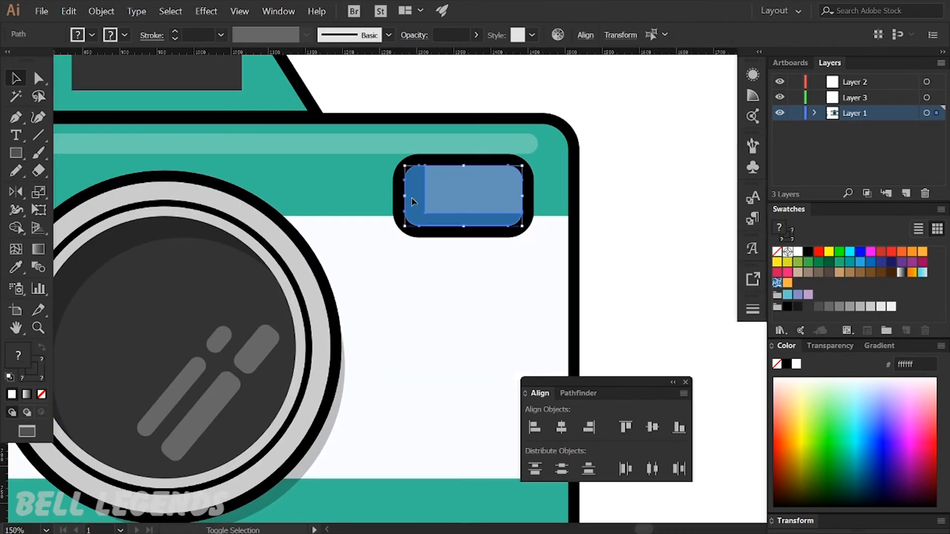
pyautogui.moveTo(479, 202); pyautogui.dragTo(481, 220)
pyautogui.click(621, 189)
pyautogui.scroll(-2, 621, 189)
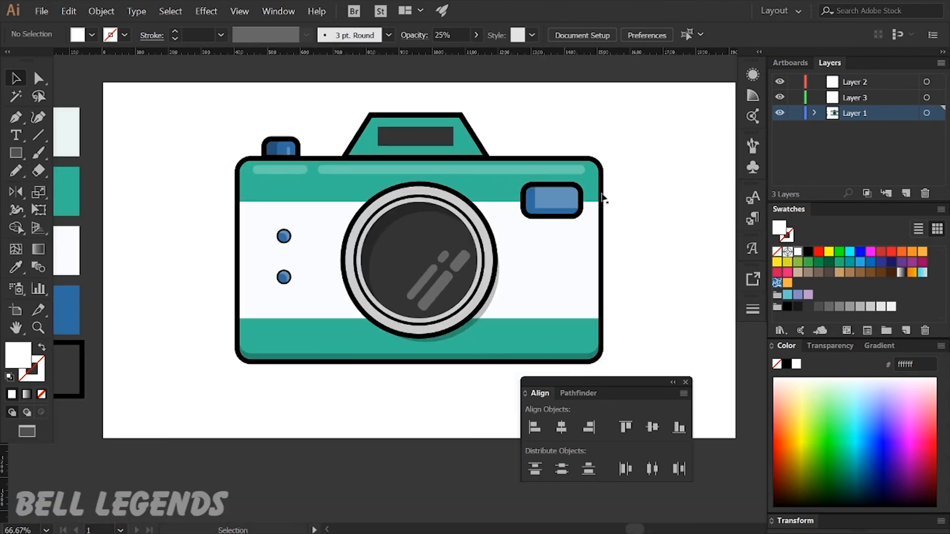
# Draw a straight vertical line about 108 px long above the camera's upper-right corner with the Pen tool
pyautogui.moveTo(484, 306); pyautogui.dragTo(412, 280)
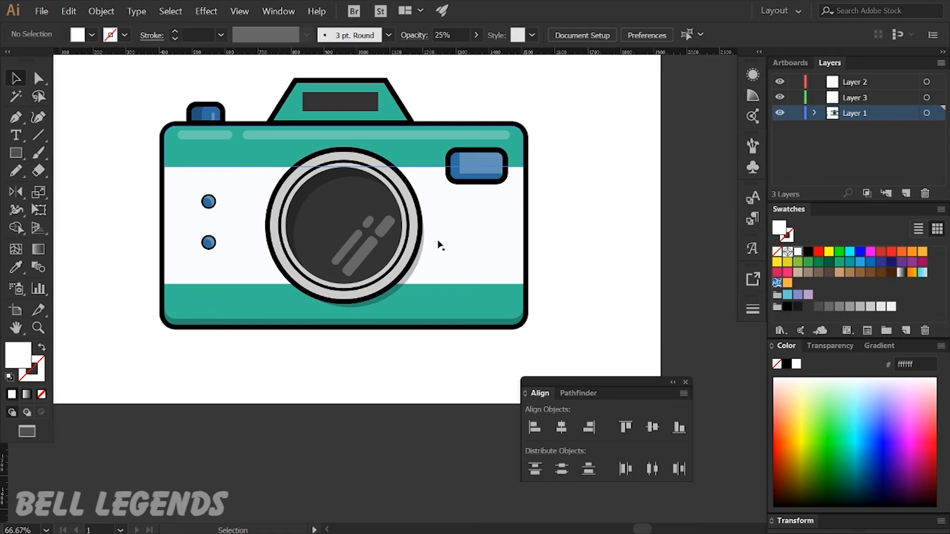
pyautogui.moveTo(469, 82); pyautogui.dragTo(416, 169)
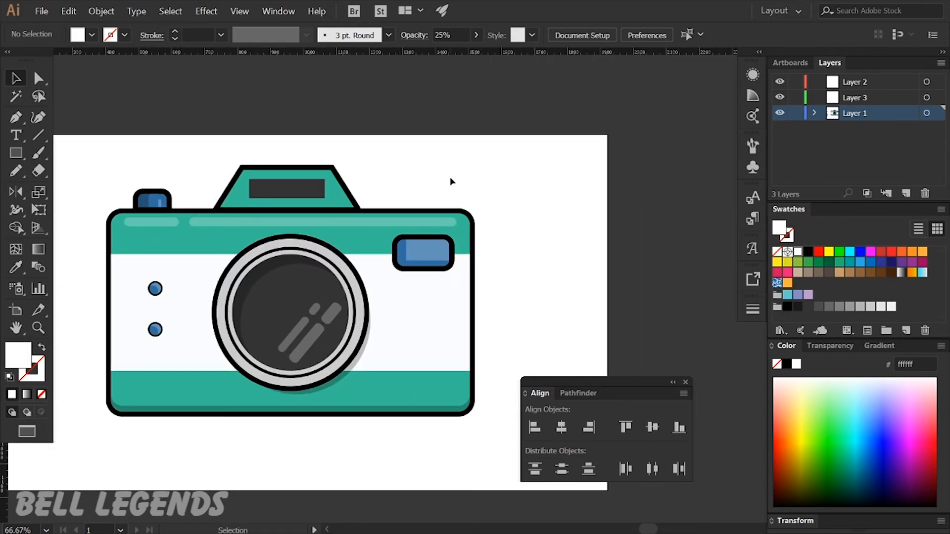
pyautogui.press('p')
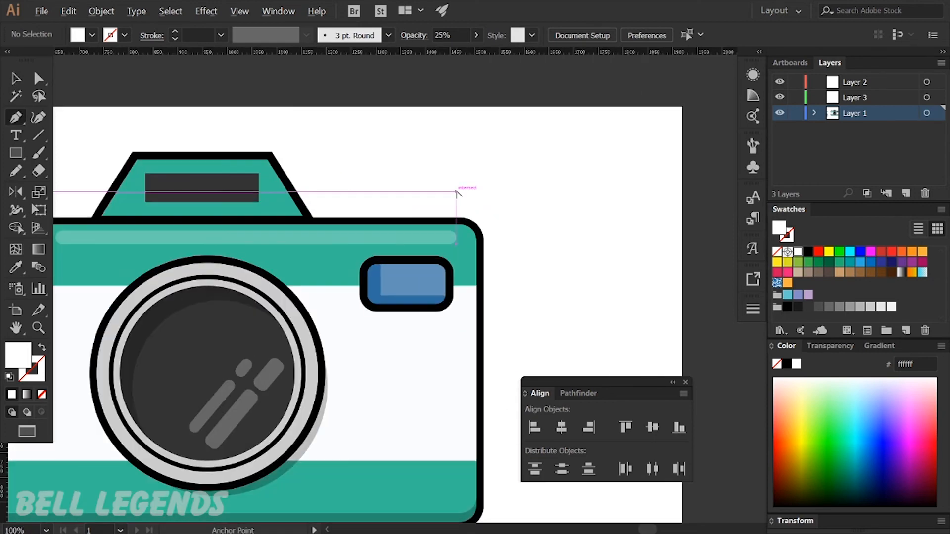
pyautogui.scroll(1, 459, 191)
pyautogui.click(456, 147)
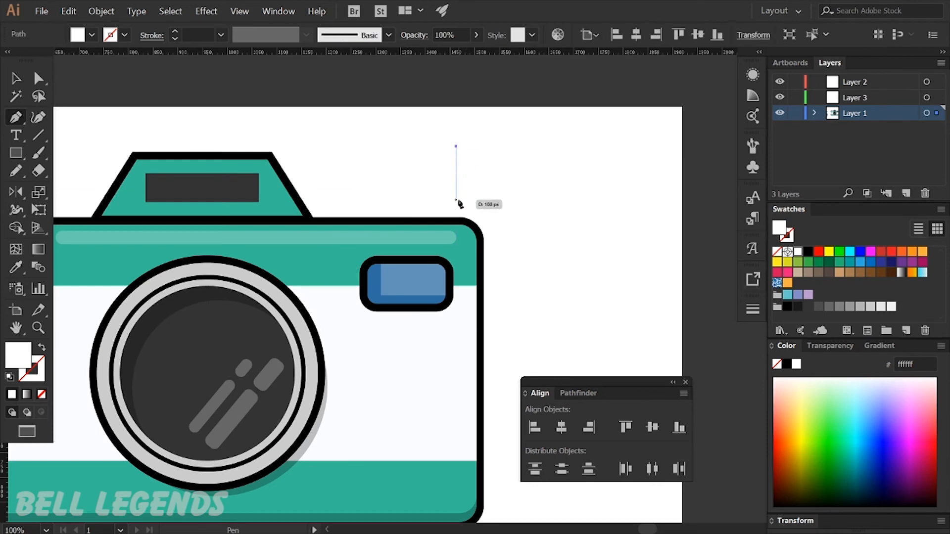
pyautogui.keyDown('shift'); pyautogui.click(456, 200); pyautogui.keyUp('shift')
# Give the vertical line the housing's 16 pt black stroke and no fill
pyautogui.press('/')
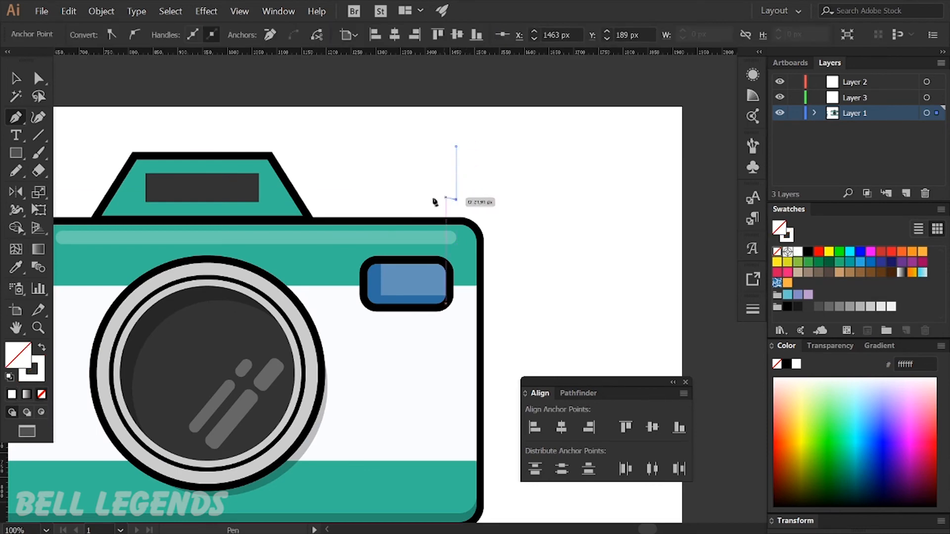
pyautogui.press('i')
pyautogui.click(292, 193)
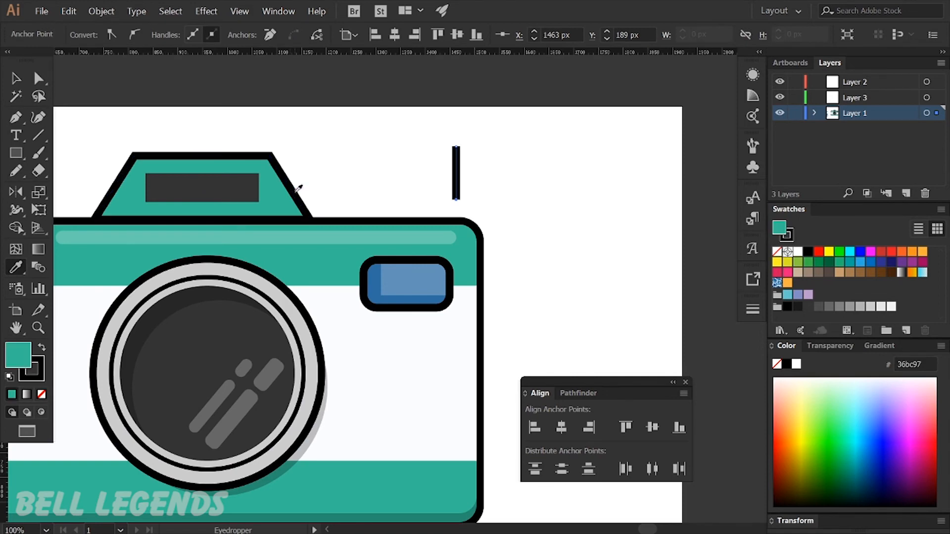
pyautogui.click(42, 394)
pyautogui.press('v')
pyautogui.click(504, 195)
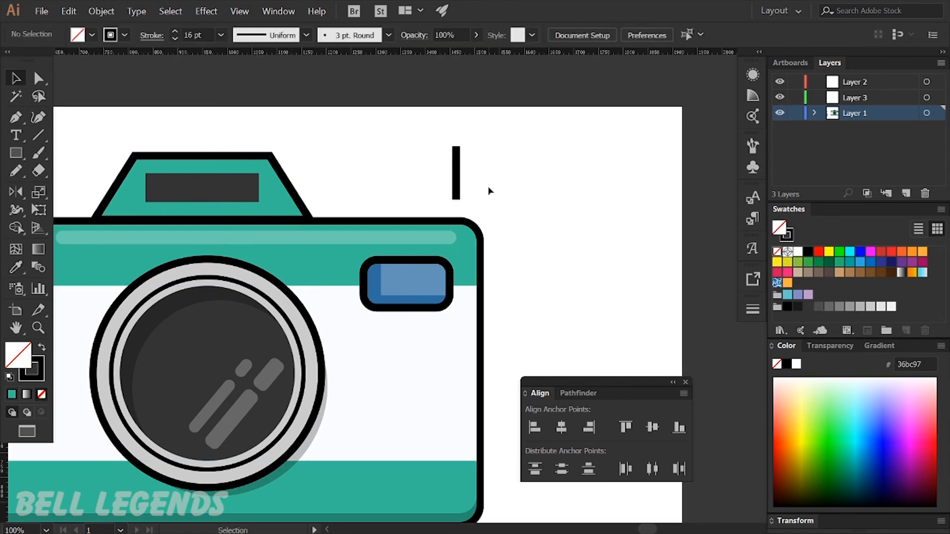
# Place a horizontal copy of the flash line beside the camera's upper-right corner
pyautogui.scroll(1, 476, 180)
pyautogui.press('a')
pyautogui.click(451, 169)
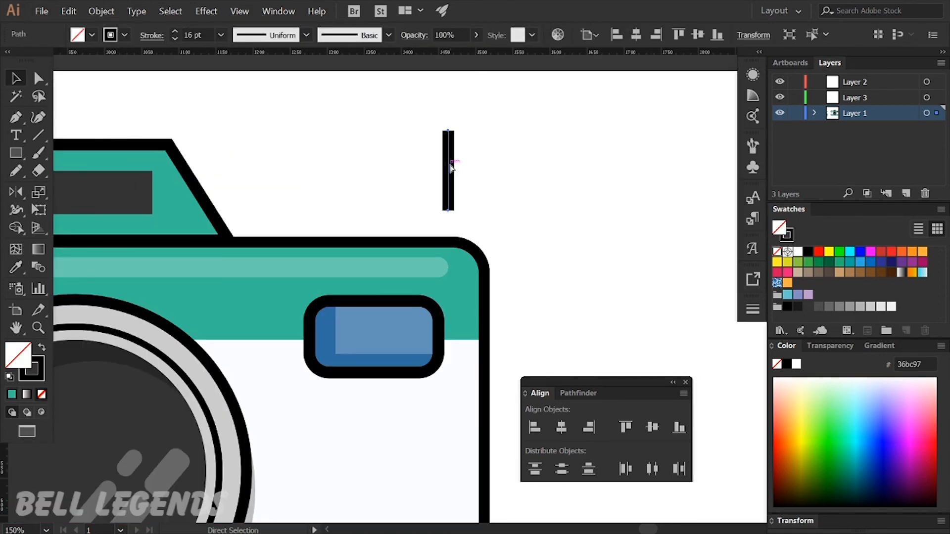
pyautogui.press('v')
pyautogui.moveTo(458, 127); pyautogui.dragTo(478, 239)
pyautogui.scroll(-1, 489, 178)
pyautogui.click(463, 186)
# Draw a diagonal flash line about 135 px long at 45 degrees between the vertical and horizontal lines
pyautogui.press('p')
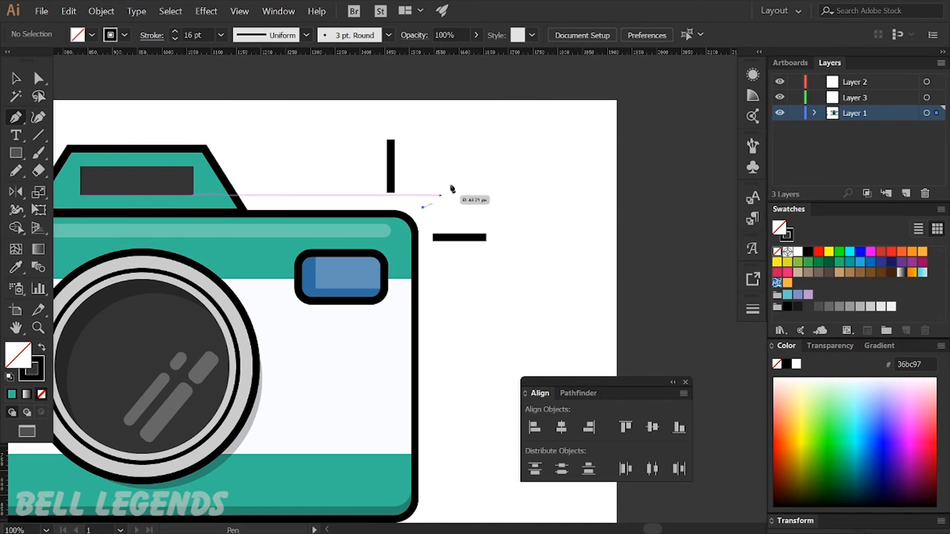
pyautogui.click(422, 207)
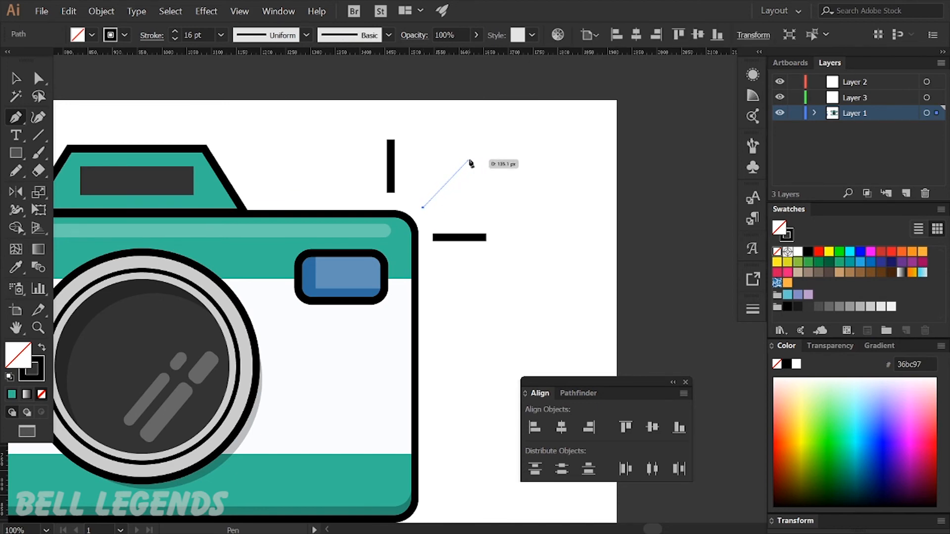
pyautogui.click(469, 163)
pyautogui.press('v')
pyautogui.click(490, 178)
# Convert all strokes of the camera and the flash lines to outlines with Outline Stroke
pyautogui.hotkey('ctrl', '-')
pyautogui.hotkey('ctrl', '-')
pyautogui.hotkey('ctrl', '-')
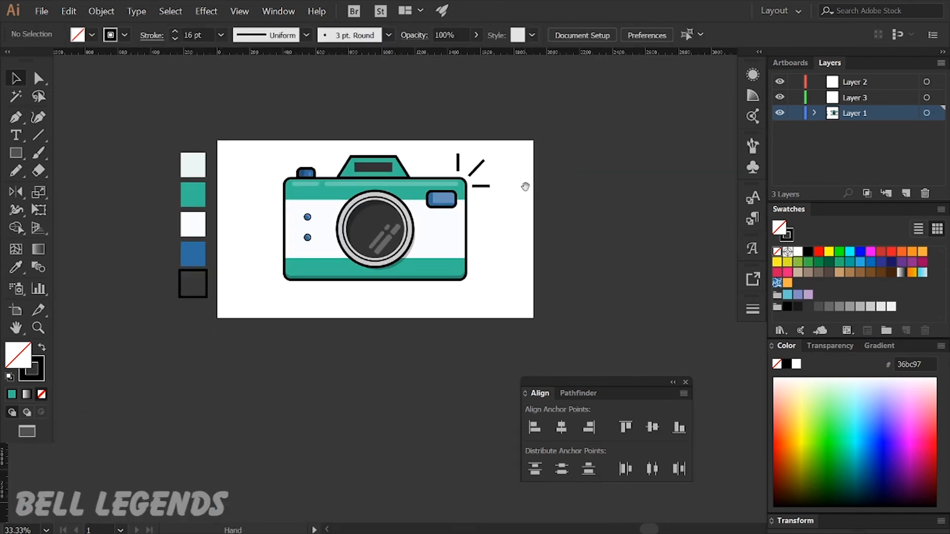
pyautogui.hotkey('ctrl', '+')
pyautogui.moveTo(528, 195); pyautogui.dragTo(595, 221)
pyautogui.press('p')
pyautogui.press('v')
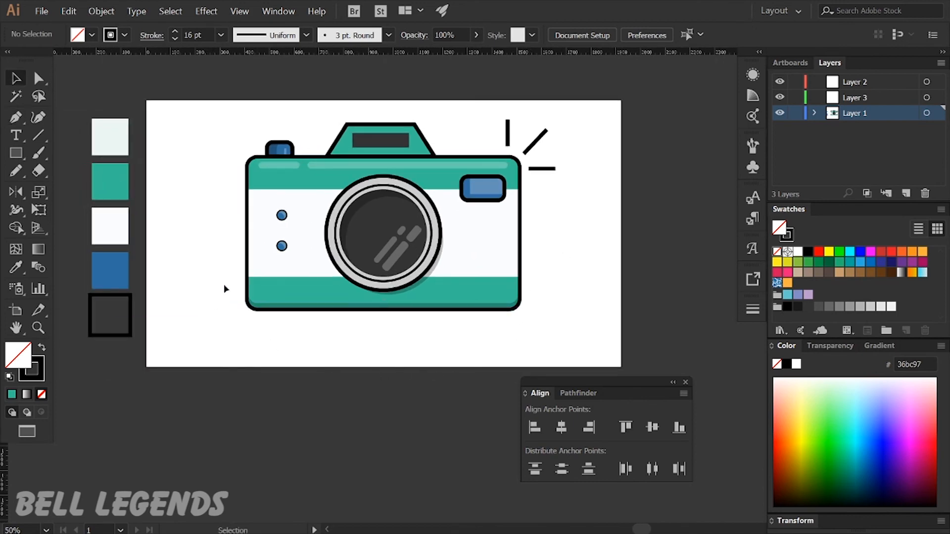
pyautogui.moveTo(206, 108); pyautogui.dragTo(649, 339)
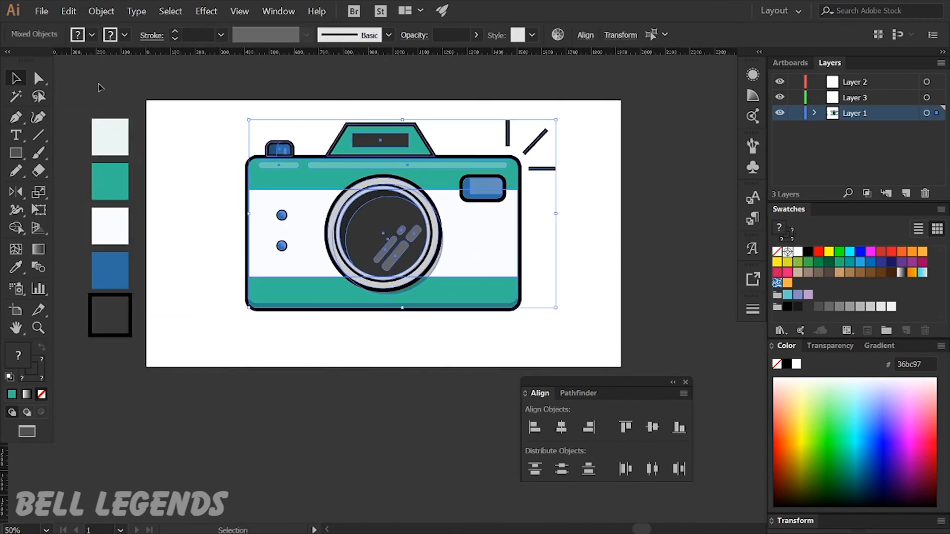
pyautogui.click(95, 13)
pyautogui.moveTo(180, 245)
pyautogui.click(306, 276)
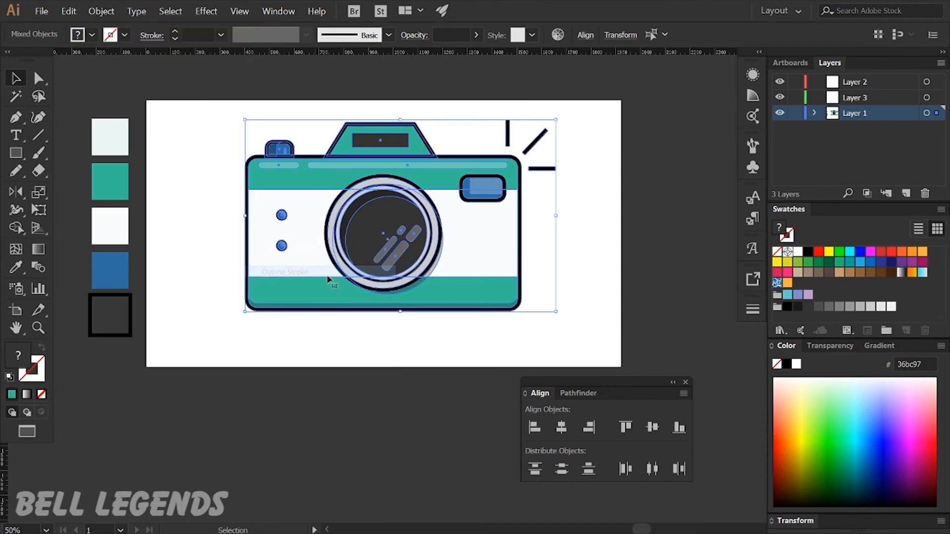
pyautogui.click(598, 300)
# Draw a straight horizontal ground line along the camera's bottom edge, extending beyond both sides of the body
pyautogui.scroll(1, 494, 313)
pyautogui.press('p')
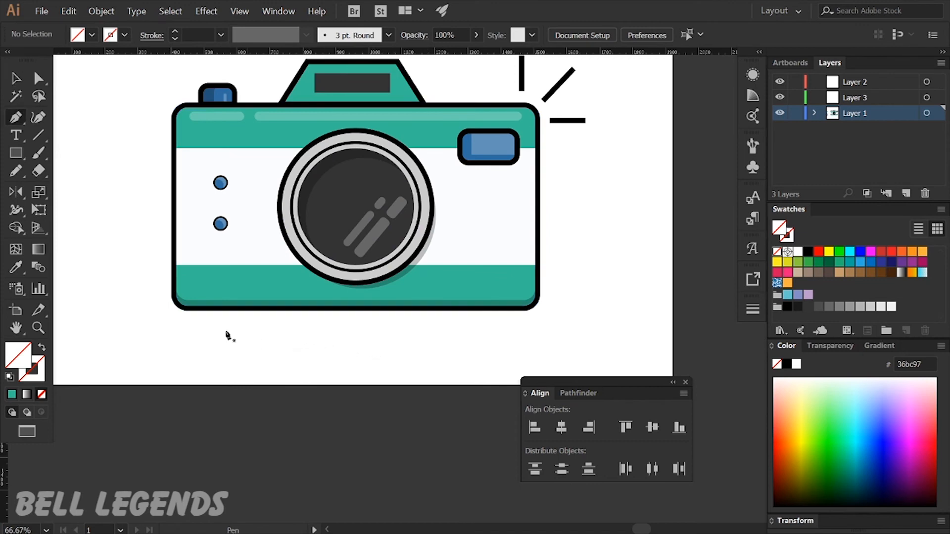
pyautogui.click(129, 311)
pyautogui.keyDown('shift'); pyautogui.click(646, 312); pyautogui.keyUp('shift')
pyautogui.press('v')
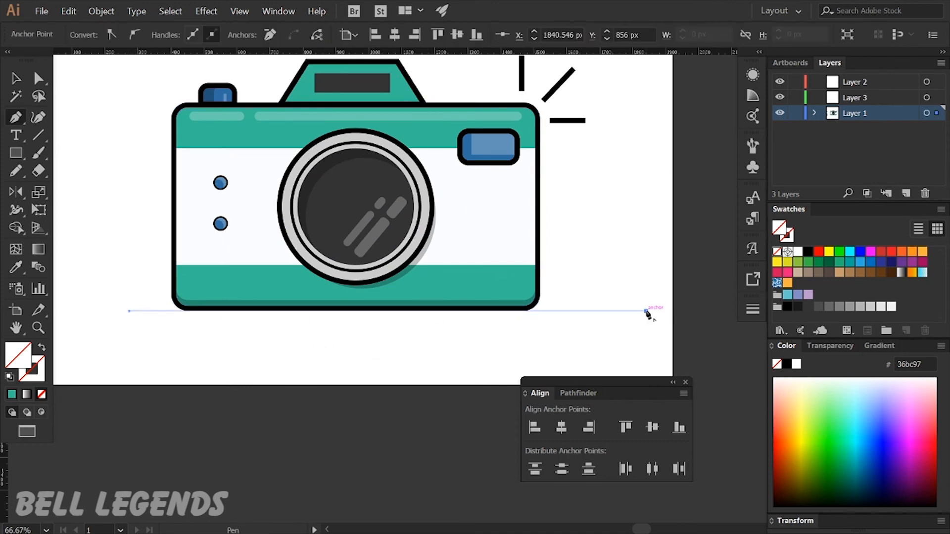
# Give the ground line a 15 pt black stroke and no fill, sampled from the outlined dark grey palette square
pyautogui.hscroll(-5, 104, 321)
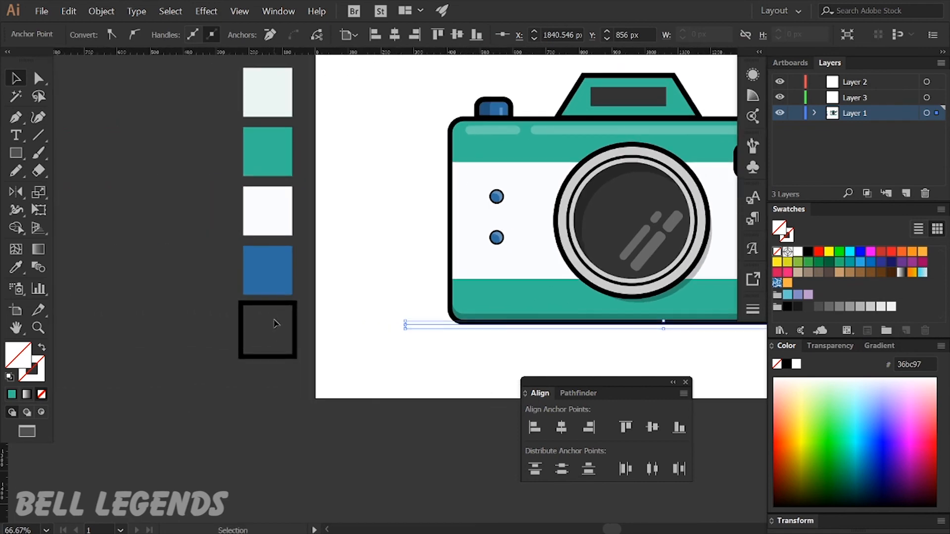
pyautogui.press('i')
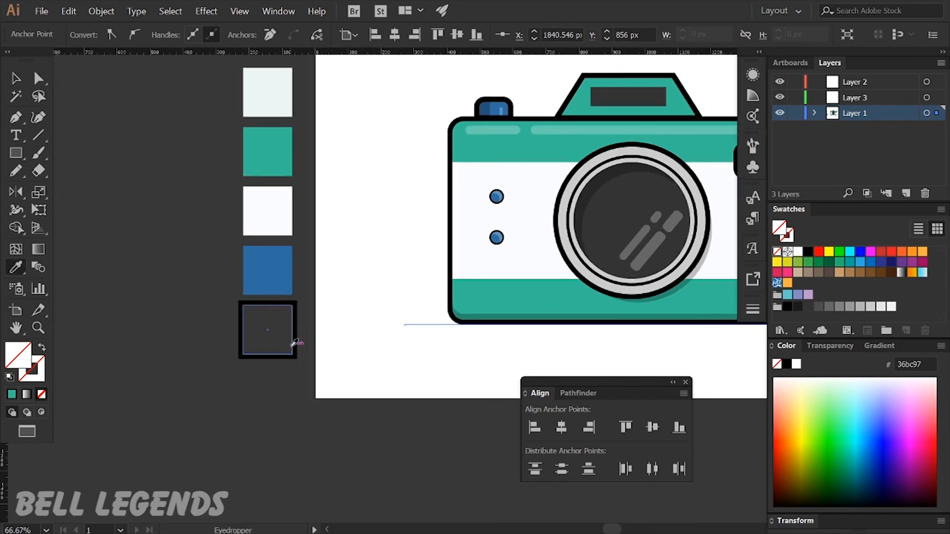
pyautogui.click(293, 345)
pyautogui.press('v')
pyautogui.click(346, 358)
pyautogui.hscroll(4, 227, 334)
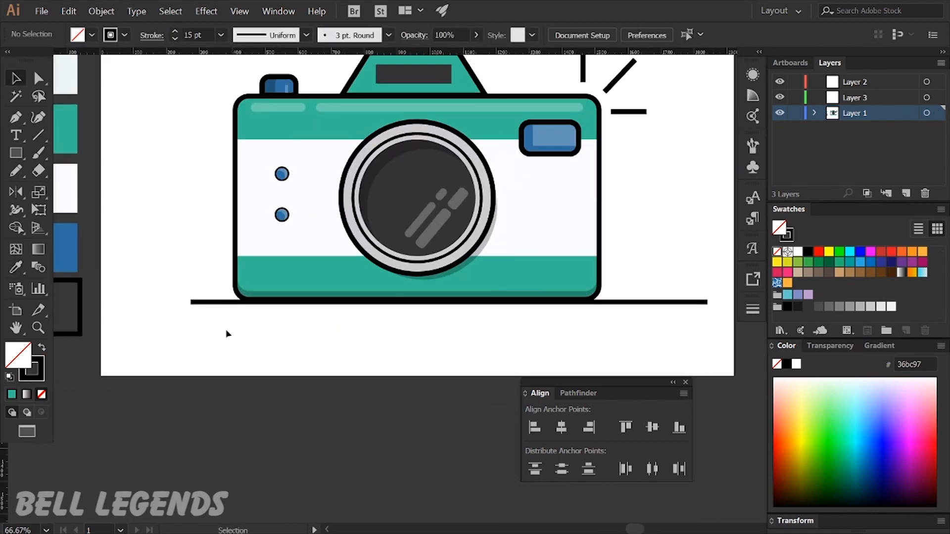
# Shorten the ground line by pulling its right end in until it extends only slightly past the camera body
pyautogui.click(215, 303)
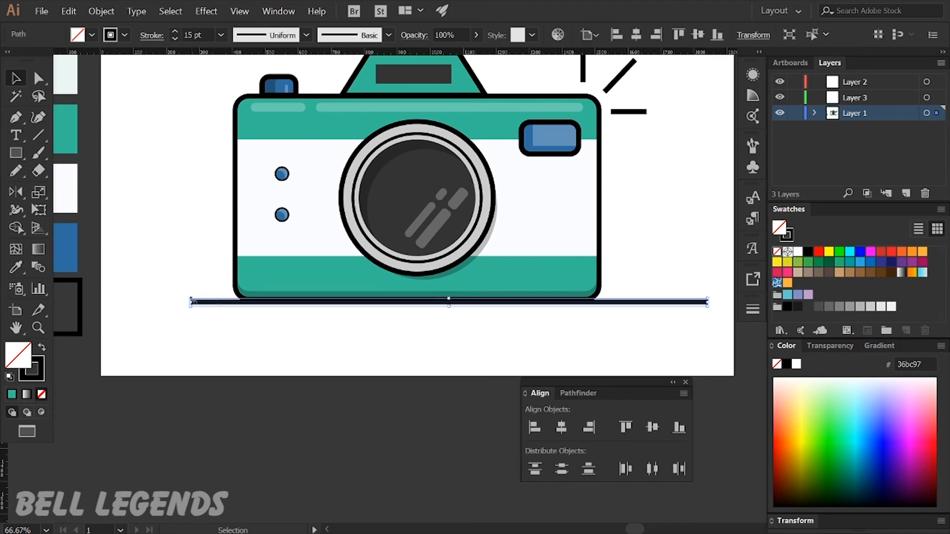
pyautogui.moveTo(707, 303); pyautogui.dragTo(622, 299)
pyautogui.hscroll(4, 637, 294)
pyautogui.click(448, 297)
# Draw a short separate horizontal dash just beyond the right end of the ground line
pyautogui.press('p')
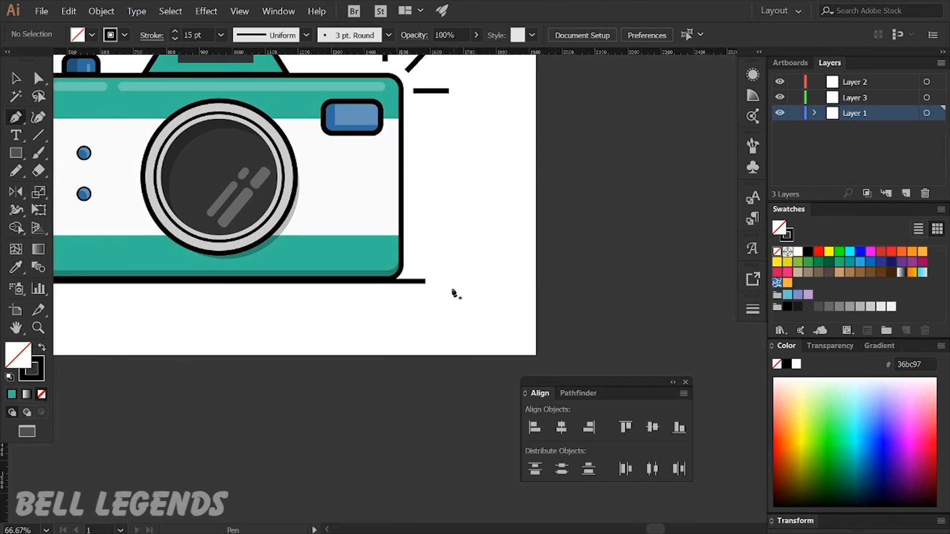
pyautogui.click(439, 282)
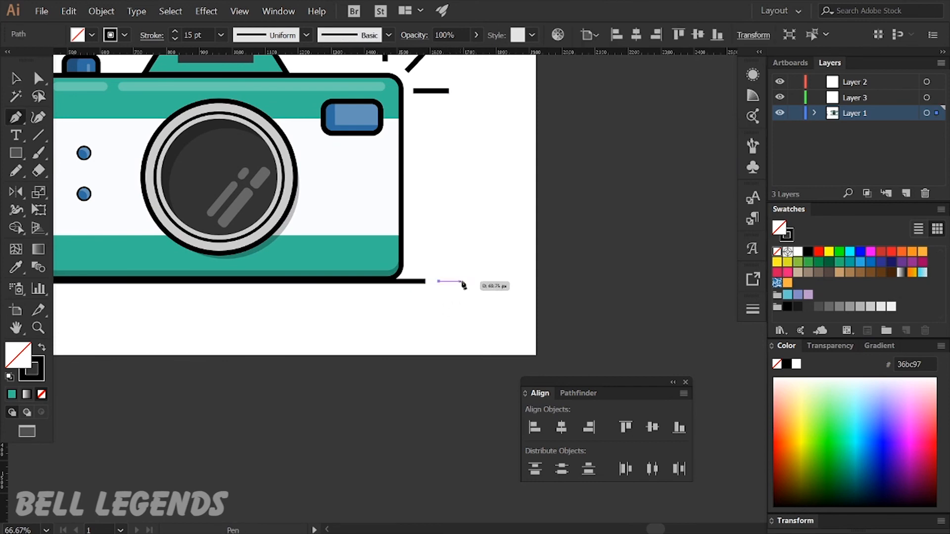
pyautogui.moveTo(476, 281); pyautogui.dragTo(477, 299)
pyautogui.press('v')
pyautogui.click(448, 304)
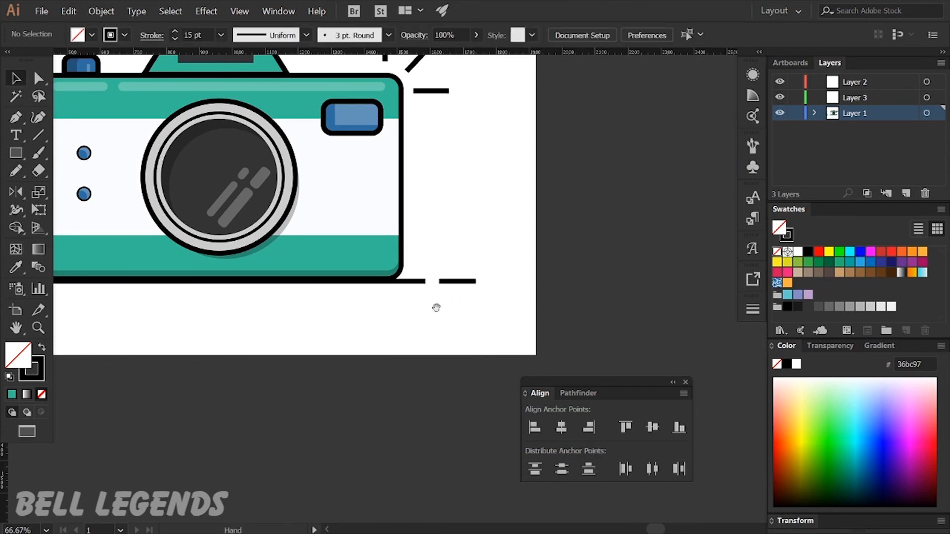
pyautogui.moveTo(276, 317); pyautogui.dragTo(451, 322)
pyautogui.moveTo(235, 316); pyautogui.dragTo(317, 324)
# Draw a matching short horizontal dash just beyond the left end of the ground line
pyautogui.press('p')
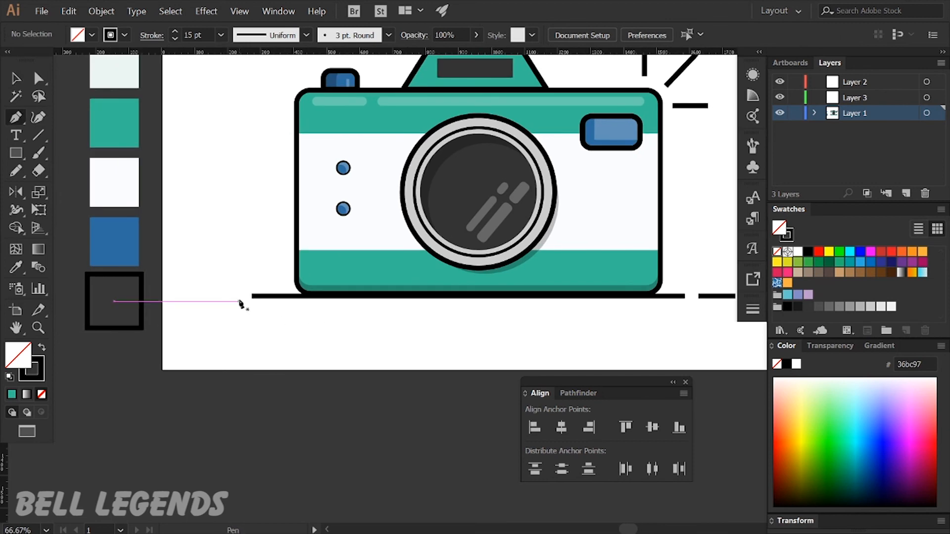
pyautogui.click(252, 296)
pyautogui.click(193, 298)
pyautogui.press('v')
pyautogui.click(212, 277)
pyautogui.moveTo(253, 307); pyautogui.dragTo(254, 312)
pyautogui.moveTo(255, 323); pyautogui.dragTo(131, 308)
# Give the ground line and both side dashes round caps and round join corners
pyautogui.moveTo(581, 263); pyautogui.dragTo(606, 321)
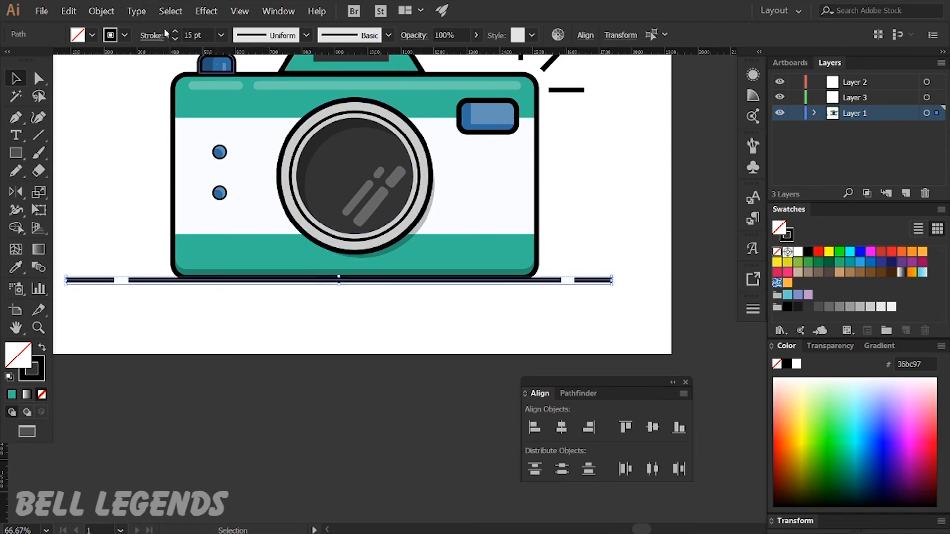
pyautogui.click(152, 34)
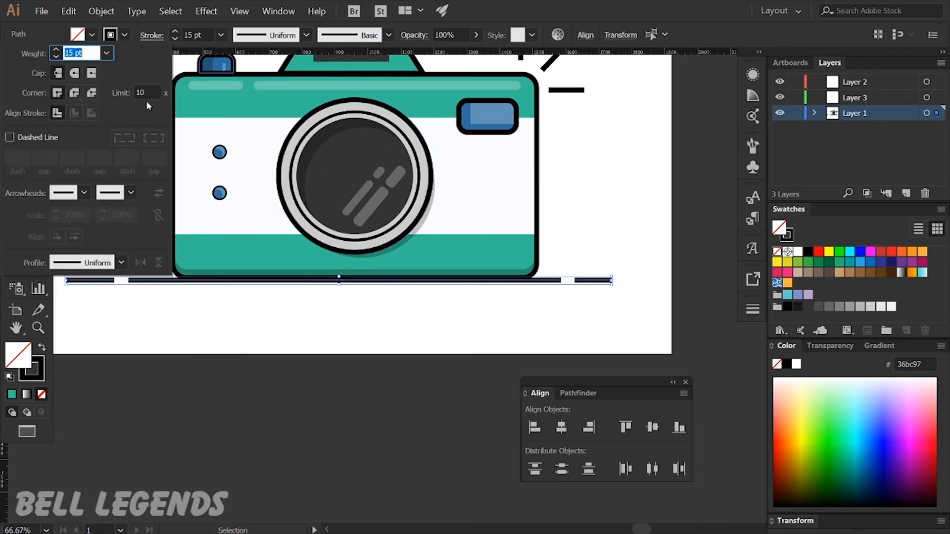
pyautogui.click(78, 94)
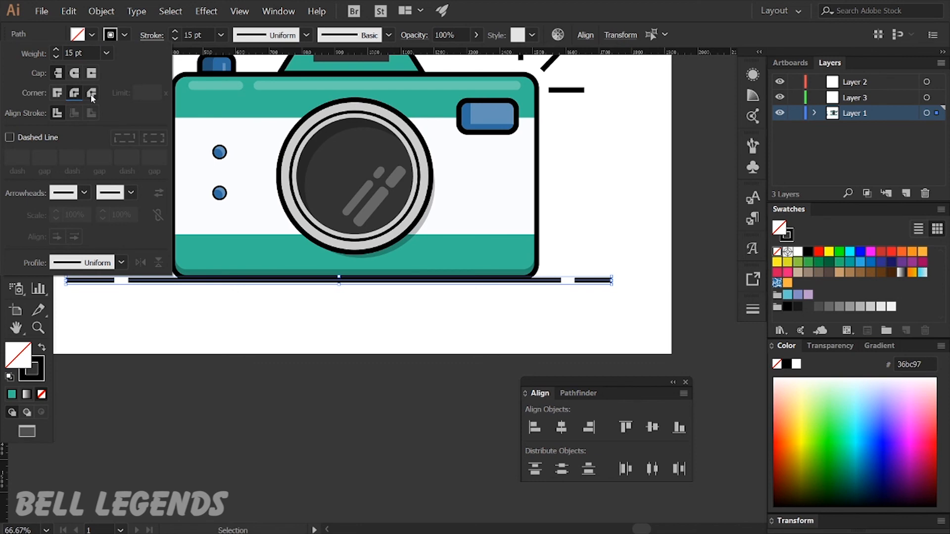
pyautogui.click(75, 74)
pyautogui.click(583, 168)
pyautogui.moveTo(586, 99); pyautogui.dragTo(598, 180)
pyautogui.moveTo(509, 100); pyautogui.dragTo(590, 135)
pyautogui.keyDown('shift'); pyautogui.click(595, 172); pyautogui.keyUp('shift')
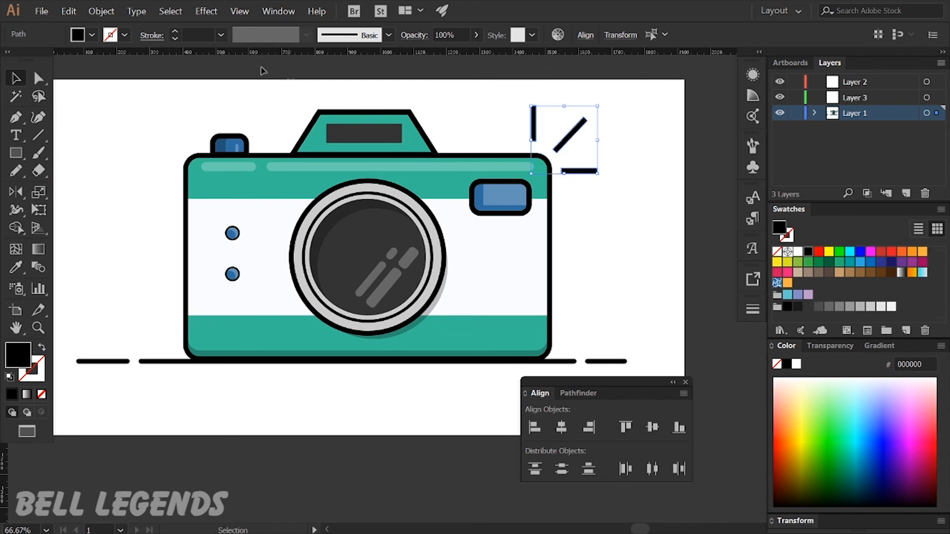
pyautogui.click(152, 35)
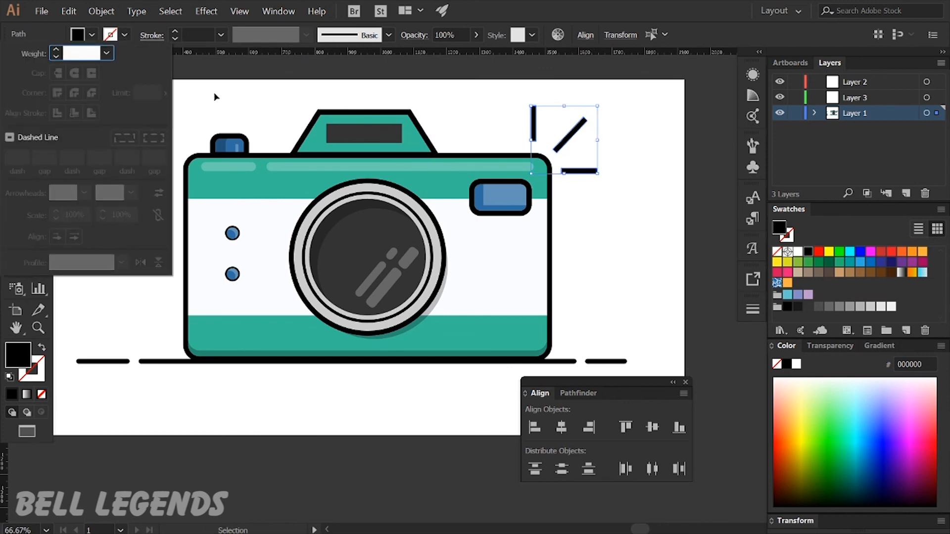
pyautogui.click(656, 199)
pyautogui.click(629, 162)
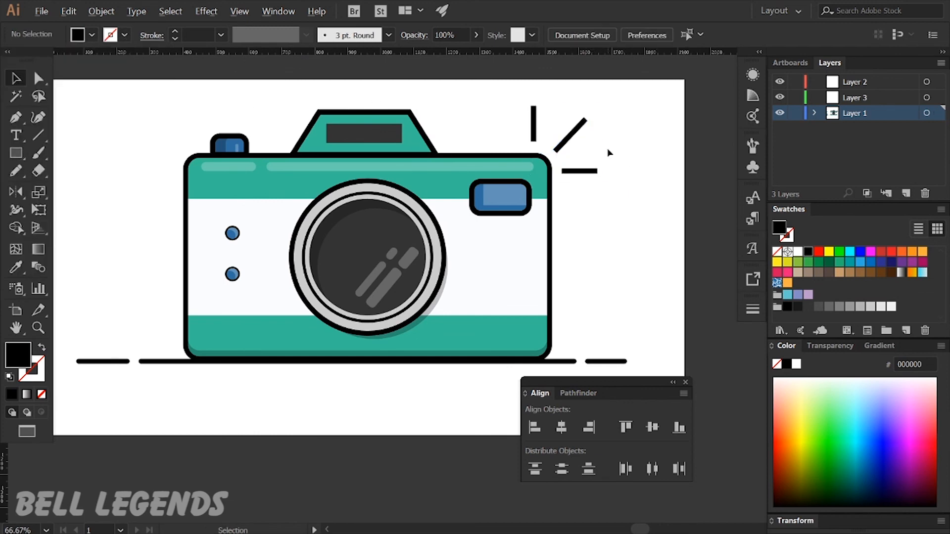
# Fully round the ends of the three outlined flash lines with an 8 px corner radius
pyautogui.scroll(2, 609, 153)
pyautogui.moveTo(499, 90); pyautogui.dragTo(485, 123)
pyautogui.moveTo(394, 87); pyautogui.dragTo(535, 133)
pyautogui.moveTo(554, 197); pyautogui.dragTo(571, 255)
pyautogui.press('a')
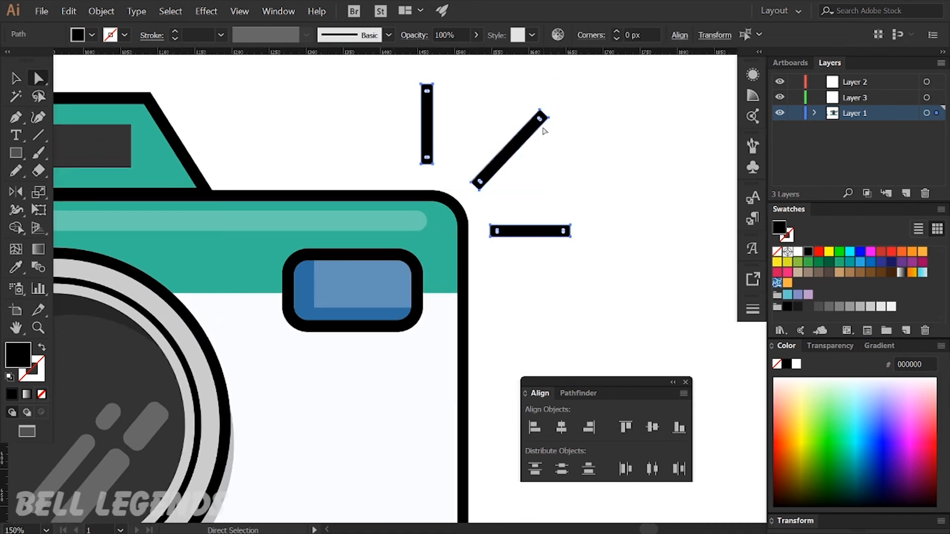
pyautogui.scroll(4, 544, 130)
pyautogui.moveTo(536, 97); pyautogui.dragTo(564, 178)
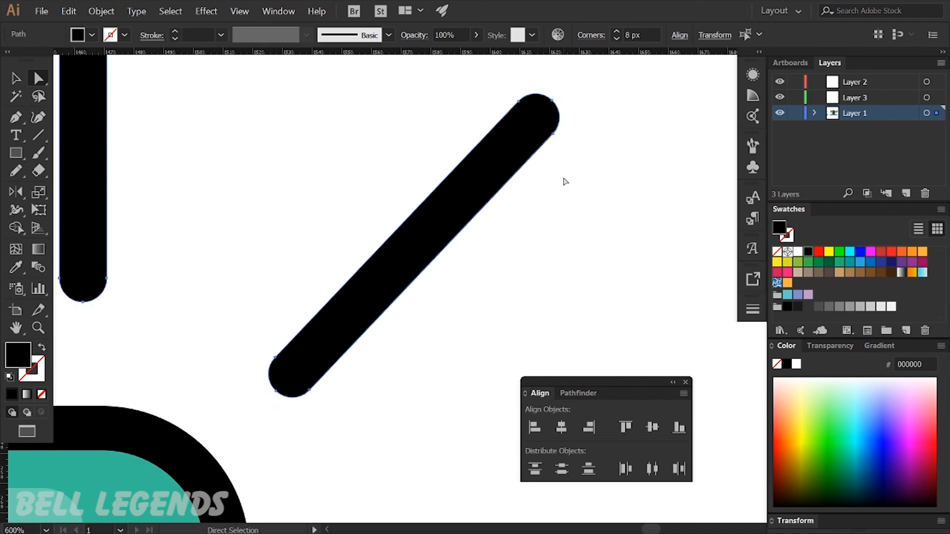
pyautogui.click(564, 178)
pyautogui.scroll(-5, 564, 169)
pyautogui.press('v')
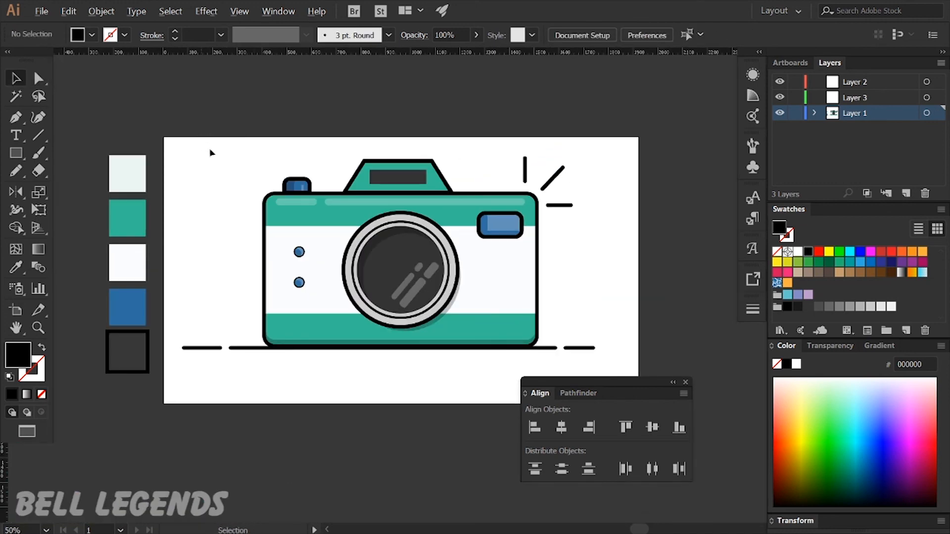
# Duplicate the camera body's outline slightly downward behind the camera and fill the copy with grey b3b3b3
pyautogui.scroll(3, 210, 153)
pyautogui.scroll(-3, 269, 158)
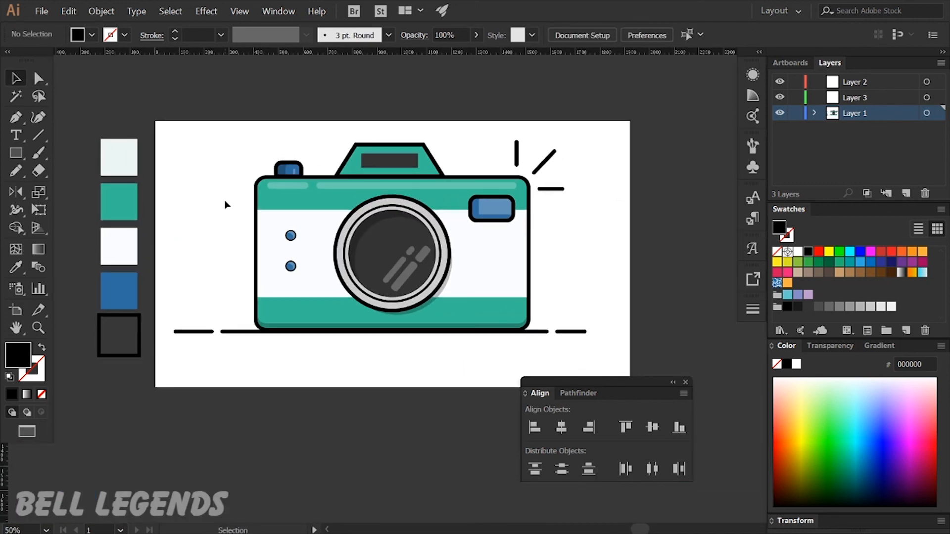
pyautogui.click(530, 276)
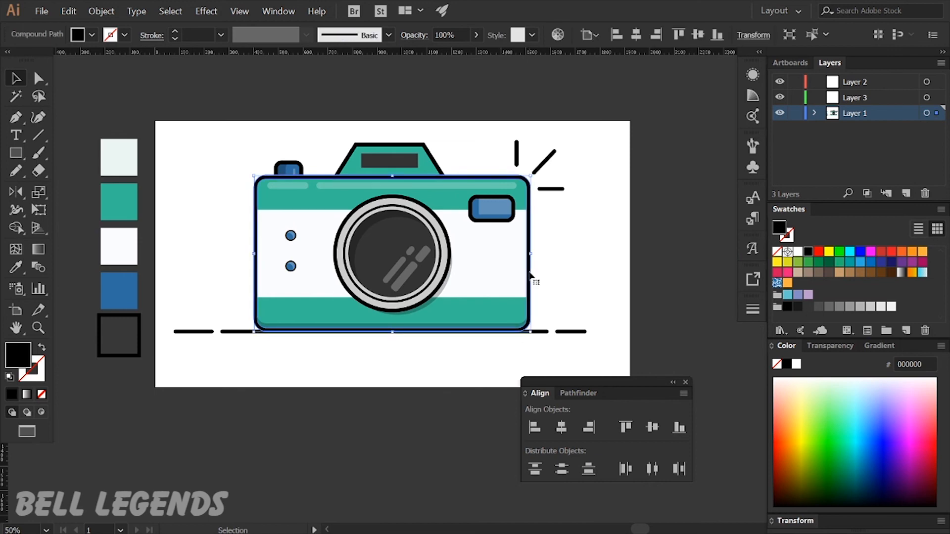
pyautogui.moveTo(530, 276); pyautogui.dragTo(532, 290)
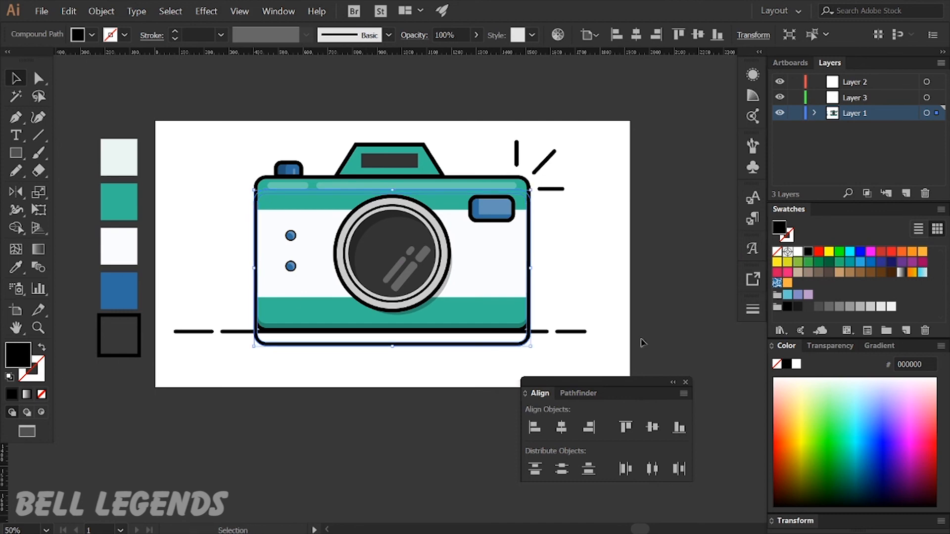
pyautogui.click(860, 307)
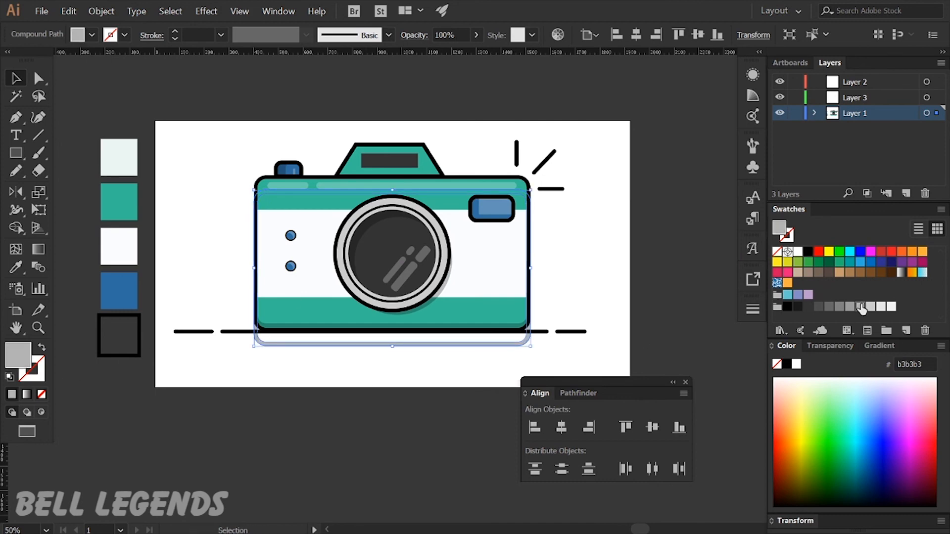
pyautogui.click(362, 367)
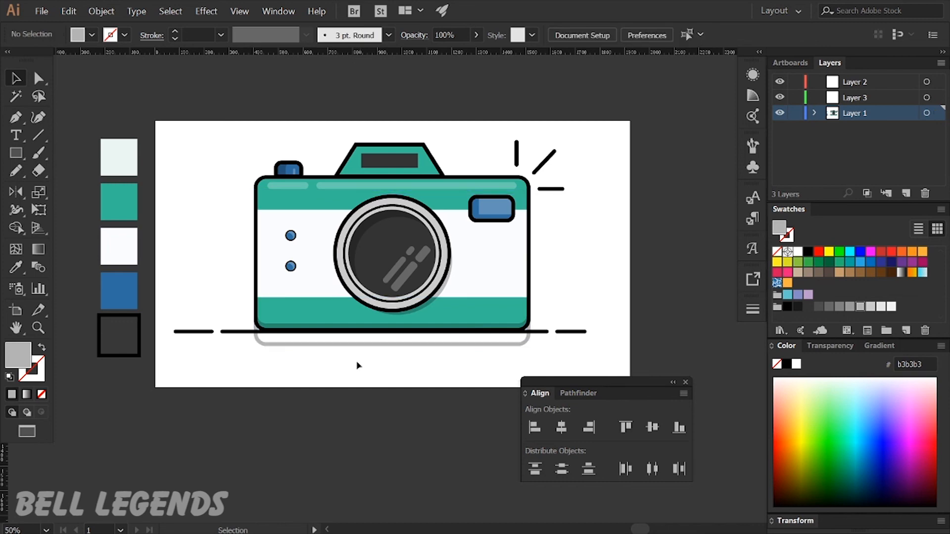
# Delete the inner path of the duplicated body outline to make it a solid rounded shadow shape
pyautogui.scroll(2, 361, 365)
pyautogui.doubleClick(372, 334)
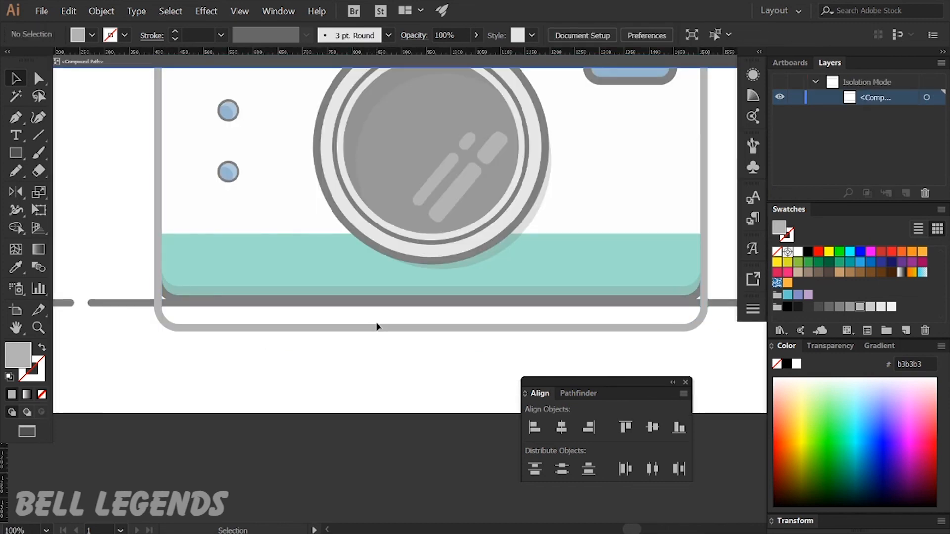
pyautogui.press('a')
pyautogui.click(377, 326)
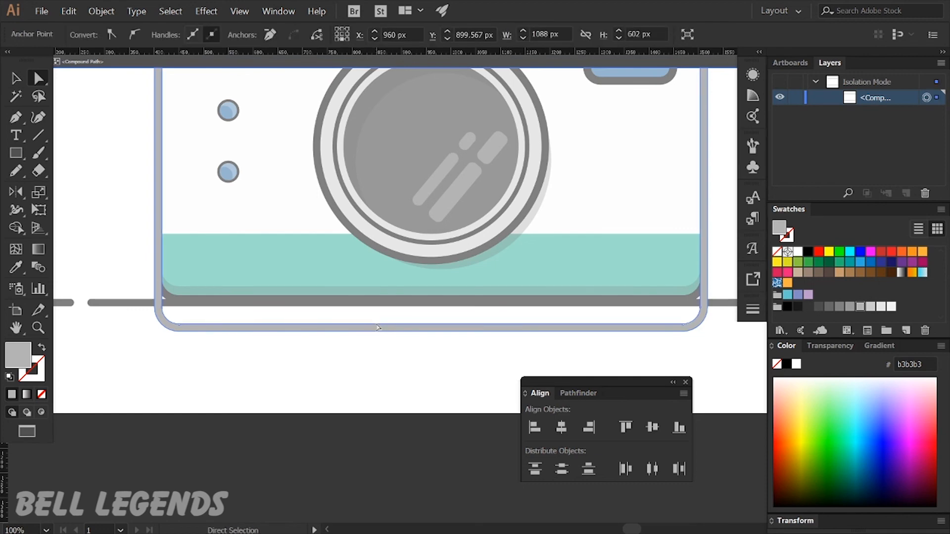
pyautogui.press('Delete')
pyautogui.hotkey('ctrl', 'z')
pyautogui.click(365, 331)
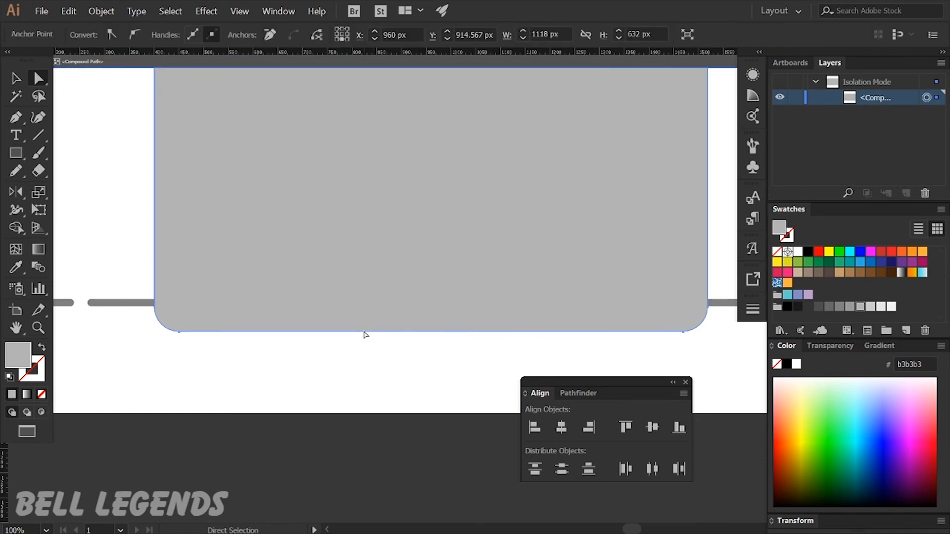
pyautogui.press('Escape')
pyautogui.click(346, 389)
# Fill the shadow shape with light grey e6e6e6 and move it up closer to the camera's base
pyautogui.press('v')
pyautogui.press('a')
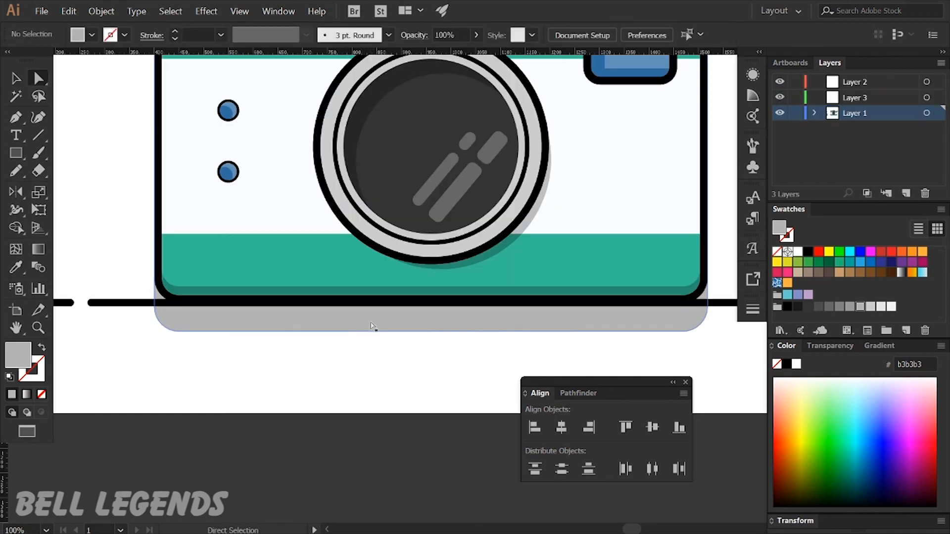
pyautogui.click(375, 330)
pyautogui.click(870, 307)
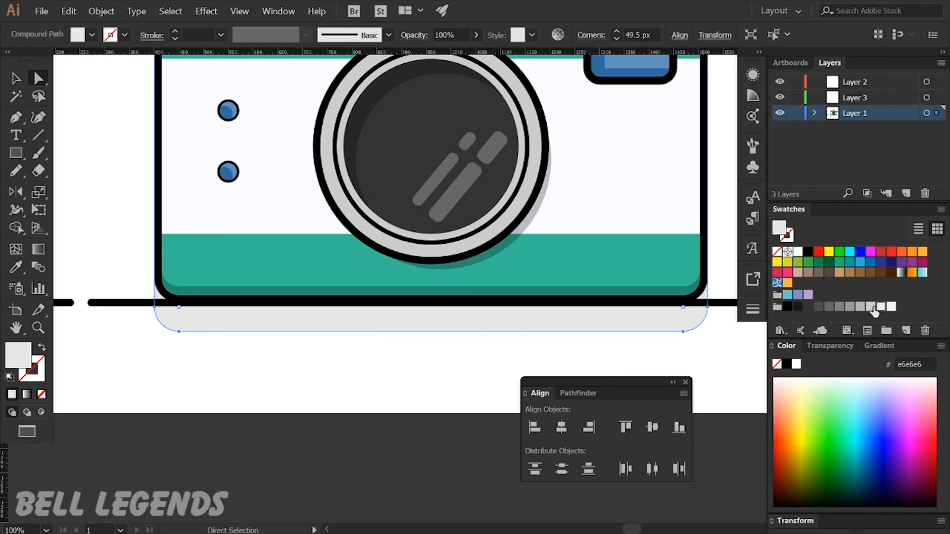
pyautogui.click(748, 351)
pyautogui.moveTo(568, 324); pyautogui.dragTo(569, 309)
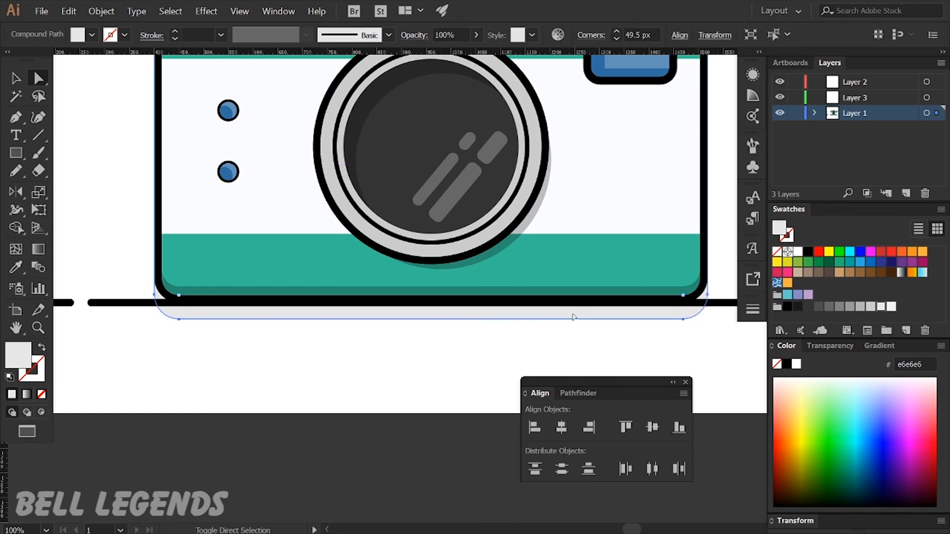
pyautogui.click(663, 346)
pyautogui.press('v')
# Draw a background rectangle covering the whole artboard and align its top edge with the artboard edge
pyautogui.hotkey('ctrl', '0')
pyautogui.scroll(-3, 450, 344)
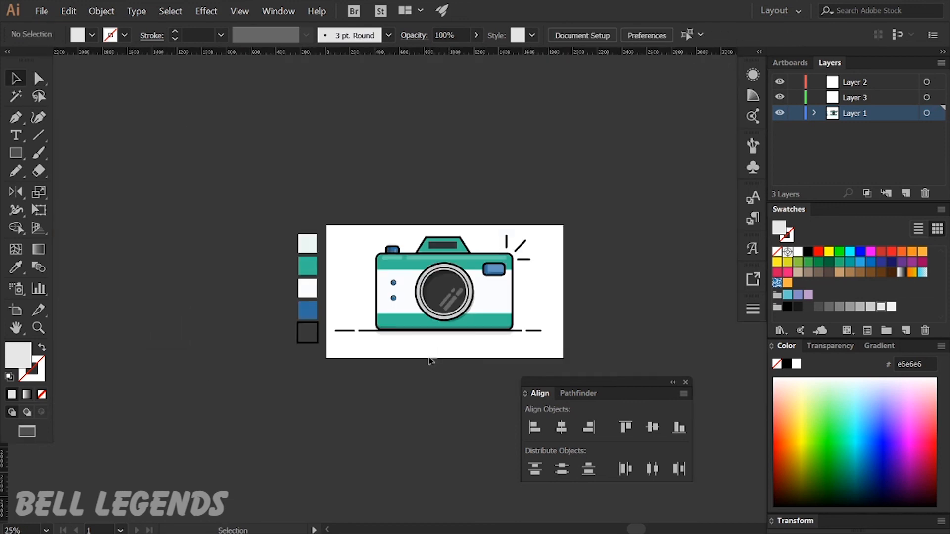
pyautogui.scroll(1, 424, 368)
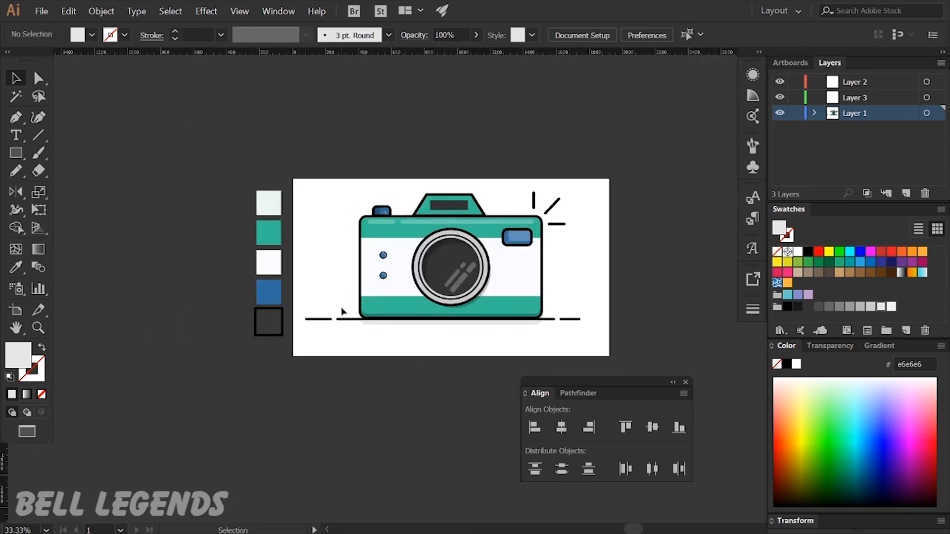
pyautogui.press('m')
pyautogui.moveTo(293, 176); pyautogui.dragTo(610, 355)
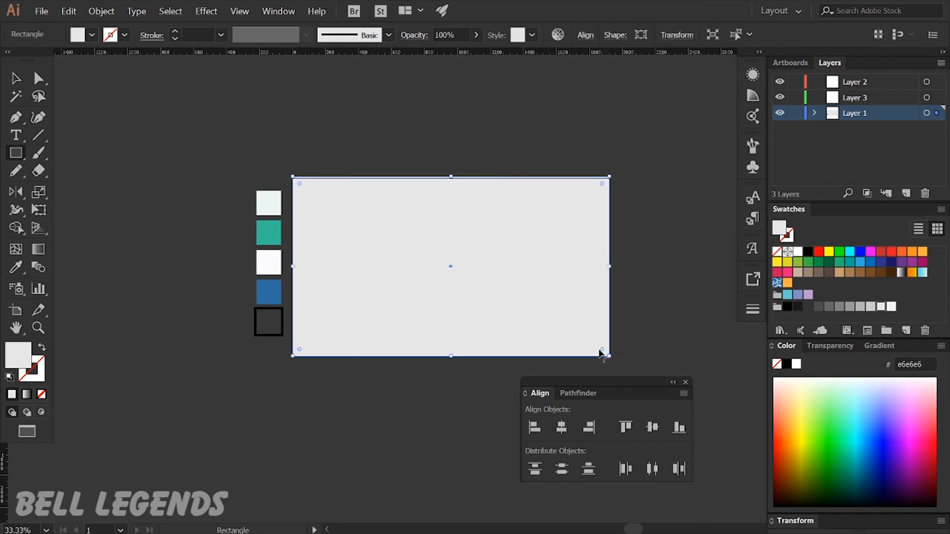
pyautogui.press('v')
pyautogui.scroll(2, 426, 180)
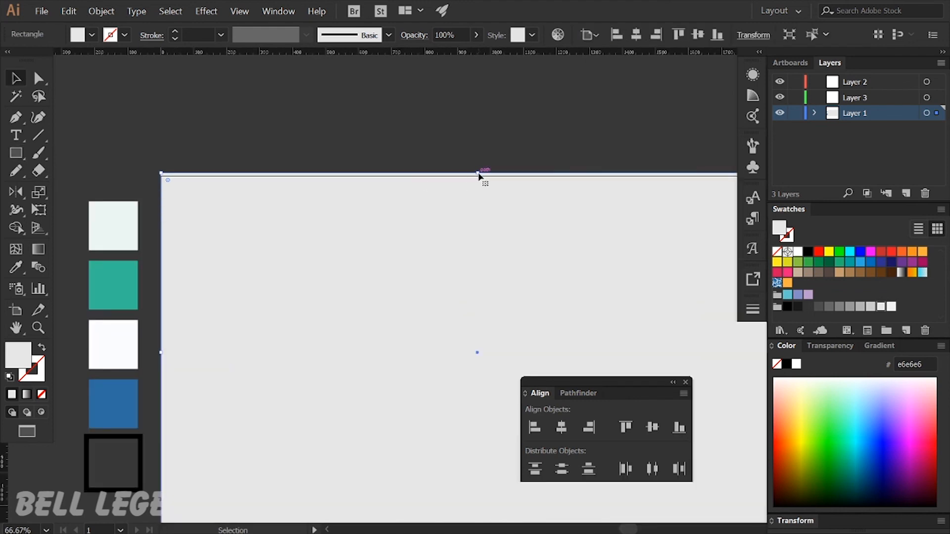
pyautogui.moveTo(479, 173); pyautogui.dragTo(478, 176)
pyautogui.scroll(-1, 388, 180)
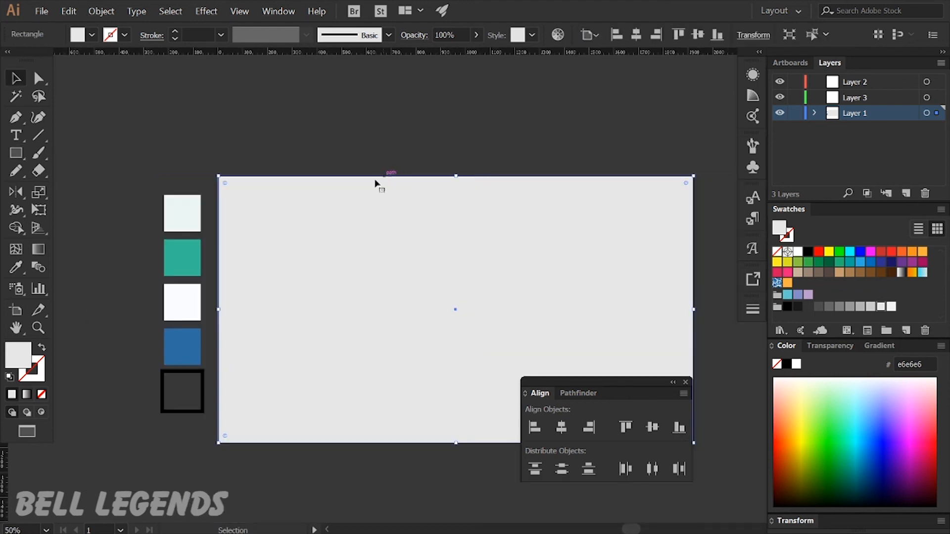
# Fill the background rectangle with the pale mint palette colour ecf5f2 and send it behind the camera artwork
pyautogui.press('i')
pyautogui.click(184, 218)
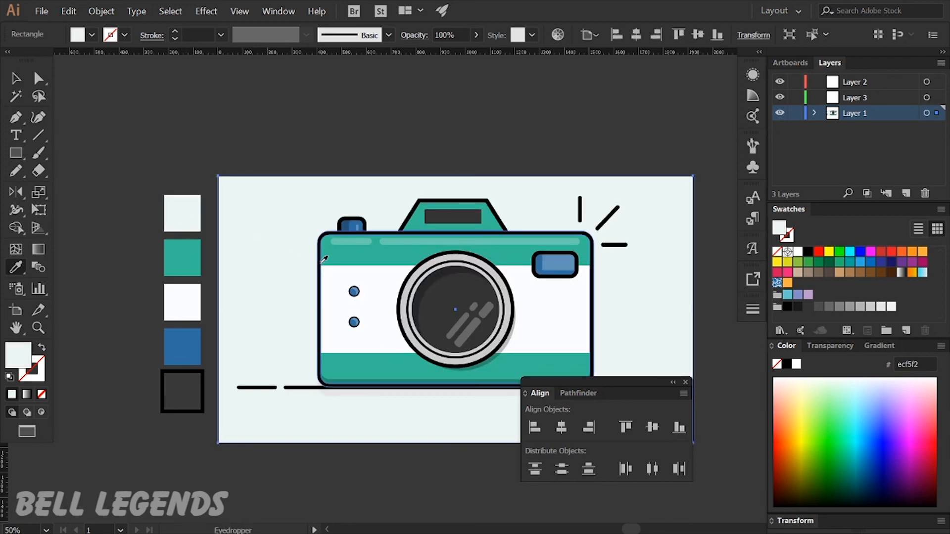
pyautogui.press('v')
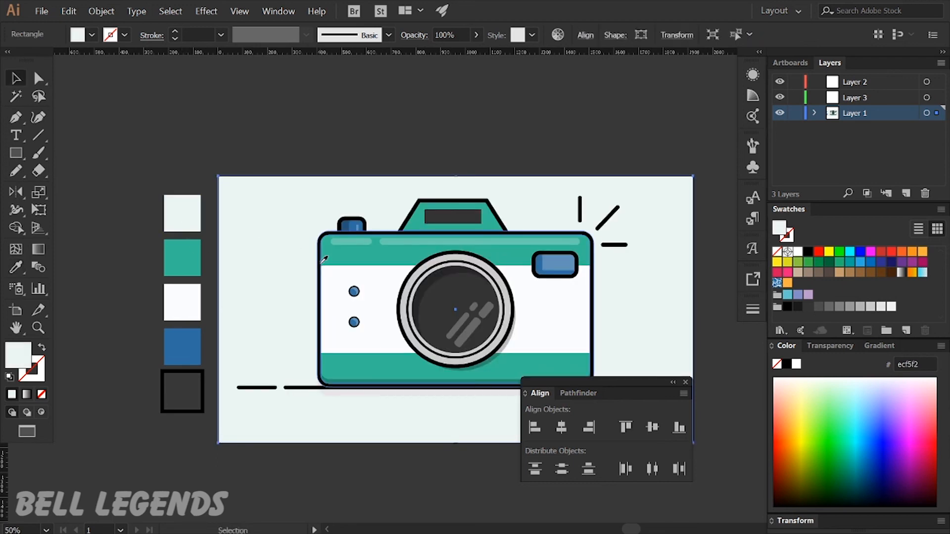
pyautogui.click(483, 134)
pyautogui.moveTo(484, 134); pyautogui.dragTo(435, 110)
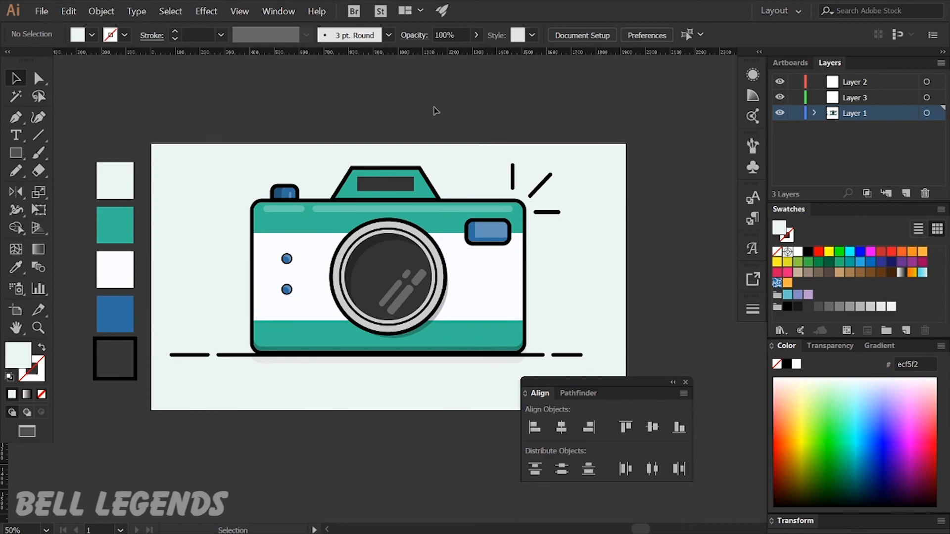